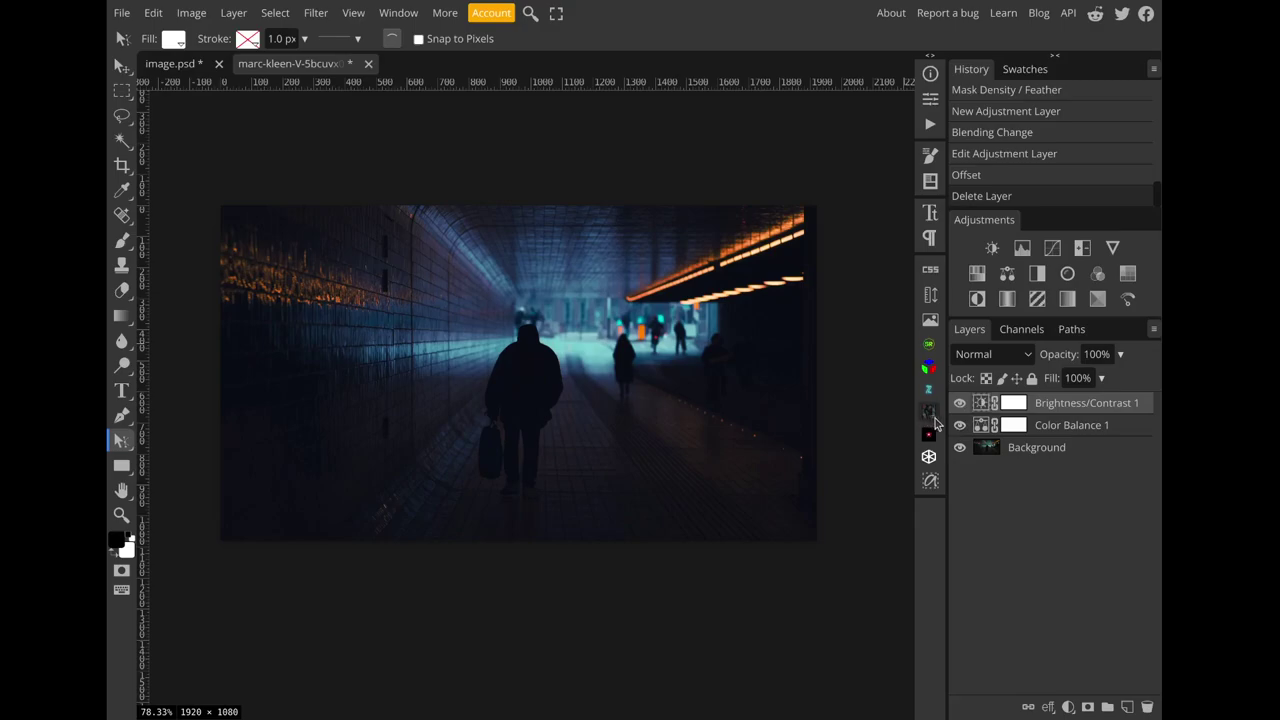
Step: Select the Brightness/Contrast 1 layer and briefly check the Fractal Noise generator
click(1040, 458)
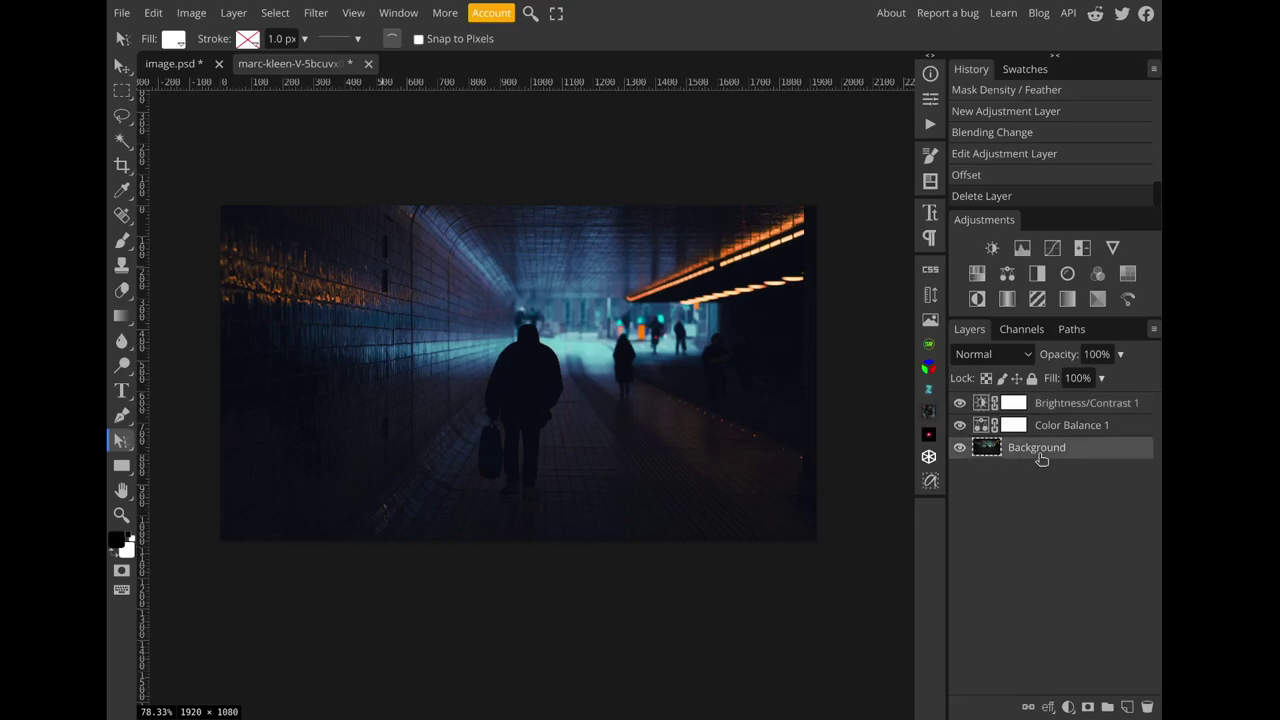
click(1073, 413)
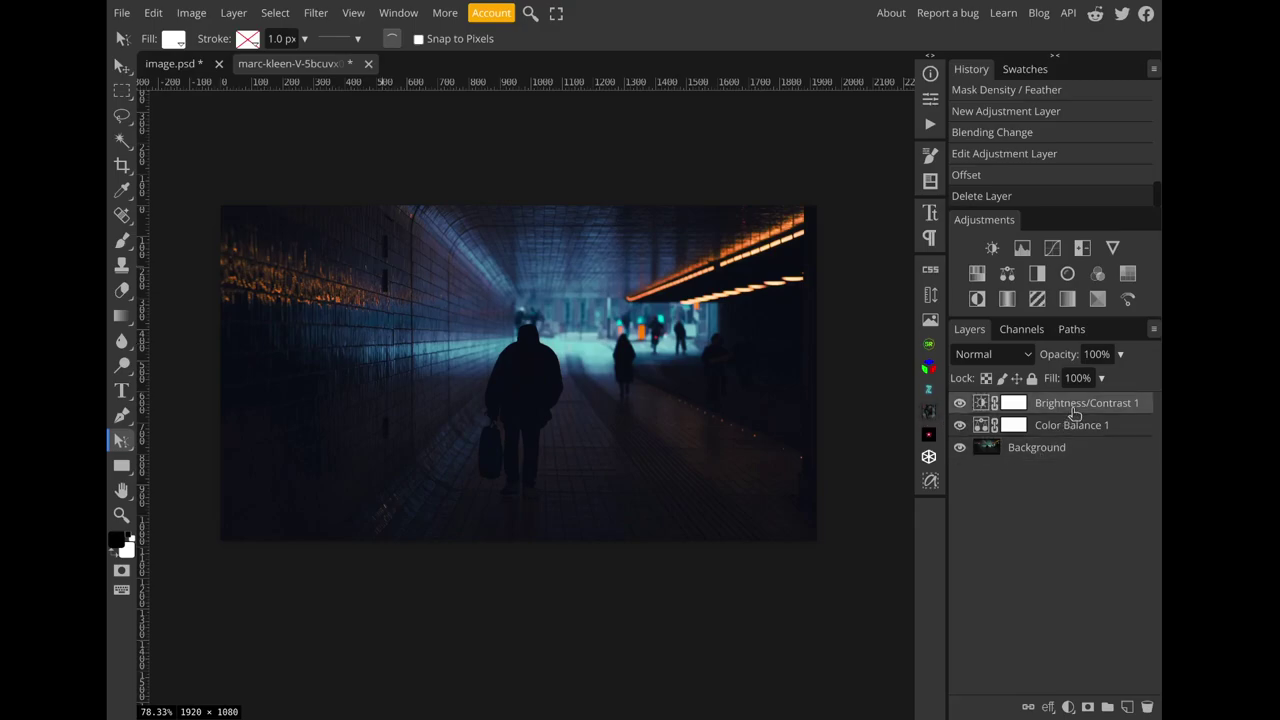
click(937, 418)
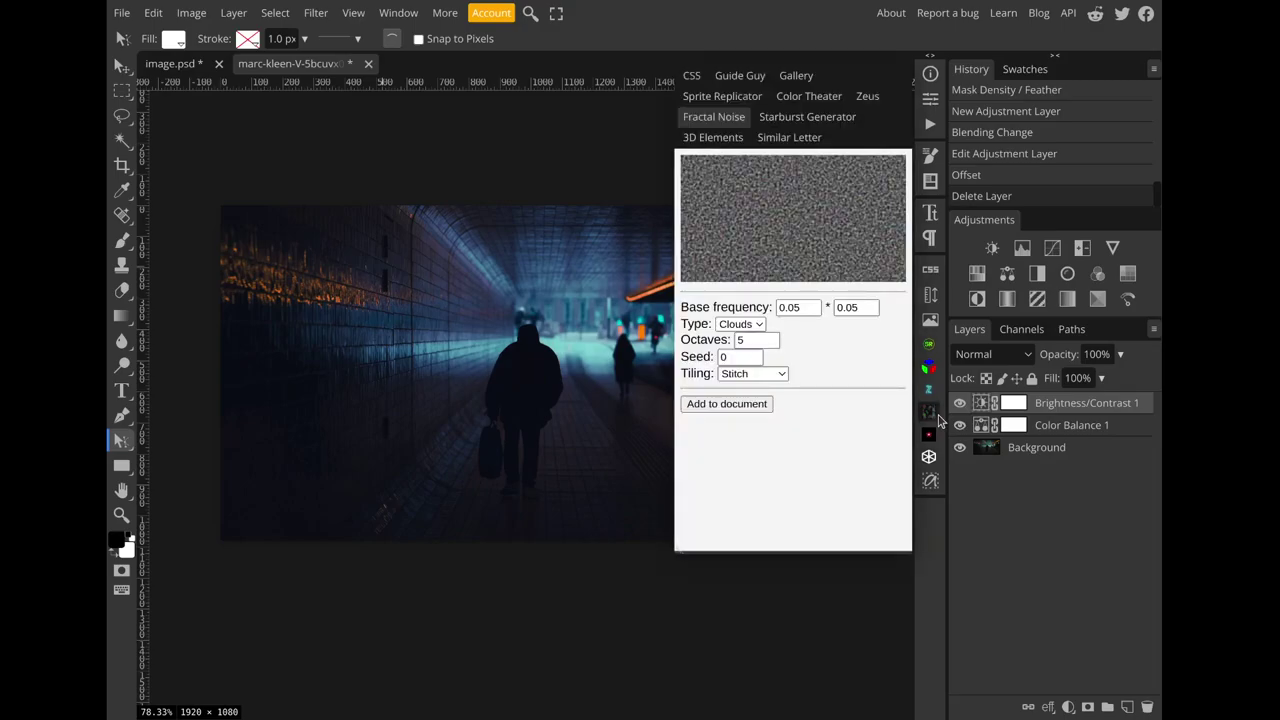
click(937, 418)
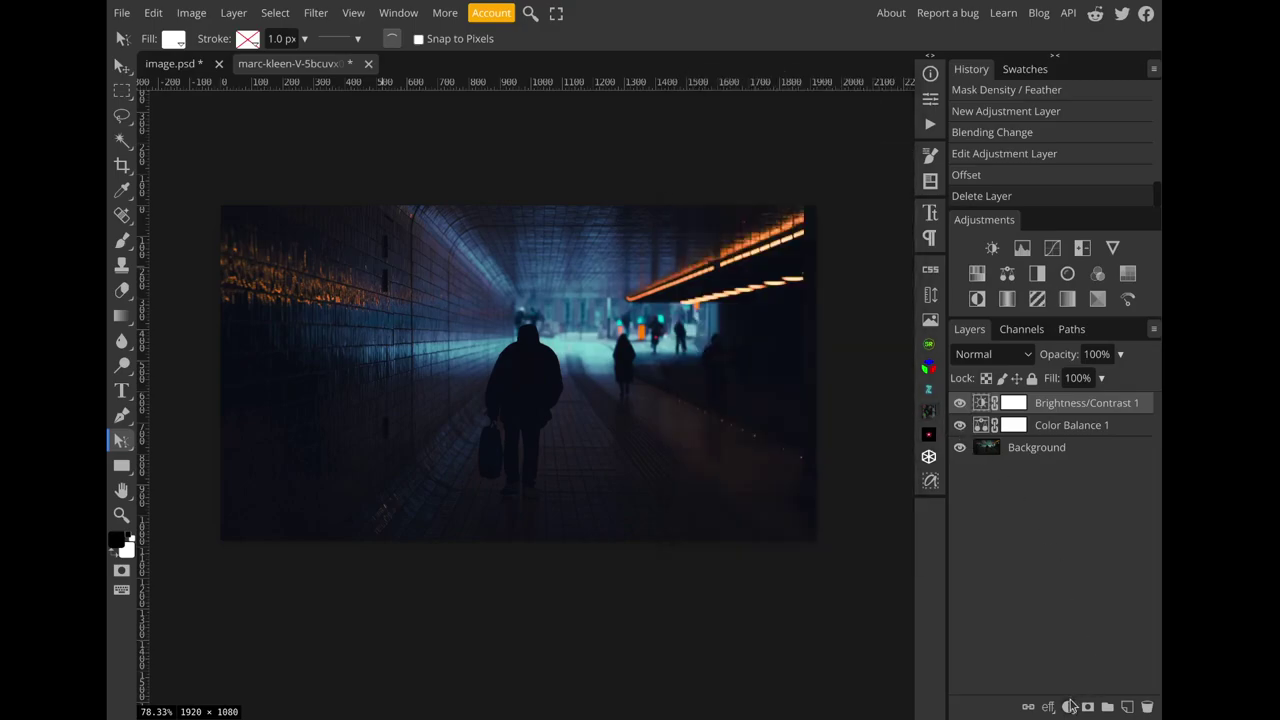
Step: Add a Gradient Fill layer using a random pink, red and blue Noise gradient
click(1069, 706)
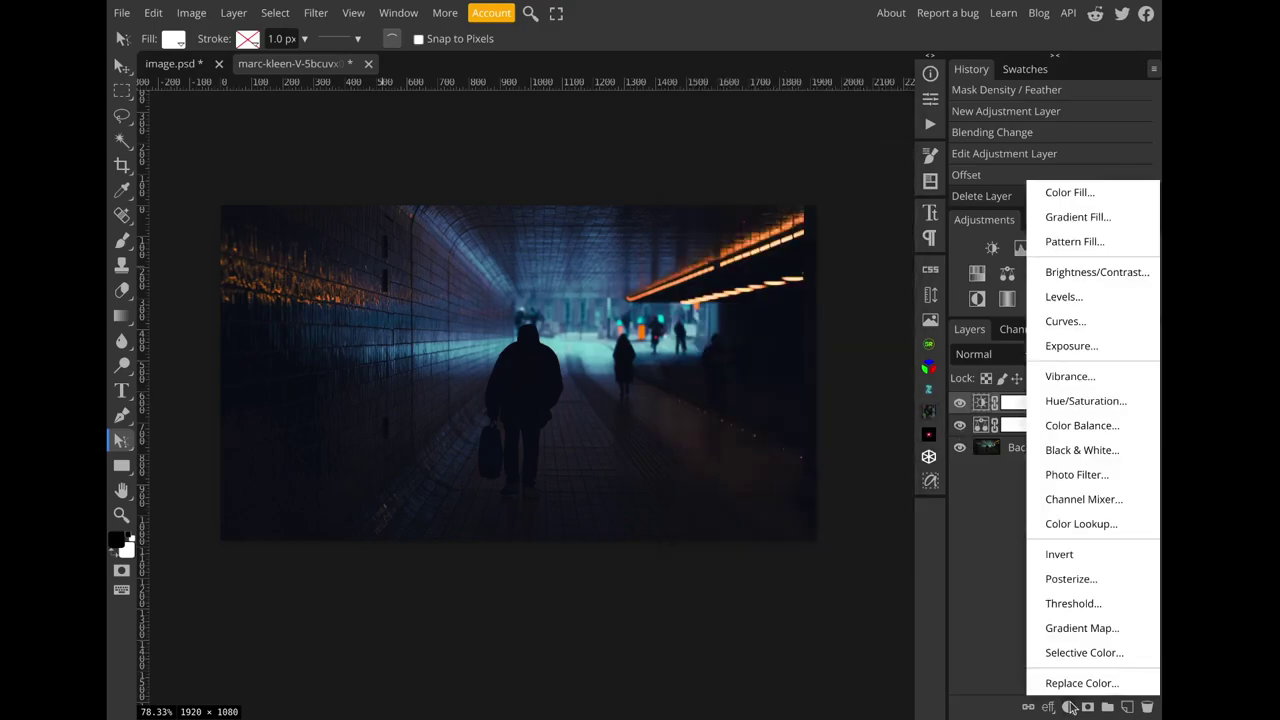
click(1078, 217)
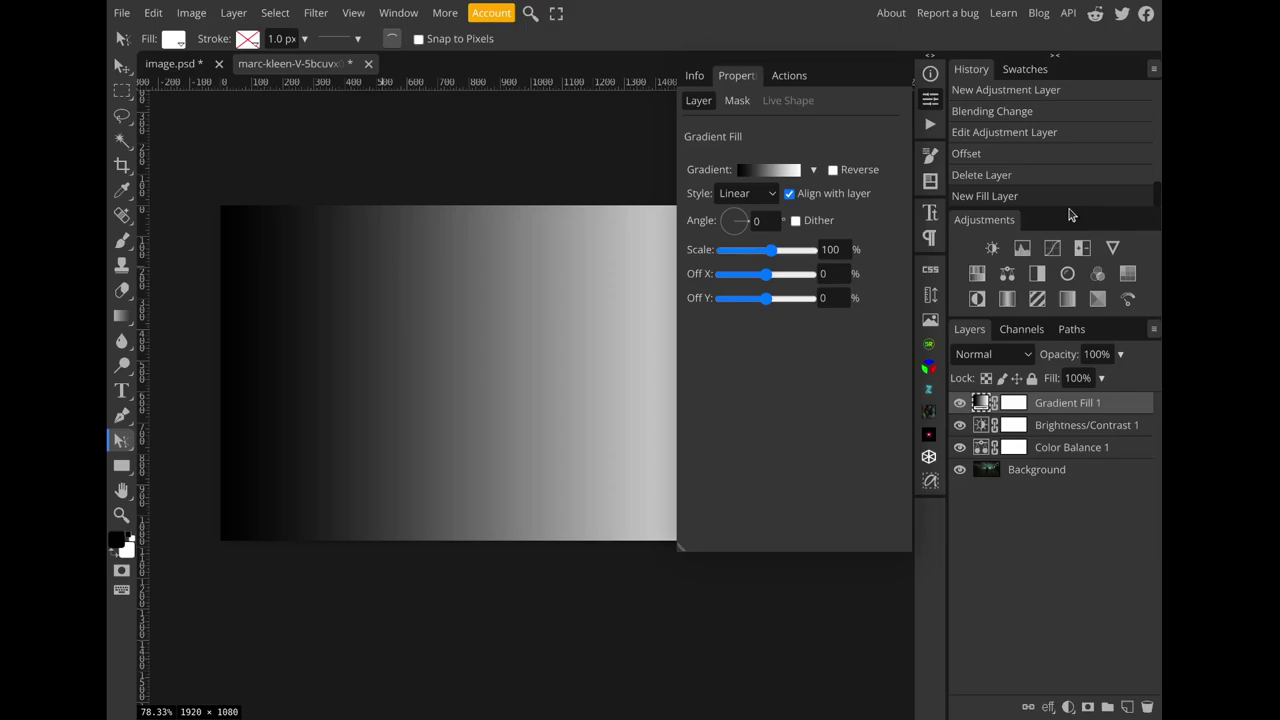
click(757, 168)
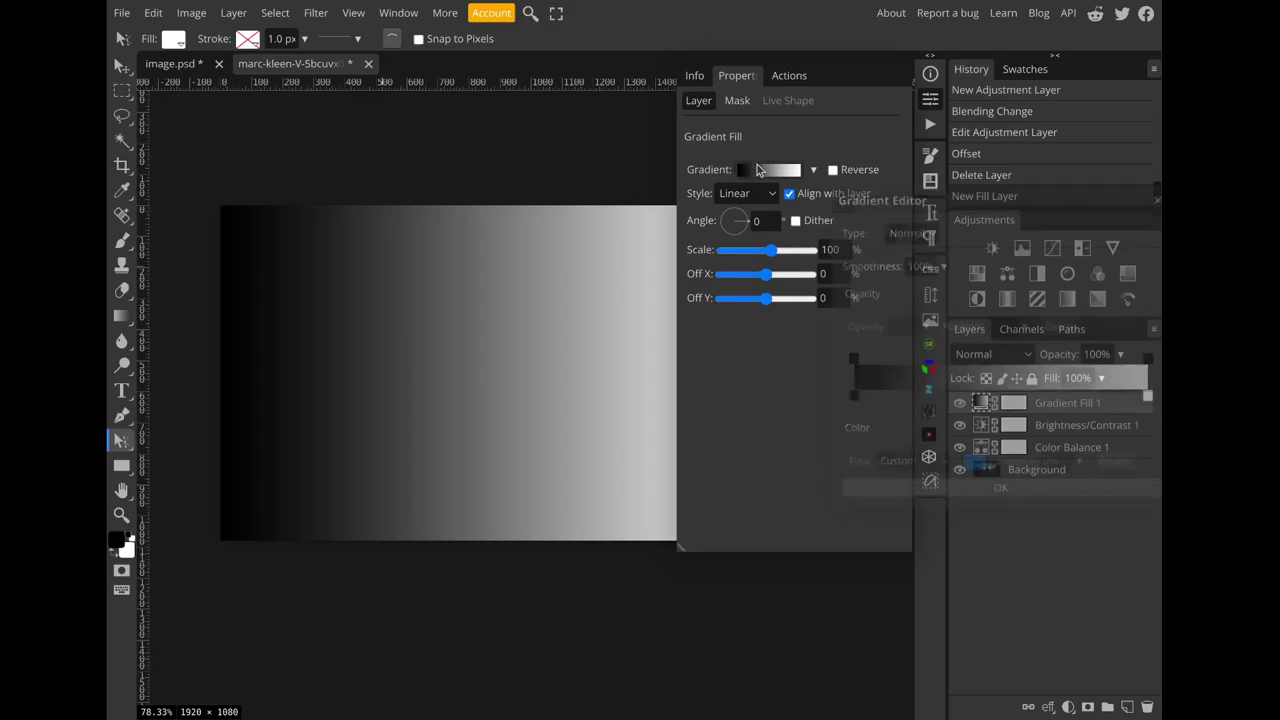
click(910, 234)
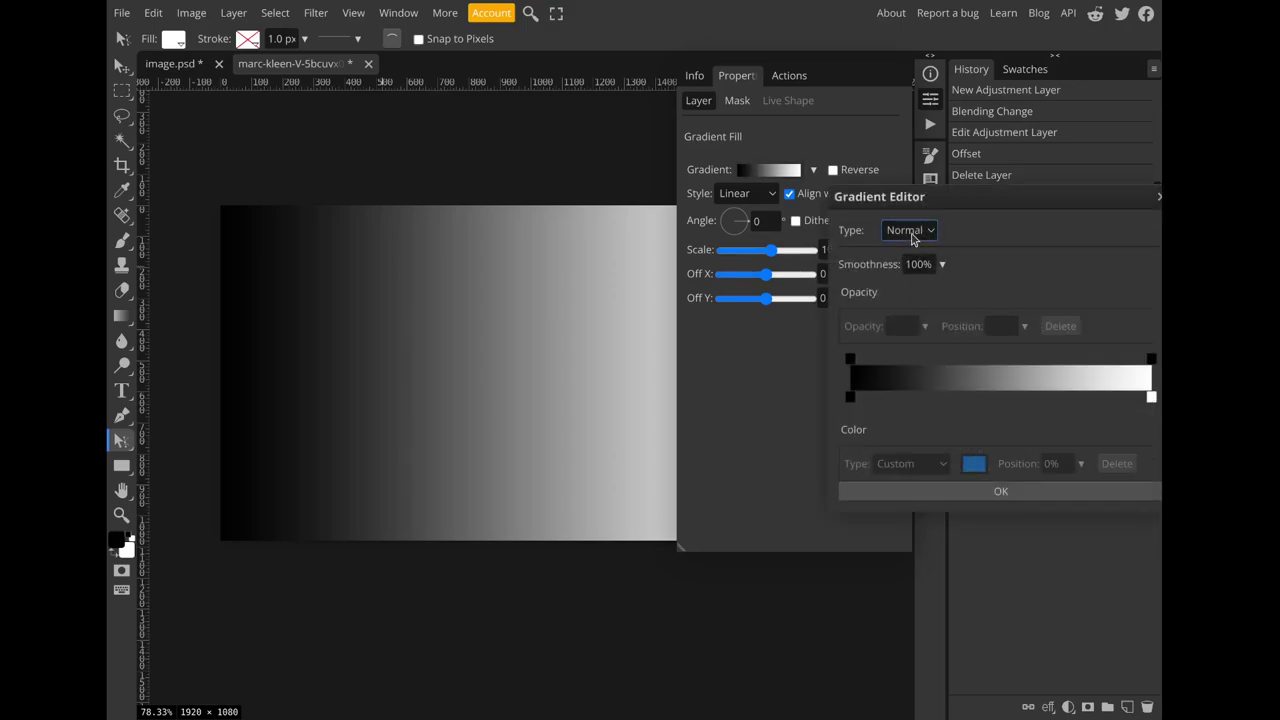
click(912, 252)
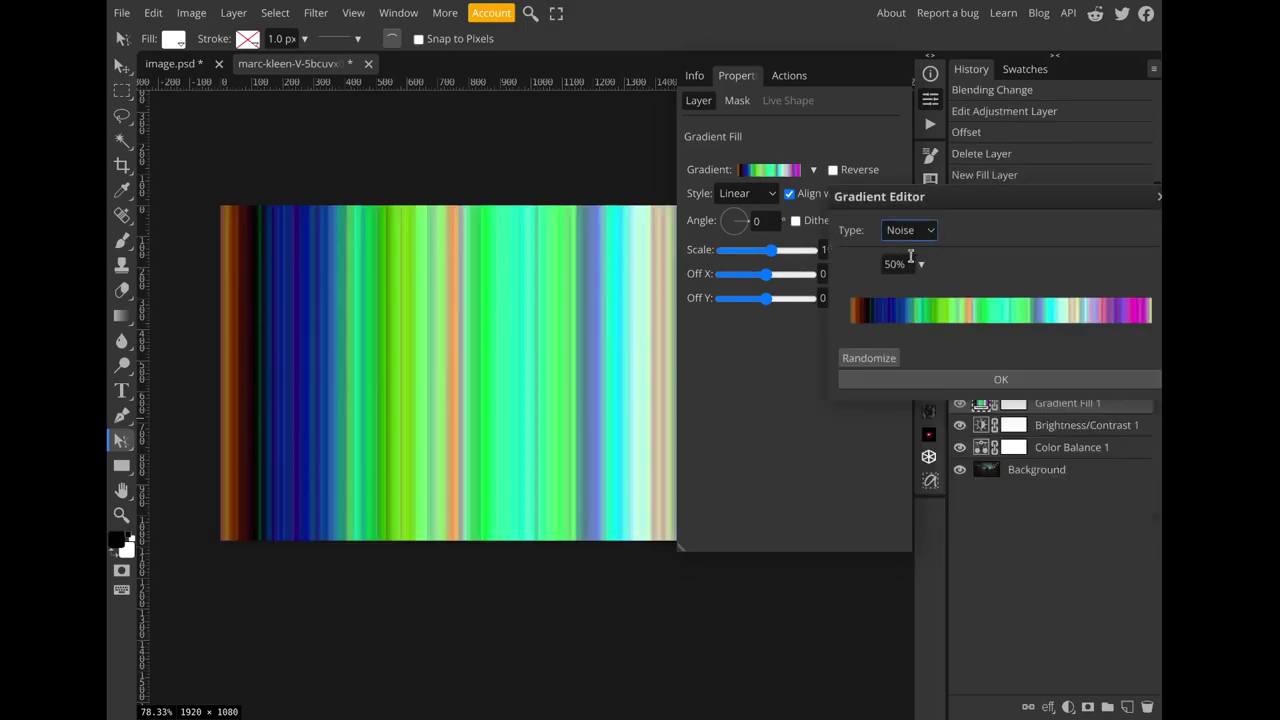
click(890, 362)
click(889, 361)
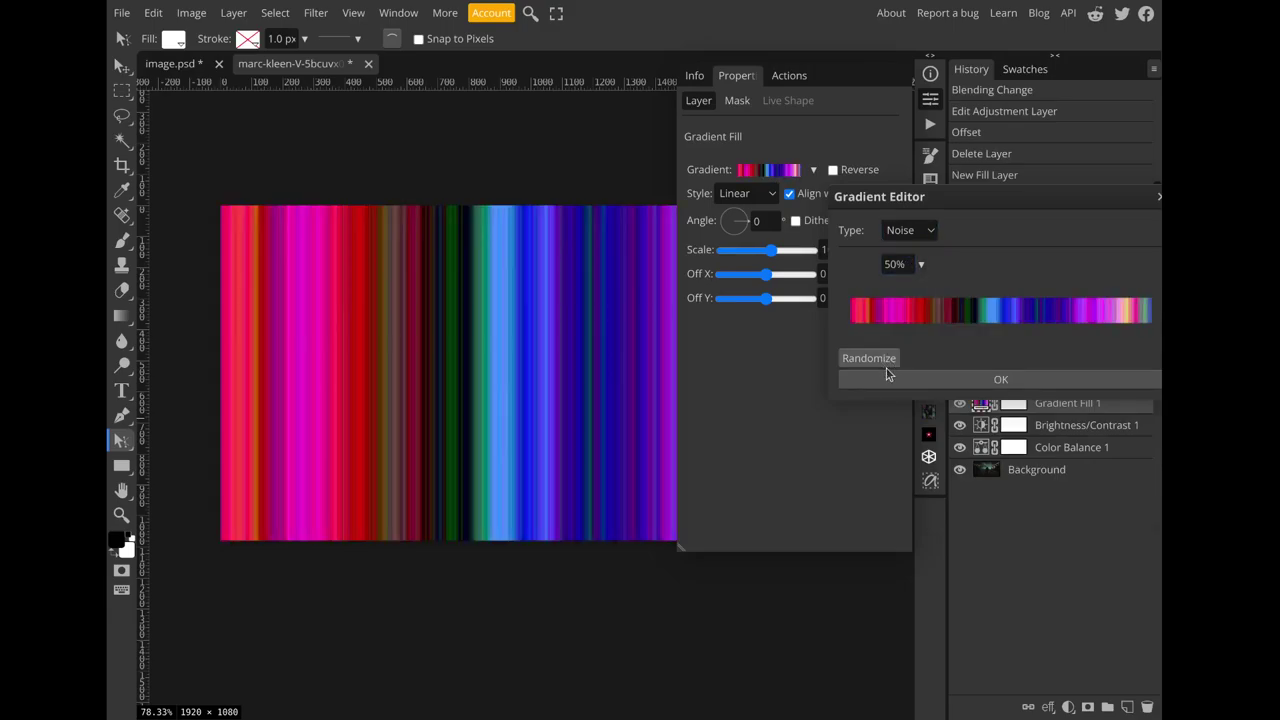
click(894, 380)
Step: Set the gradient angle to 90° and convert Gradient Fill 1 into a smart object
click(760, 221)
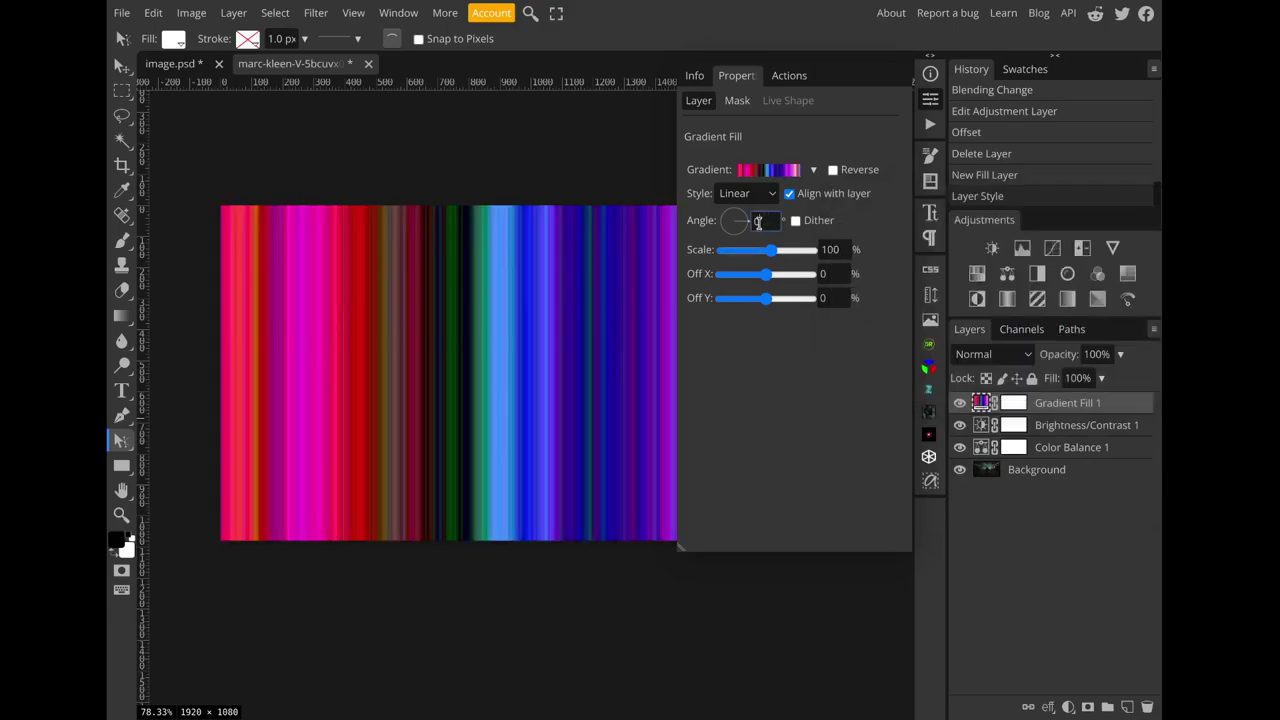
text(90)
key(Return)
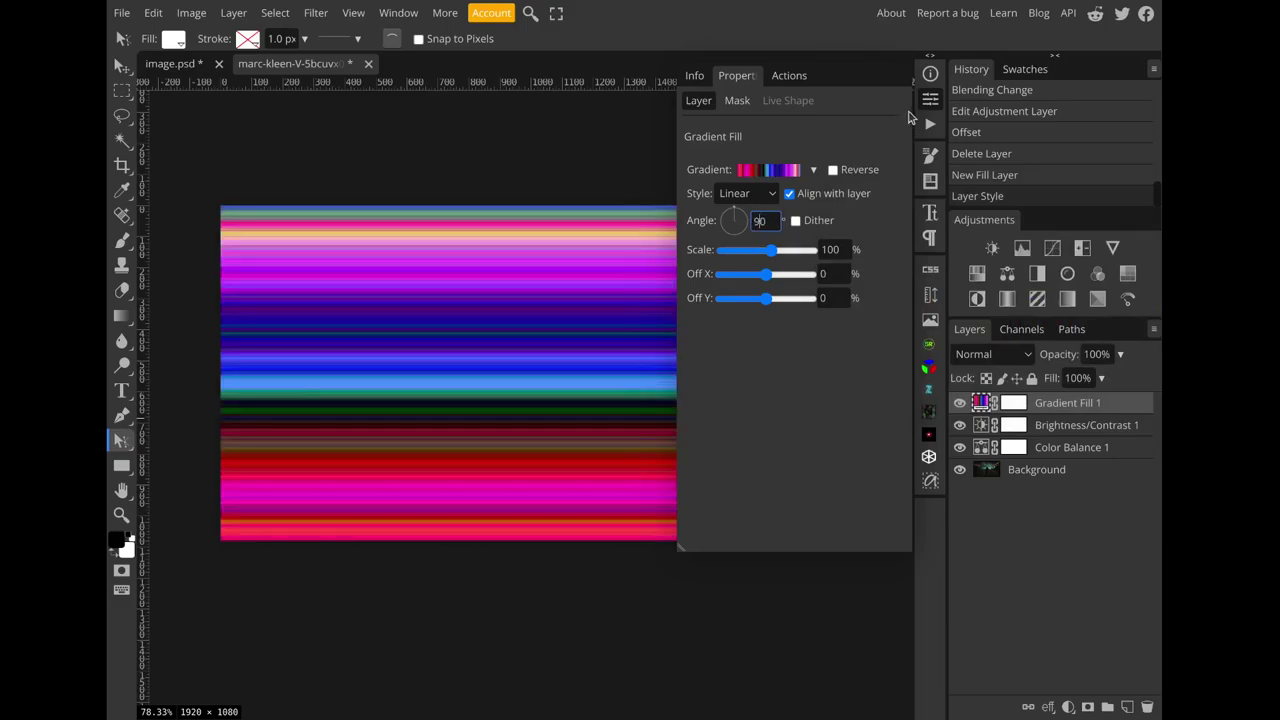
click(930, 99)
right_click(1110, 403)
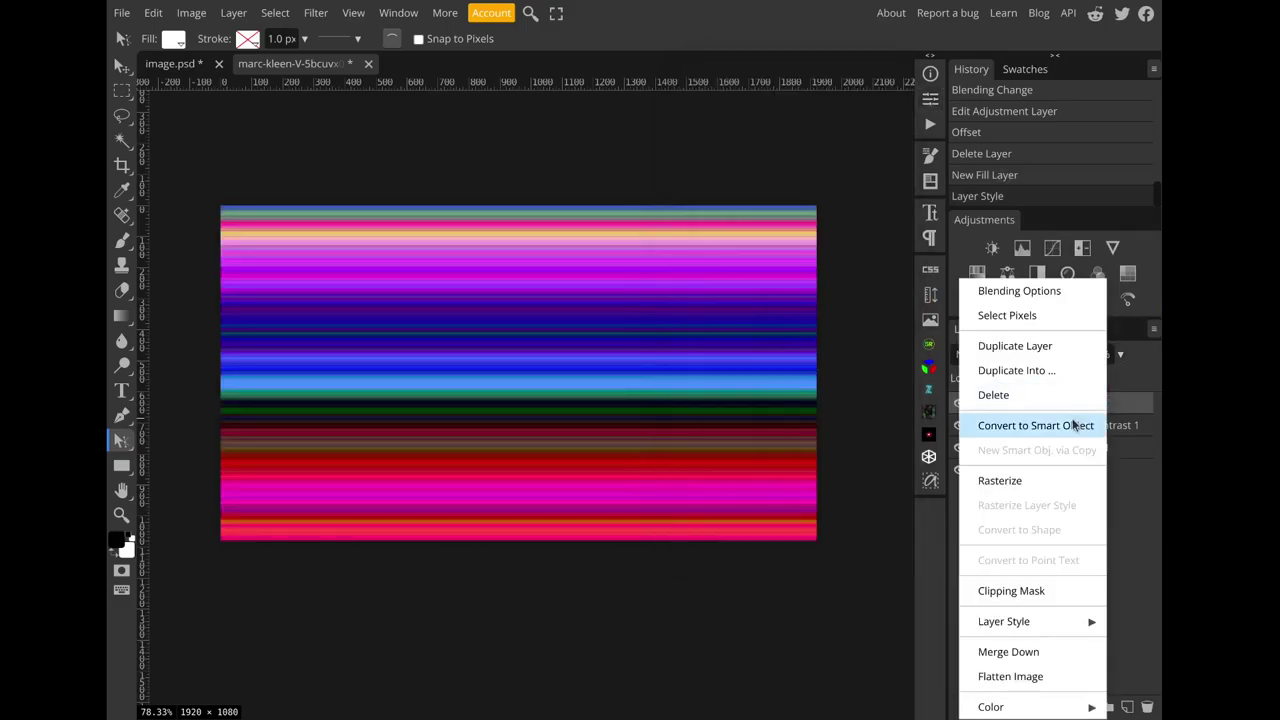
click(975, 425)
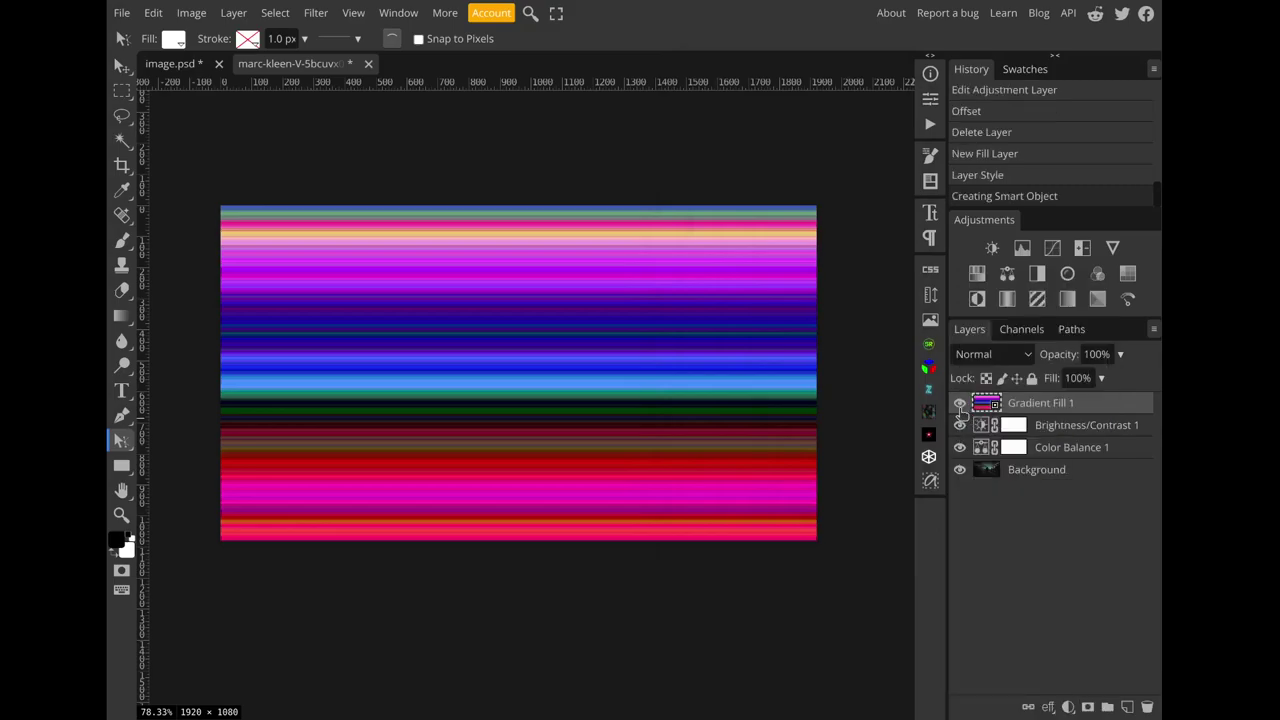
Step: Compare the gradient fill against the photo, then delete the Gradient Fill 1 layer
click(959, 404)
click(959, 404)
click(959, 404)
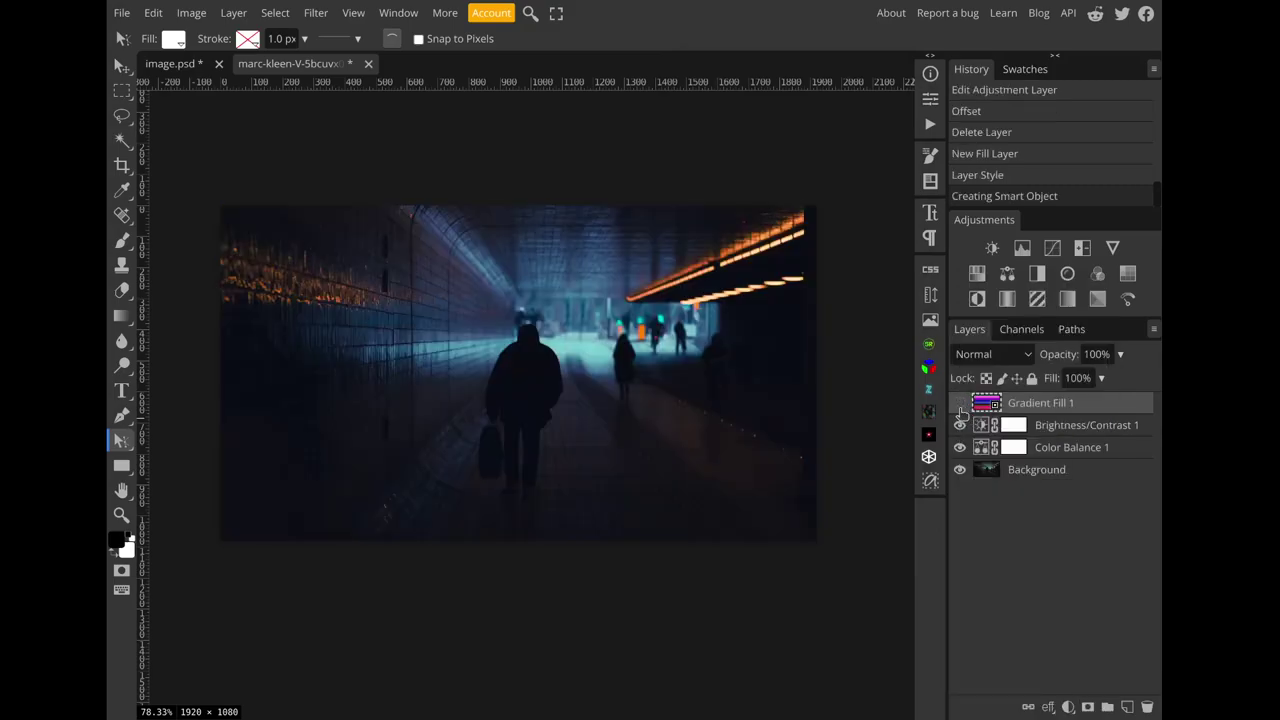
click(959, 404)
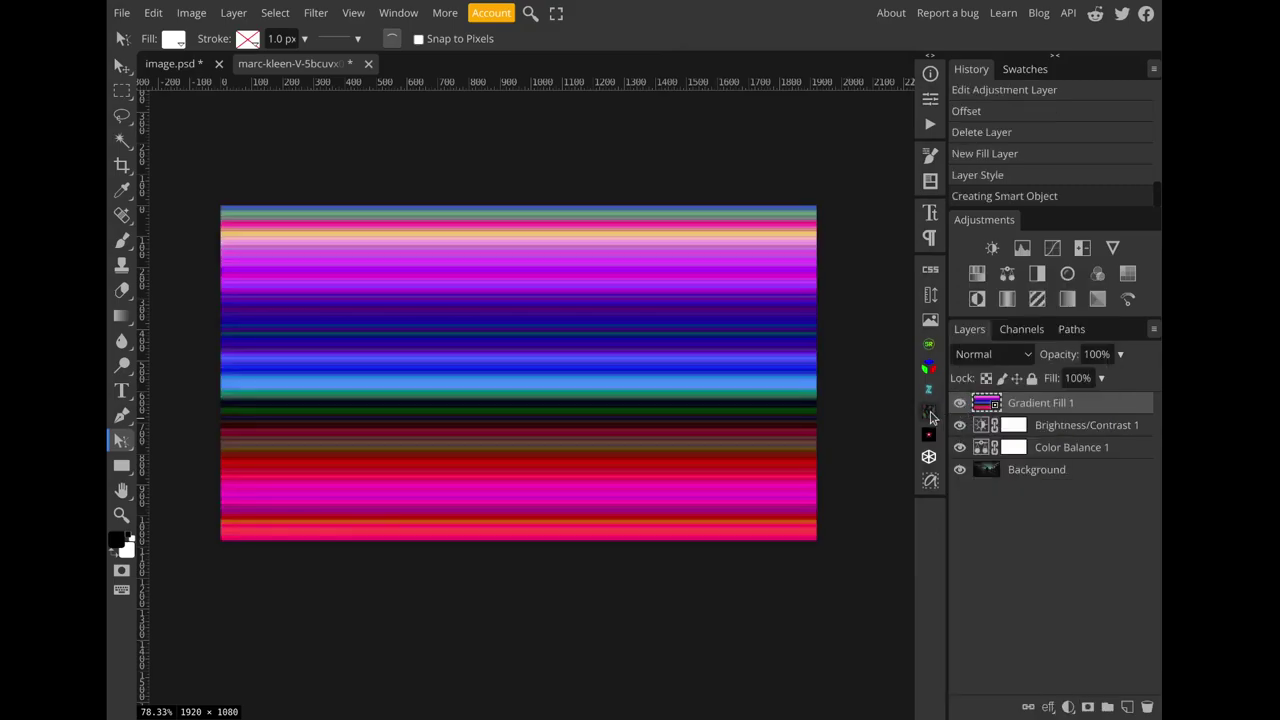
click(929, 413)
click(1147, 707)
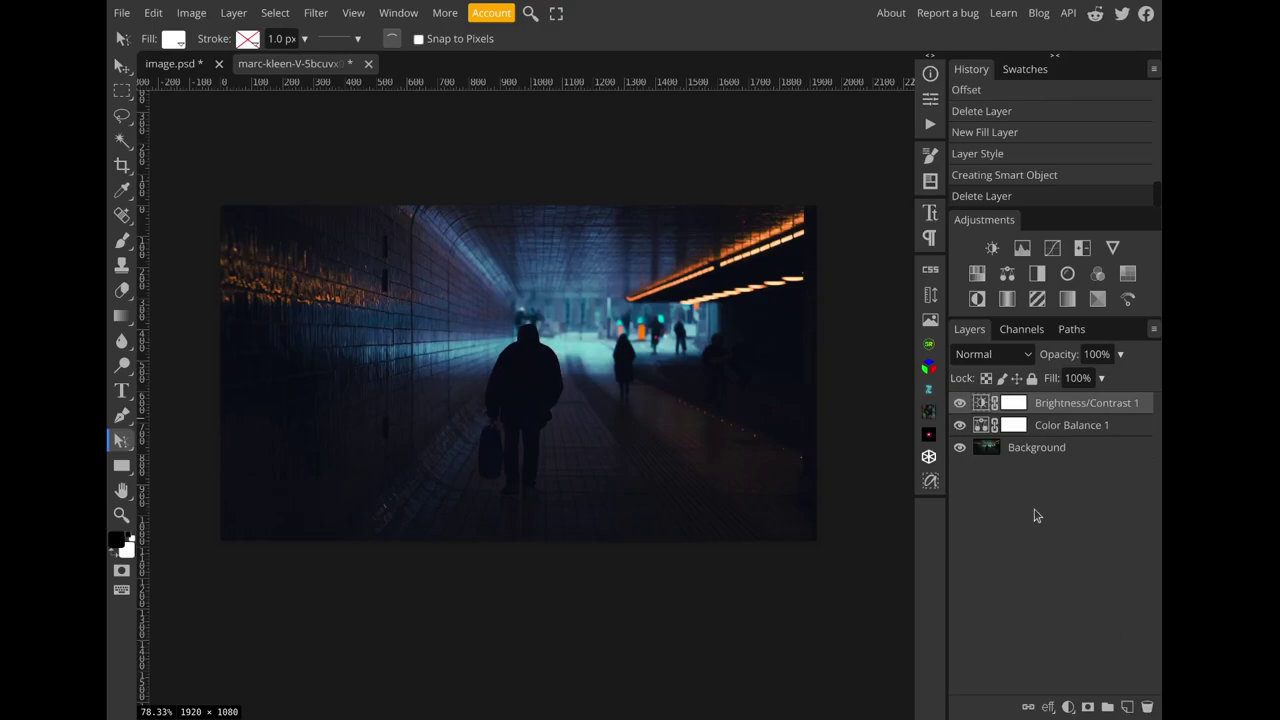
Step: In Fractal Noise, lower the base frequency to about 0.034 by 0.042
click(931, 416)
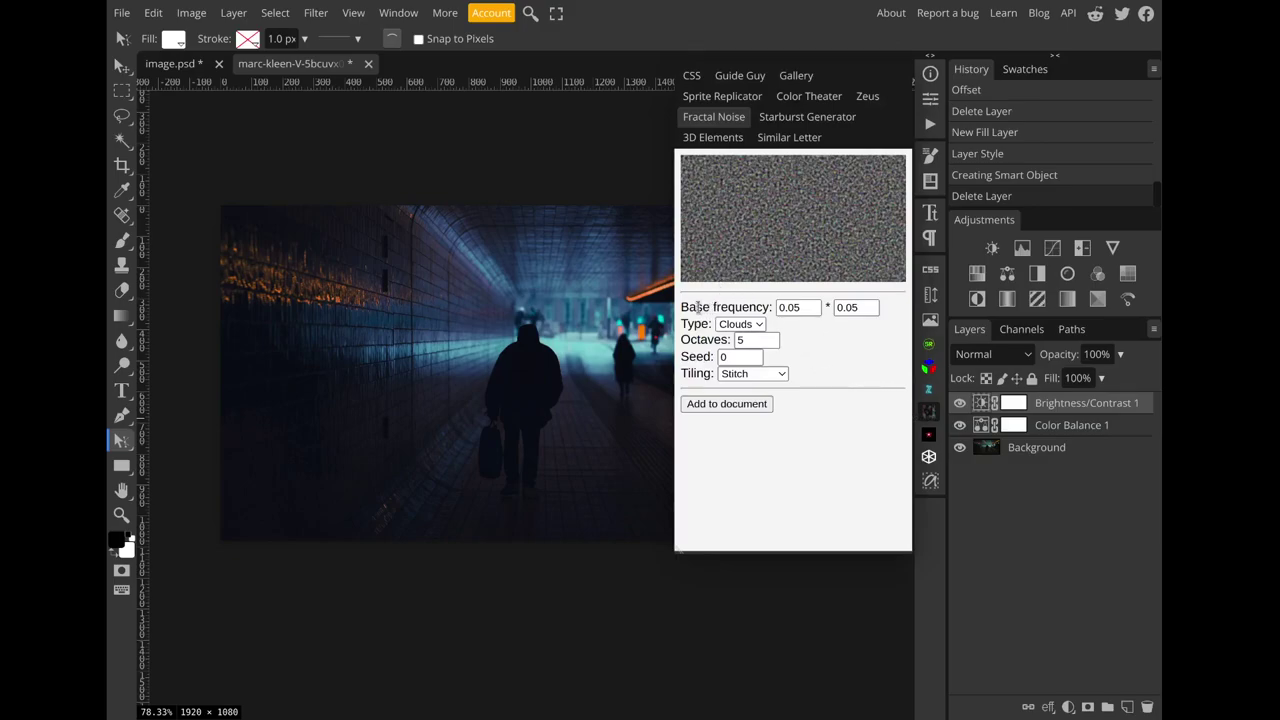
drag(697, 308, 770, 307)
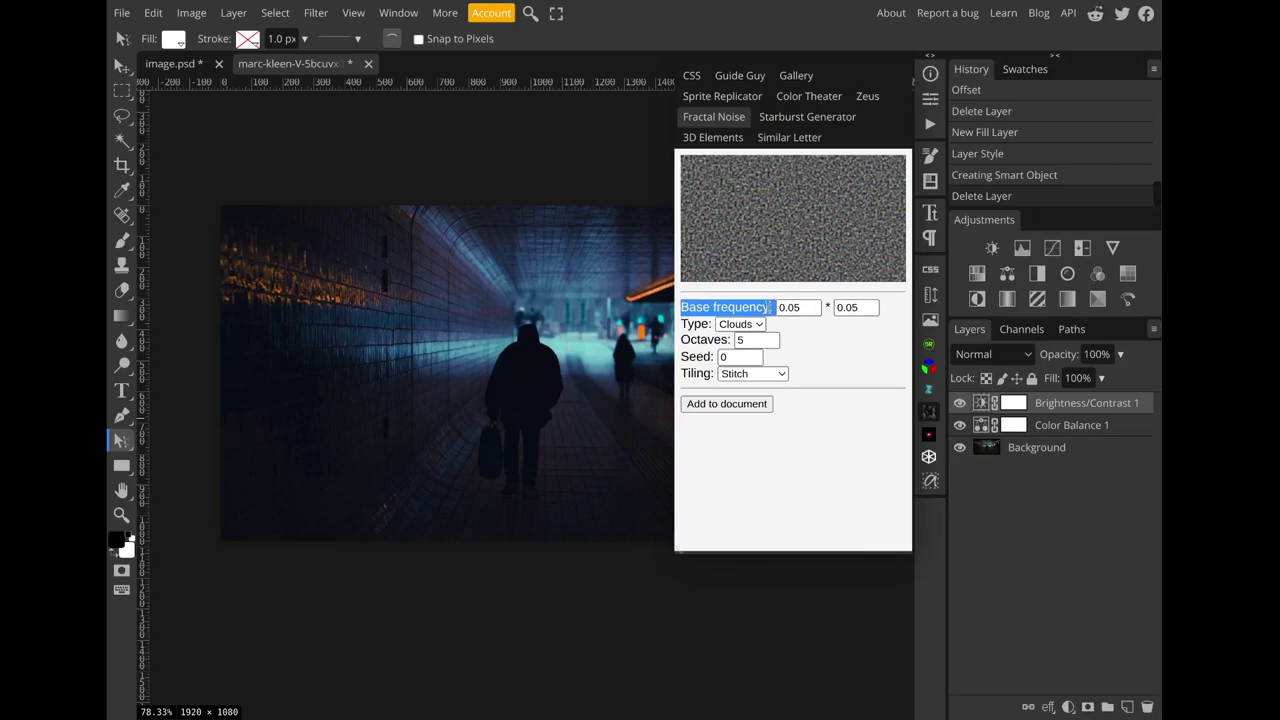
click(772, 307)
click(813, 311)
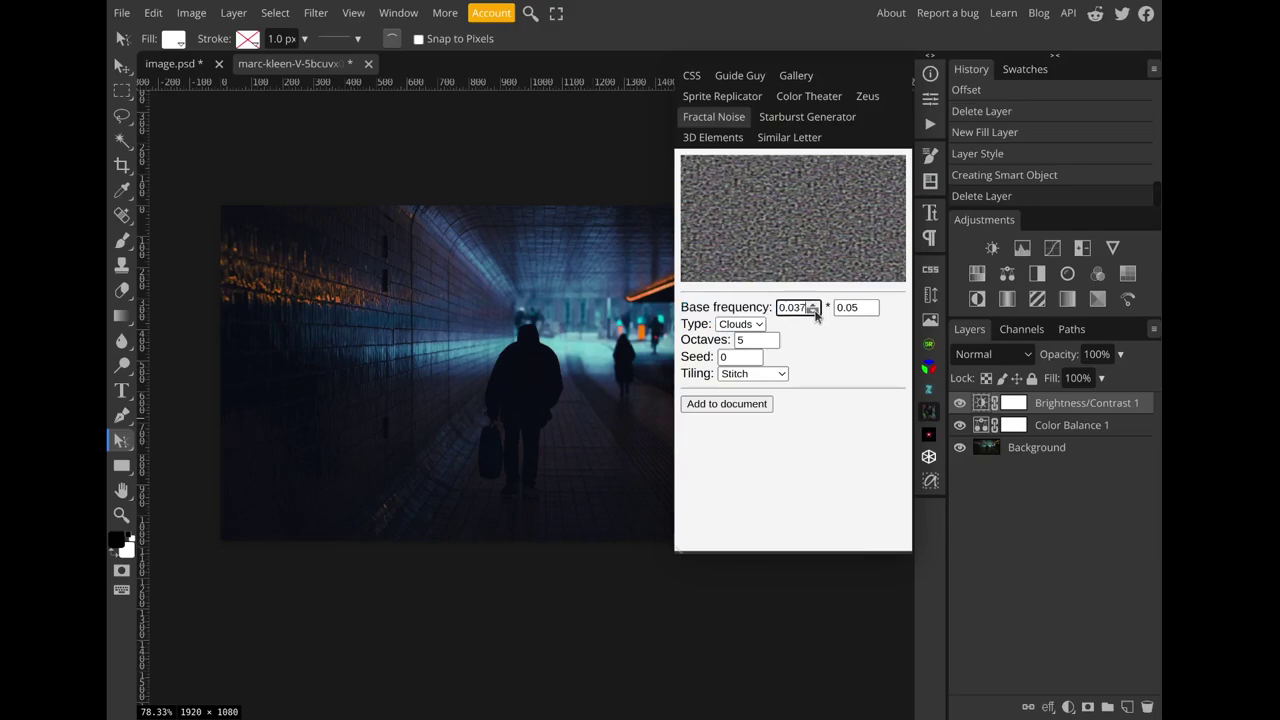
click(813, 311)
click(872, 311)
click(872, 311)
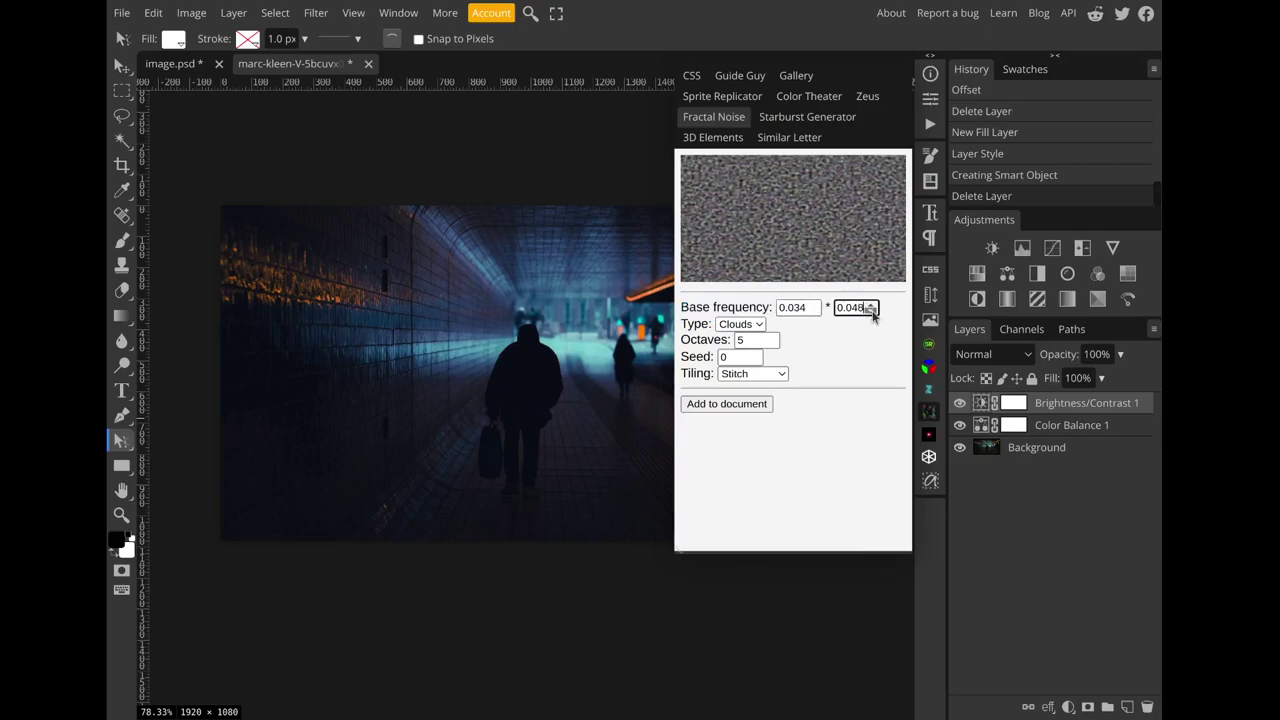
click(871, 311)
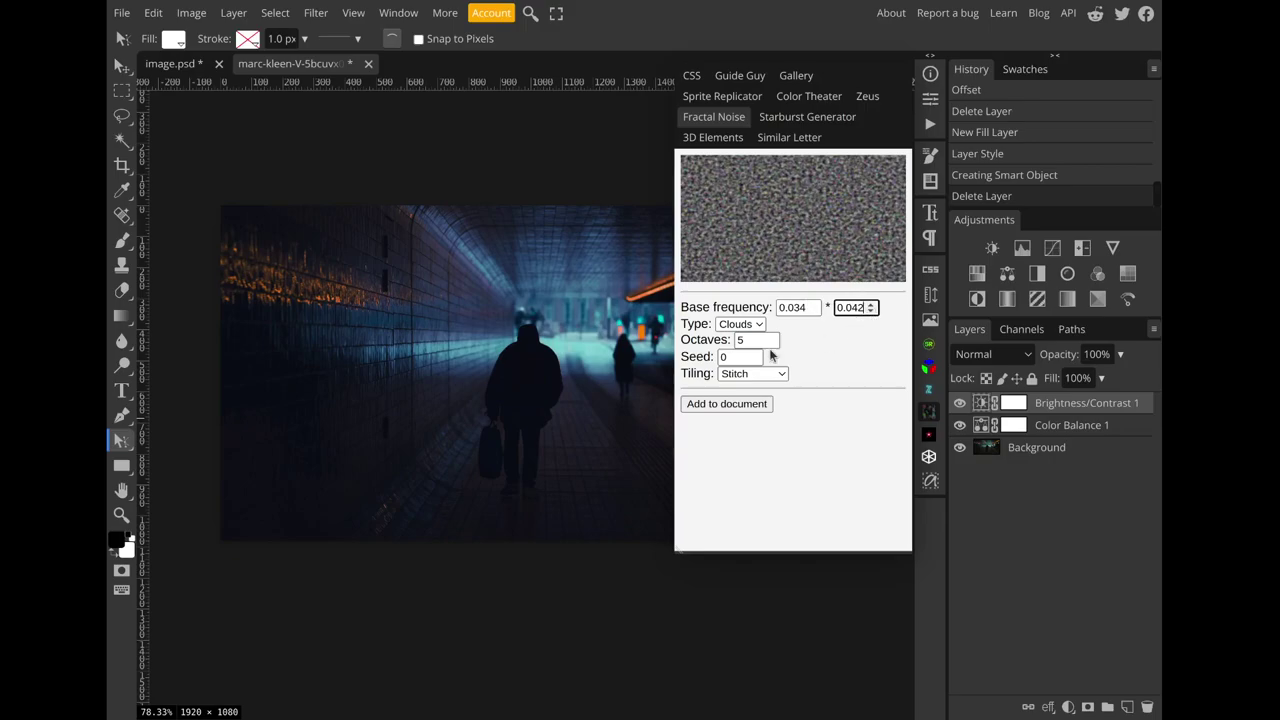
Step: Set the horizontal base frequency to 0, keeping the vertical frequency at 0.042
drag(806, 307, 782, 307)
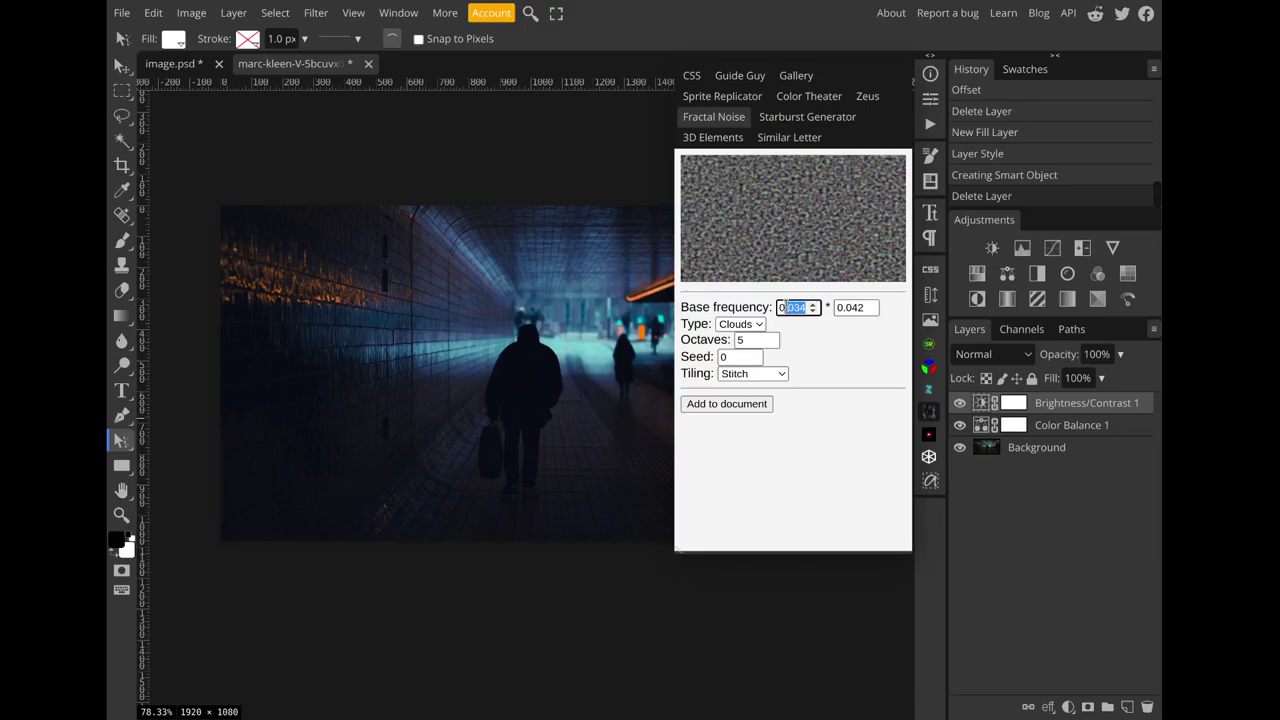
key(BackSpace)
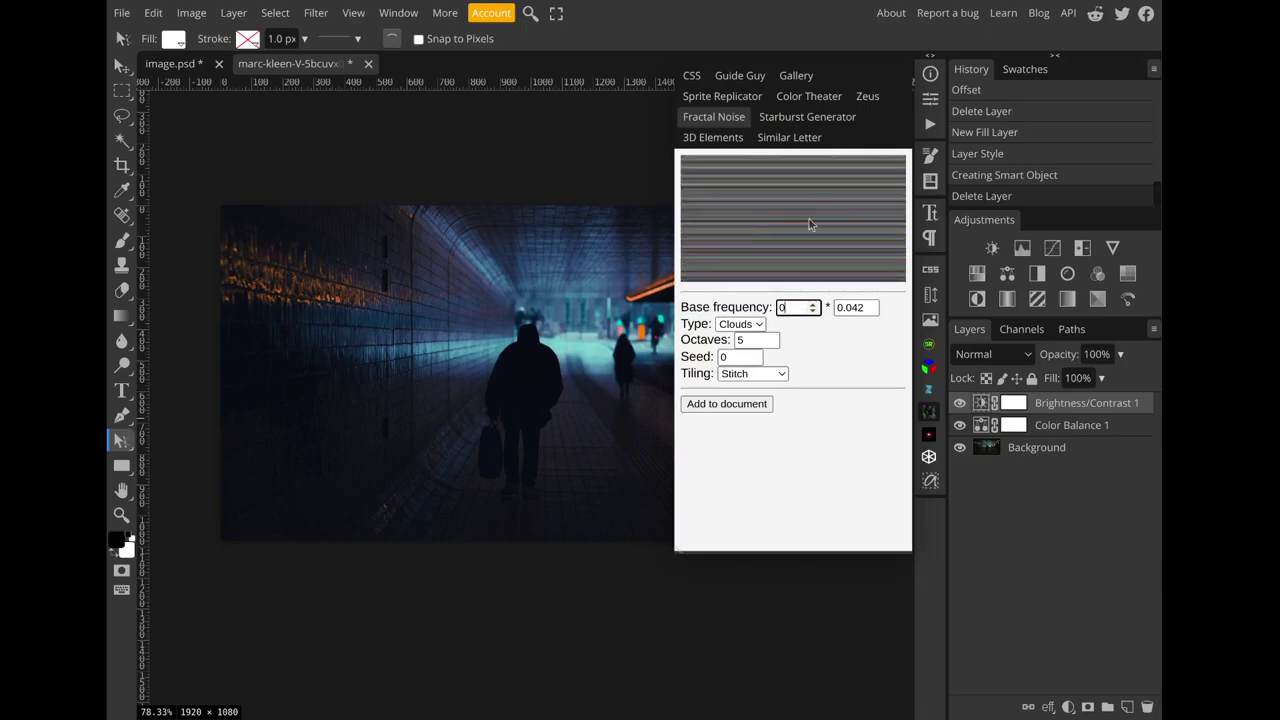
click(855, 307)
click(871, 311)
click(872, 311)
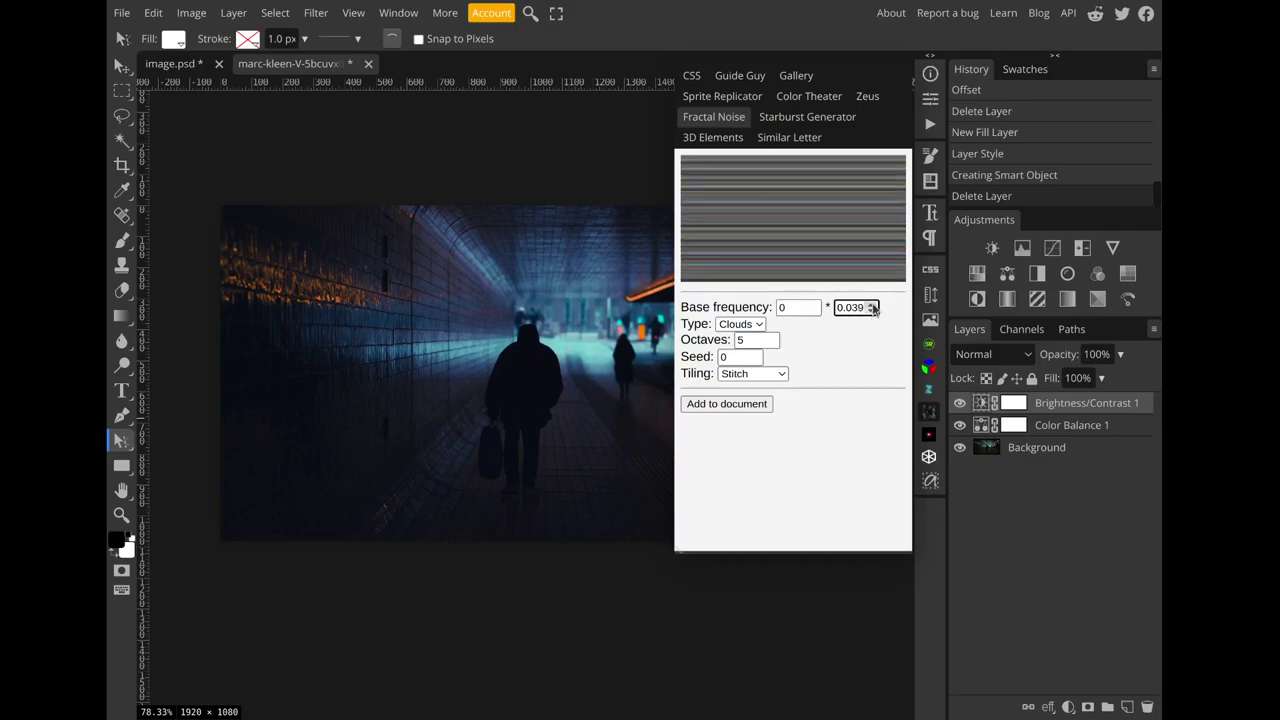
click(872, 306)
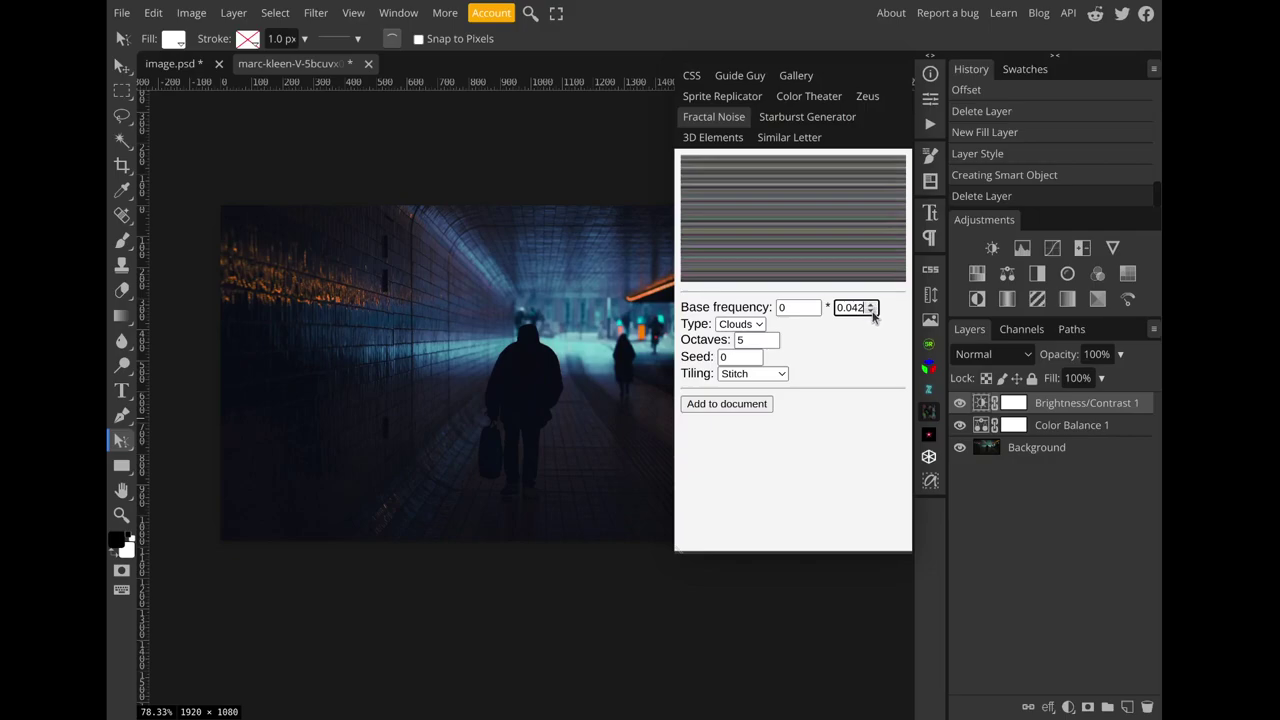
click(872, 306)
Step: Raise the noise Octaves to 20
click(809, 246)
click(870, 308)
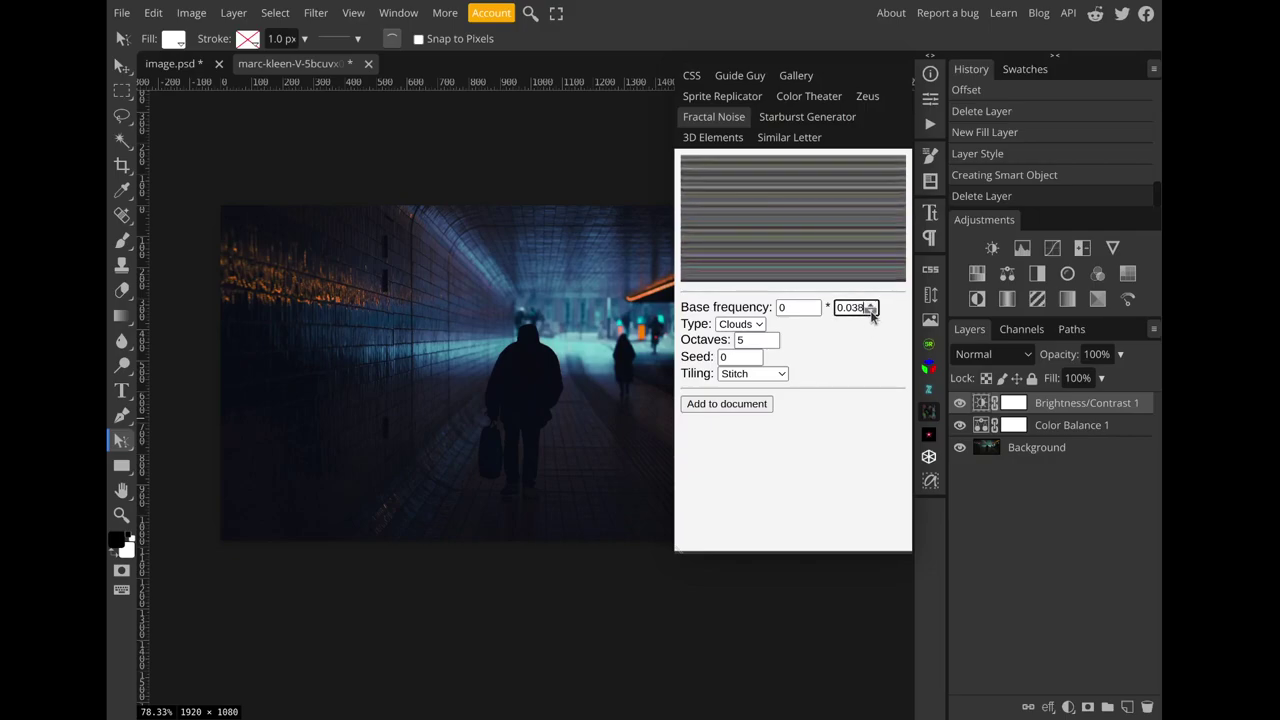
click(771, 338)
double_click(771, 338)
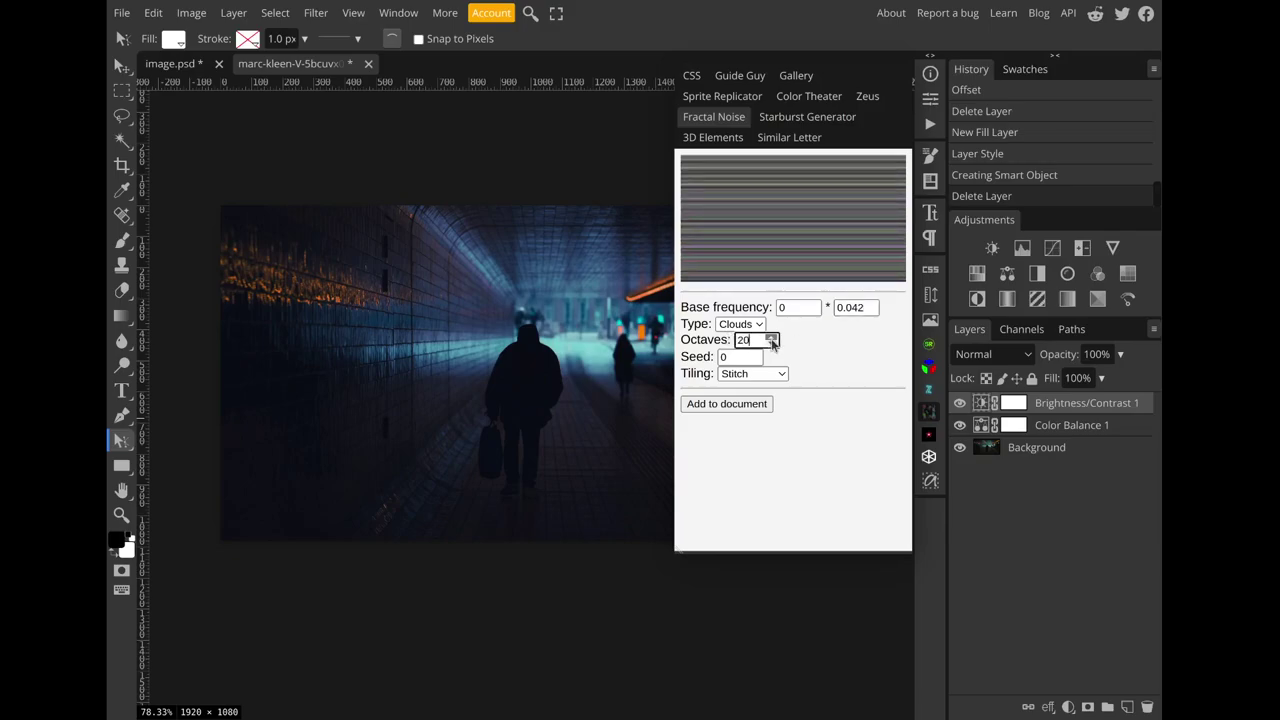
click(796, 264)
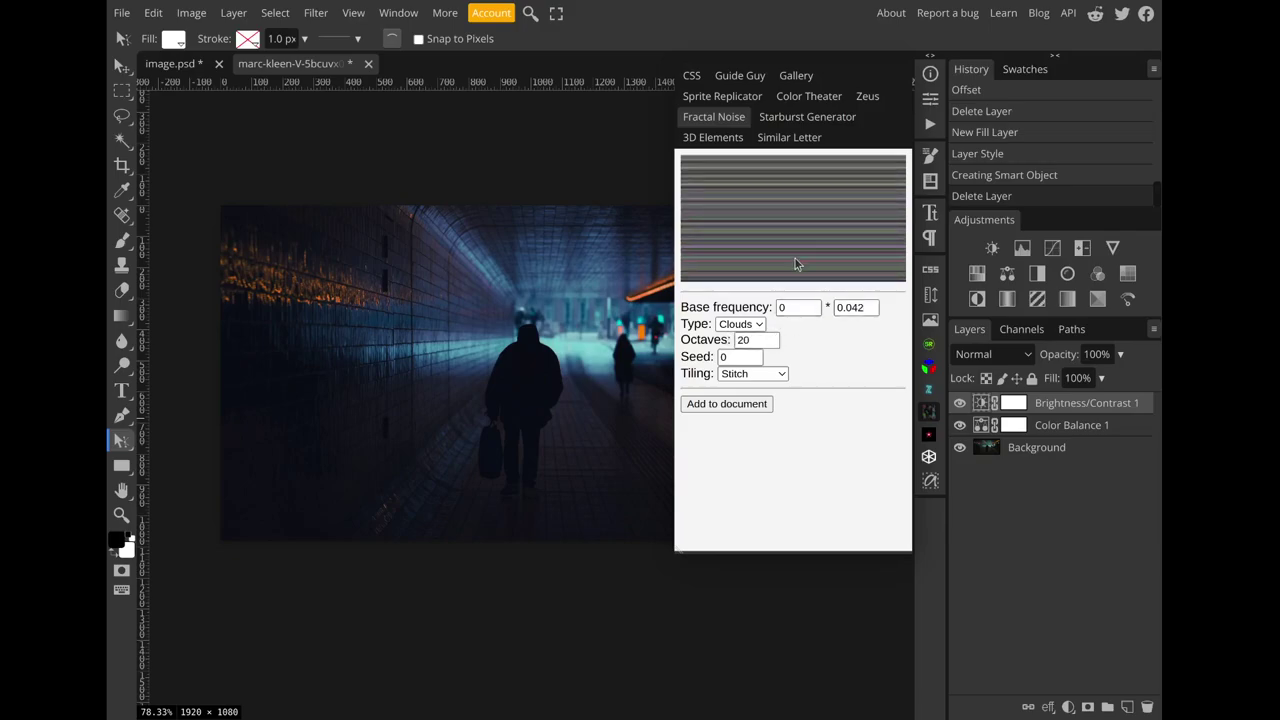
Step: Add the streak noise to the document as the 'image' layer in Screen blend mode
click(761, 411)
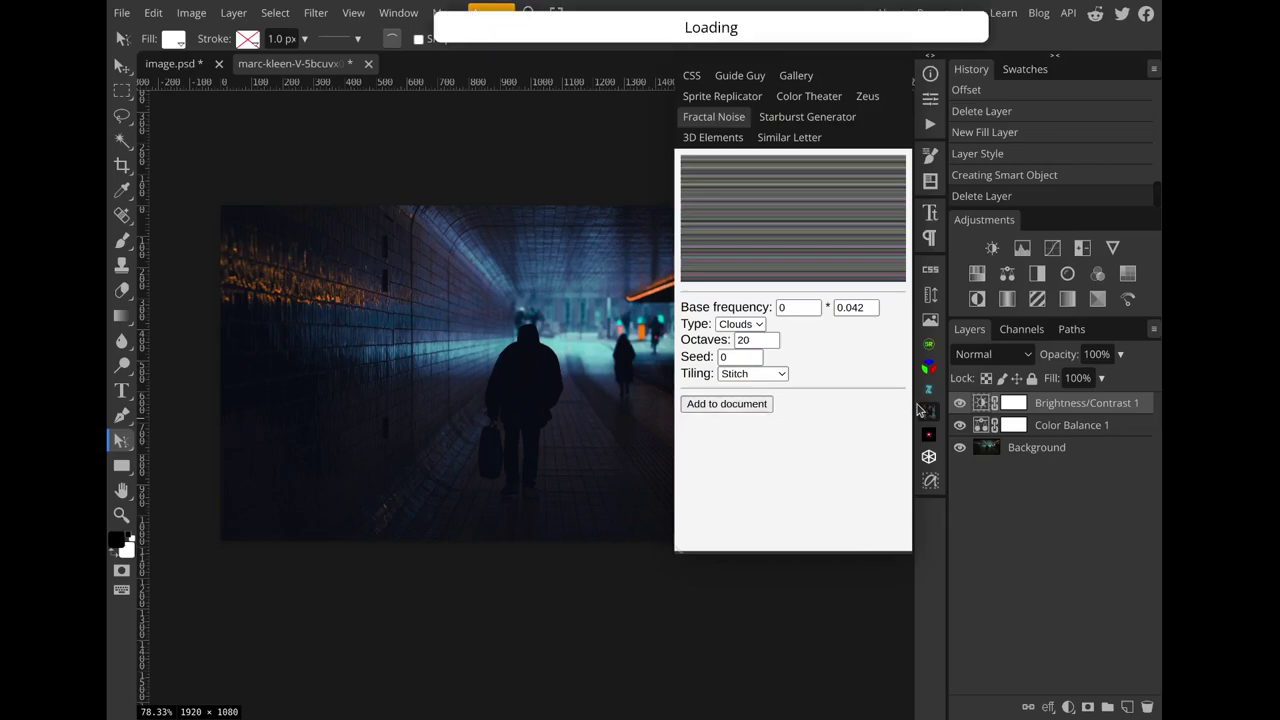
click(928, 413)
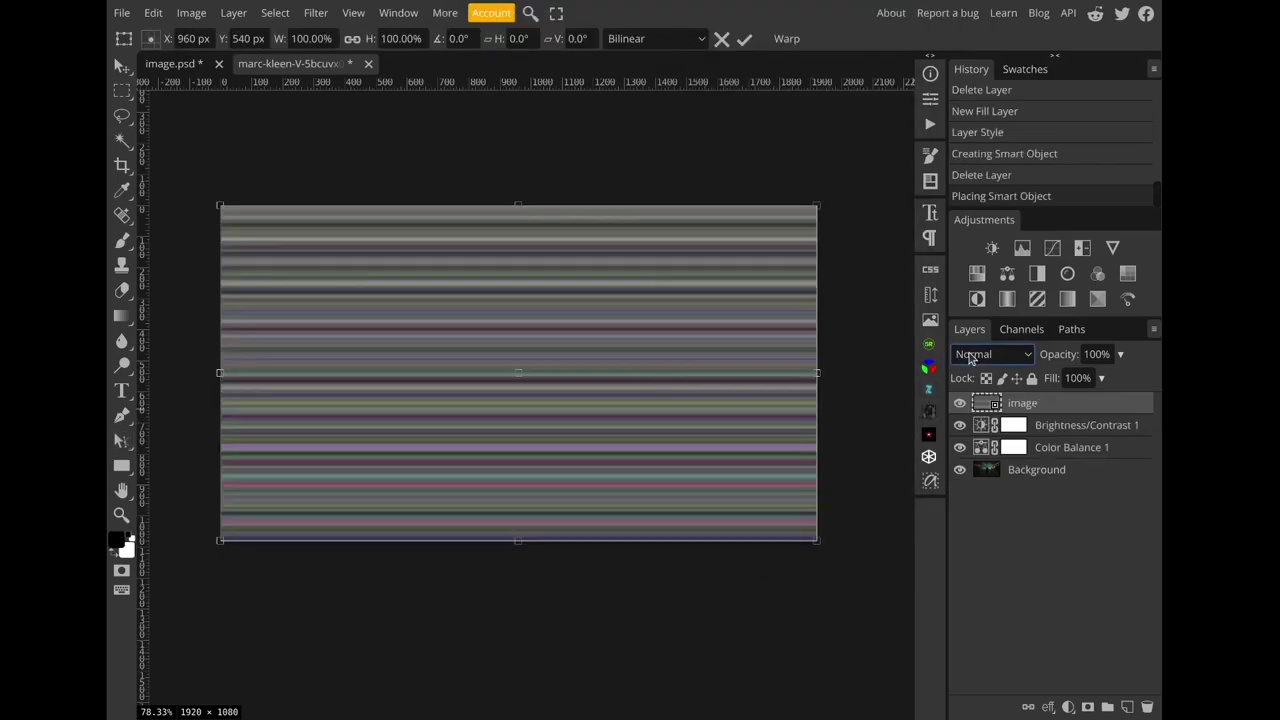
key(s)
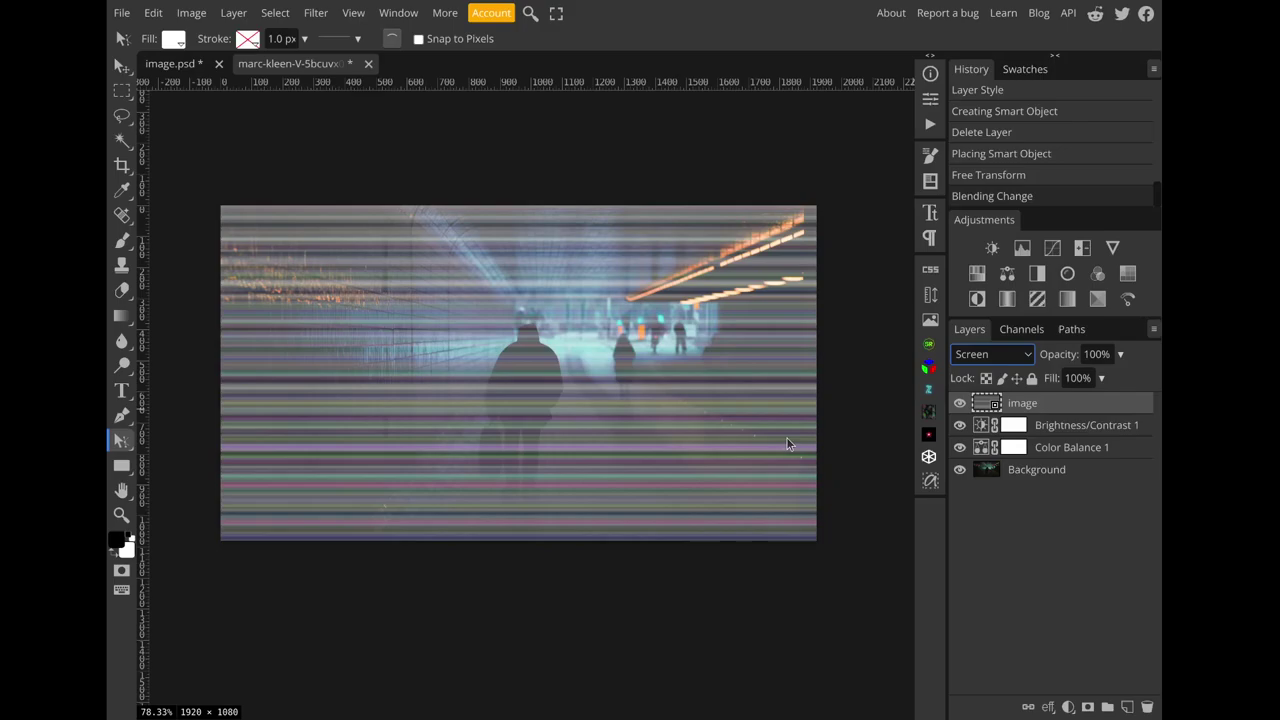
Step: Apply Levels to the noise layer with inputs 69, 0.69 and 185
key(ctrl+l)
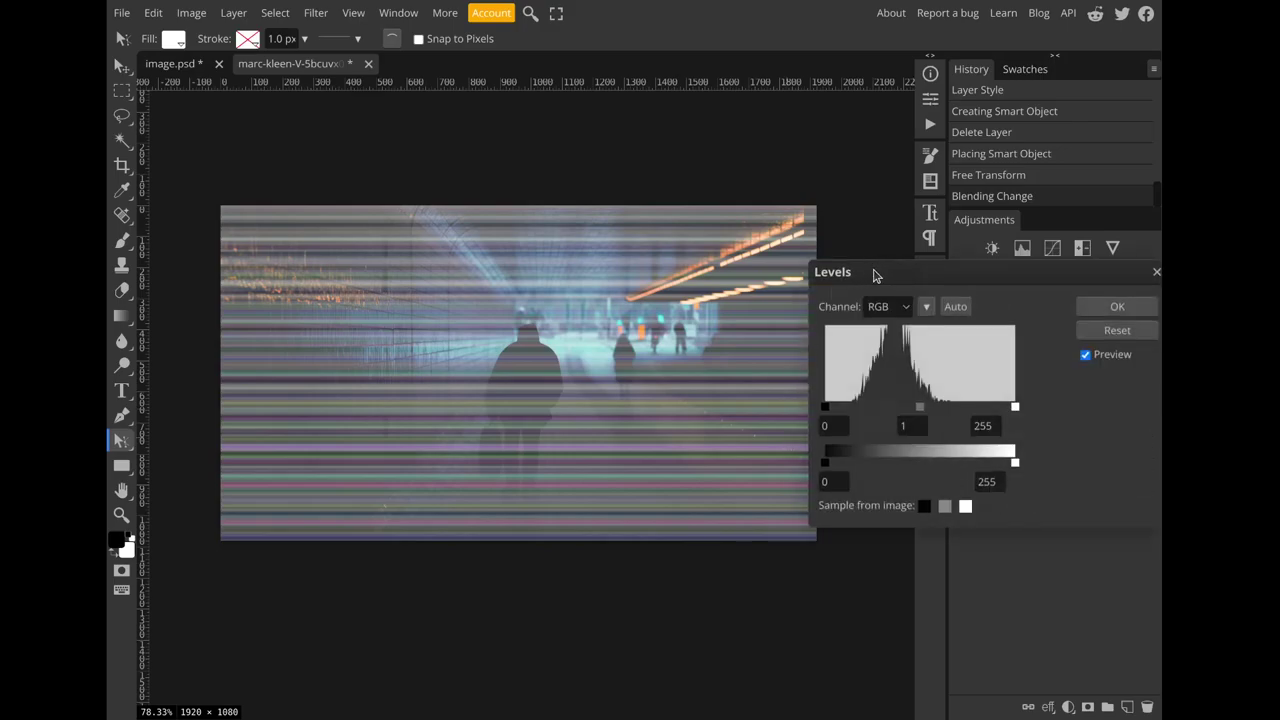
drag(878, 264, 743, 185)
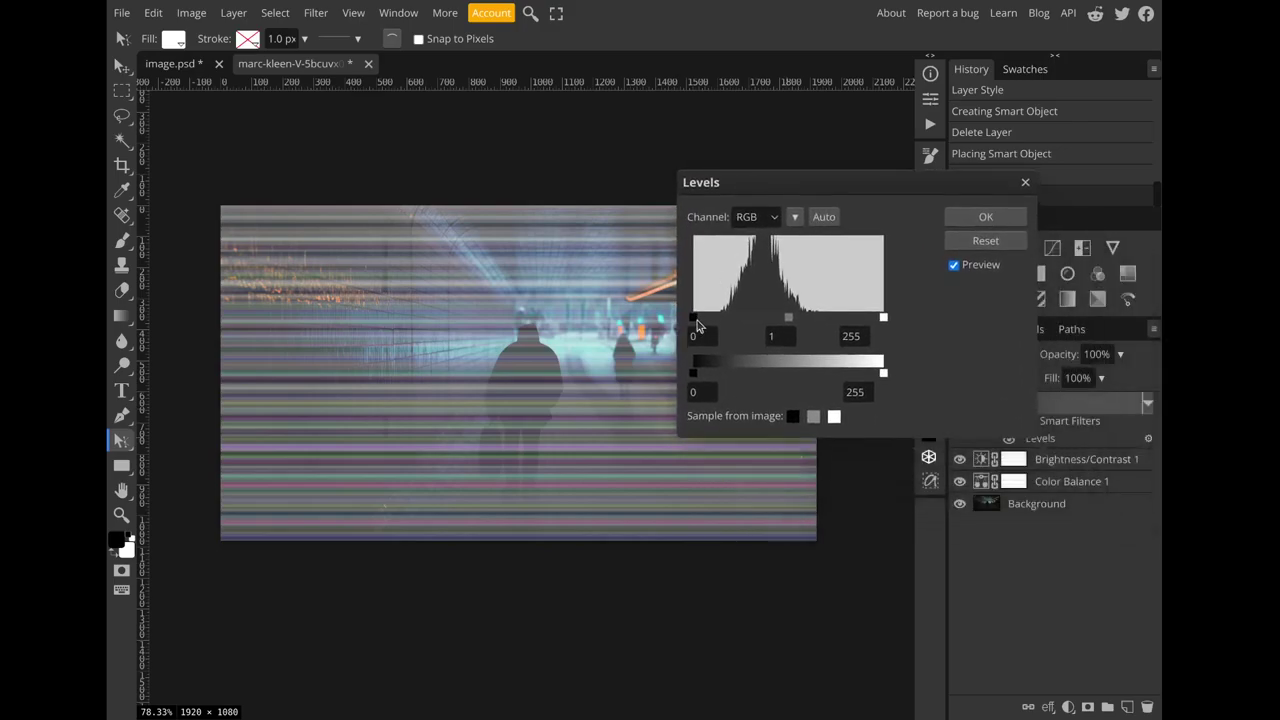
drag(695, 320, 826, 324)
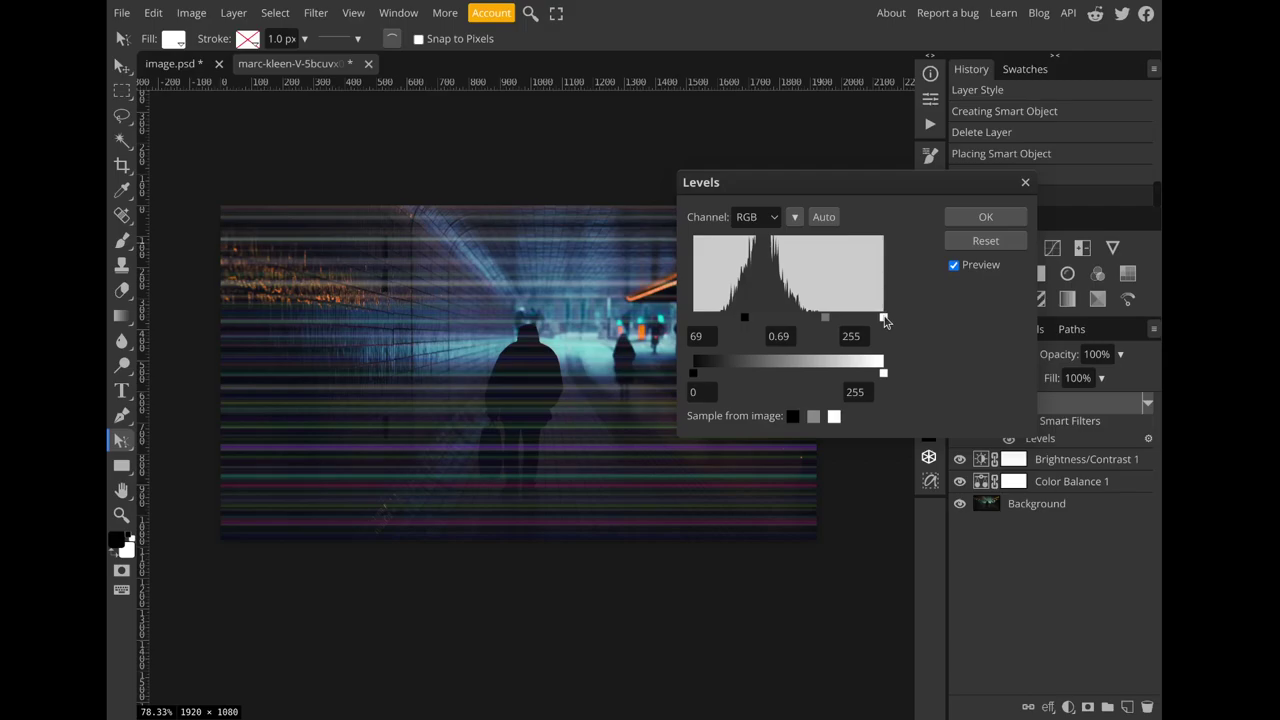
drag(884, 320, 831, 339)
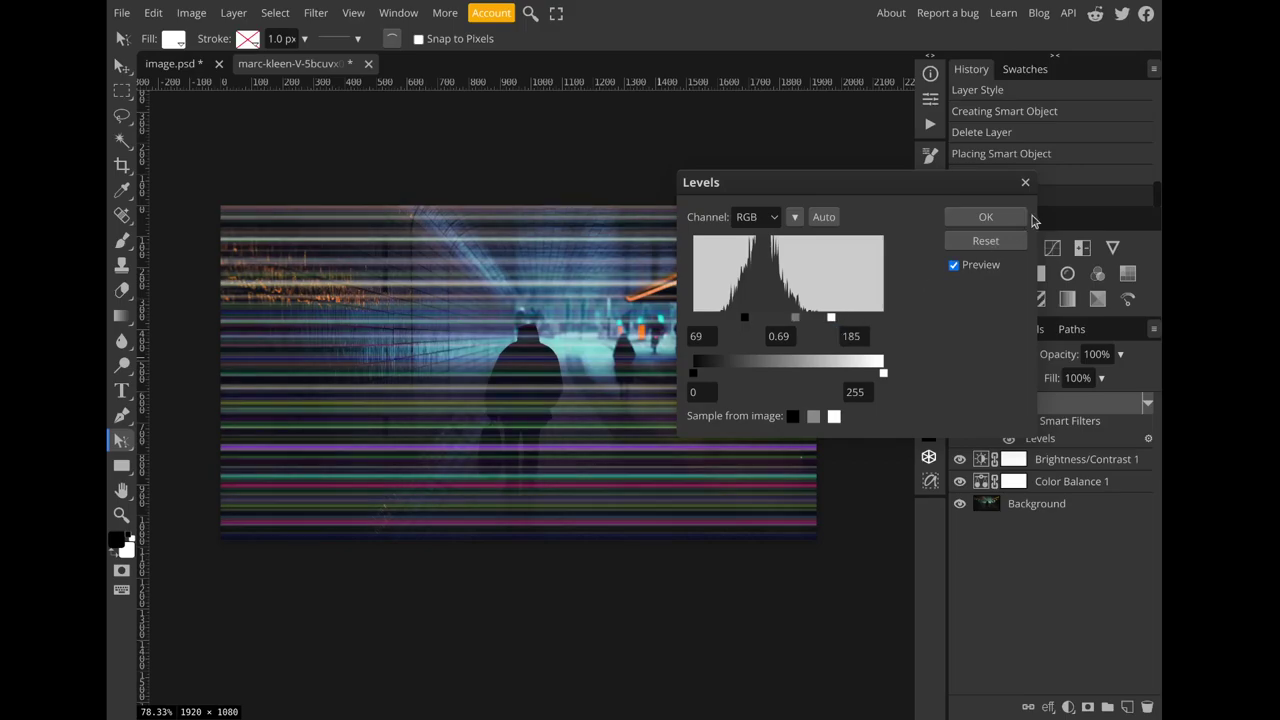
click(1018, 219)
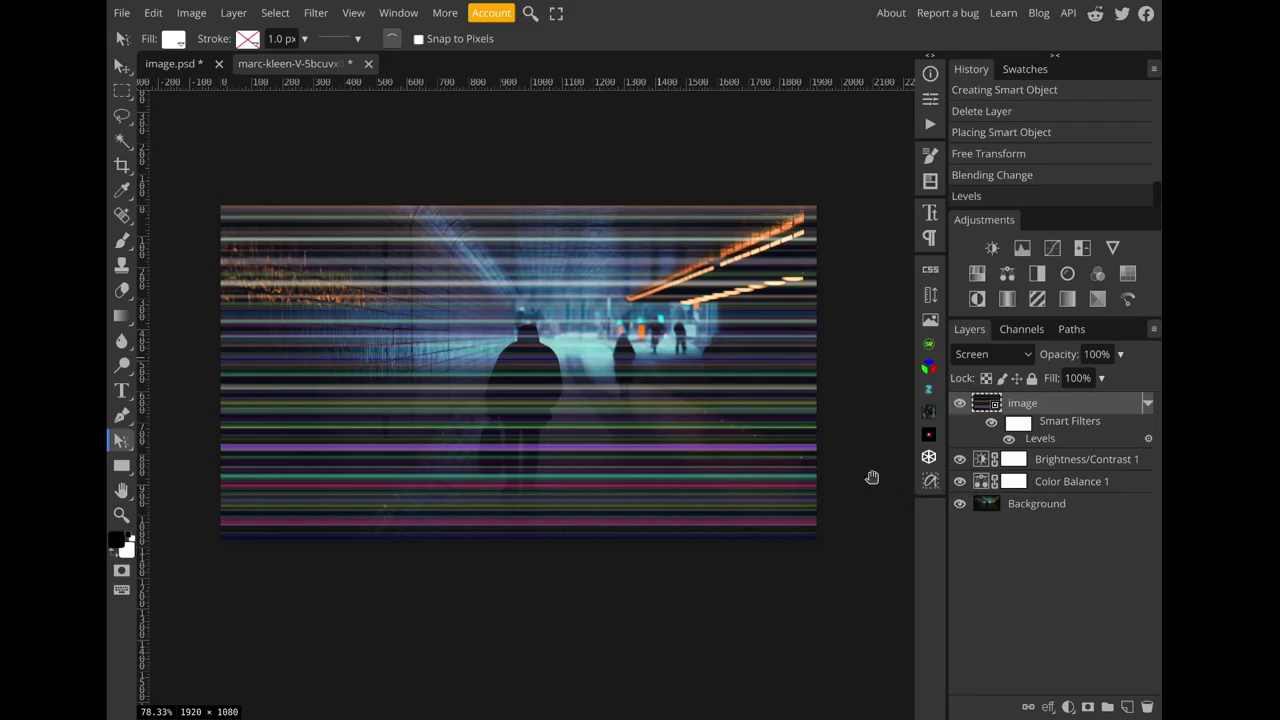
Step: Choose the freehand Lasso Select tool and select the Brightness/Contrast 1 layer
drag(871, 477, 858, 487)
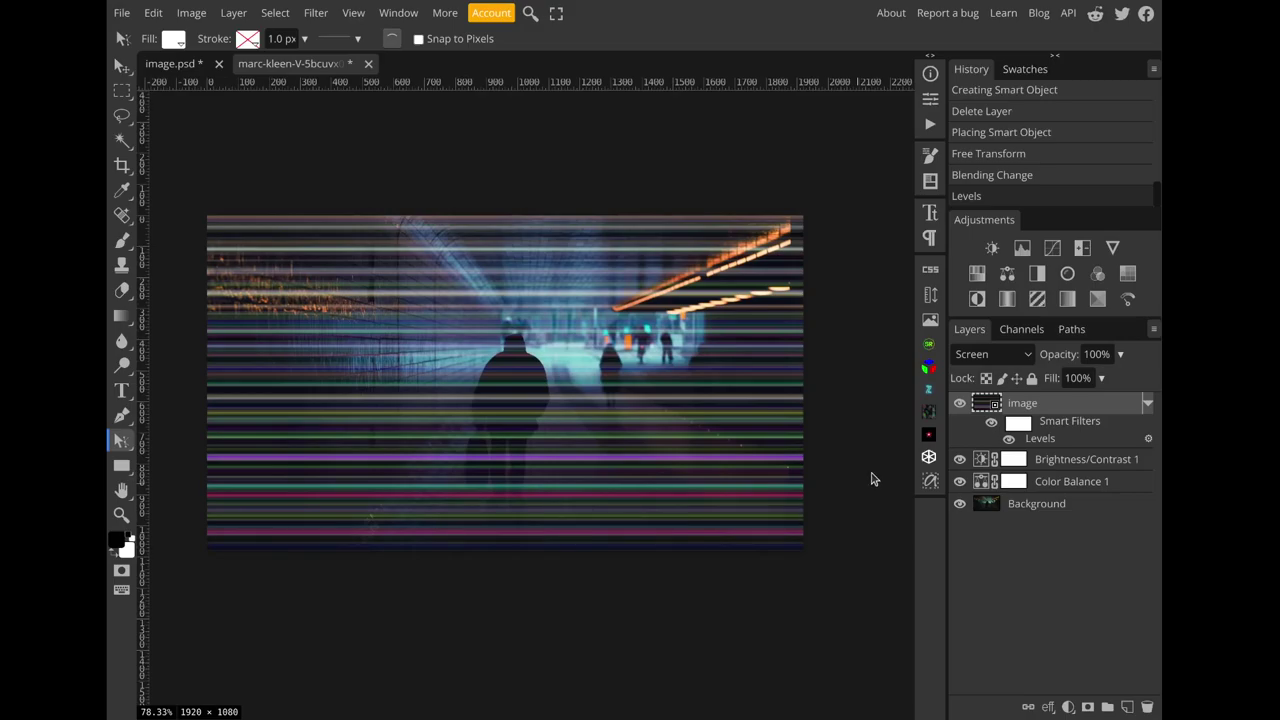
right_click(122, 118)
click(162, 117)
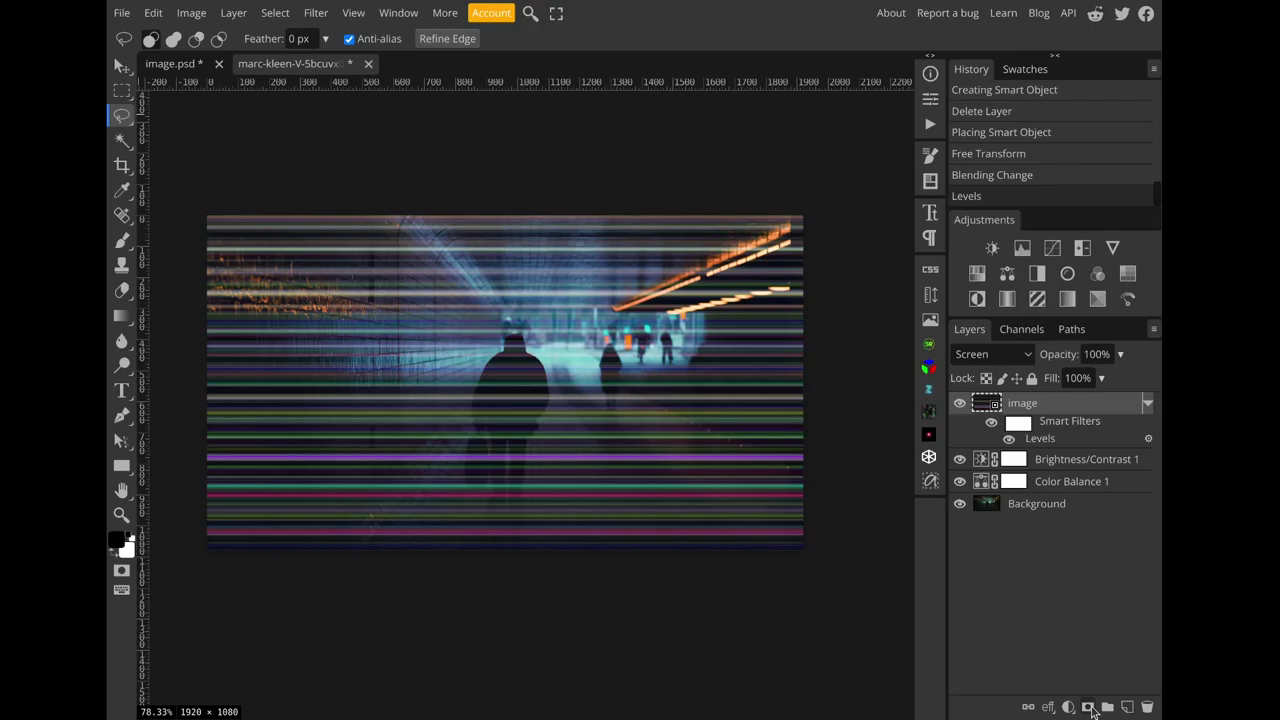
click(1052, 466)
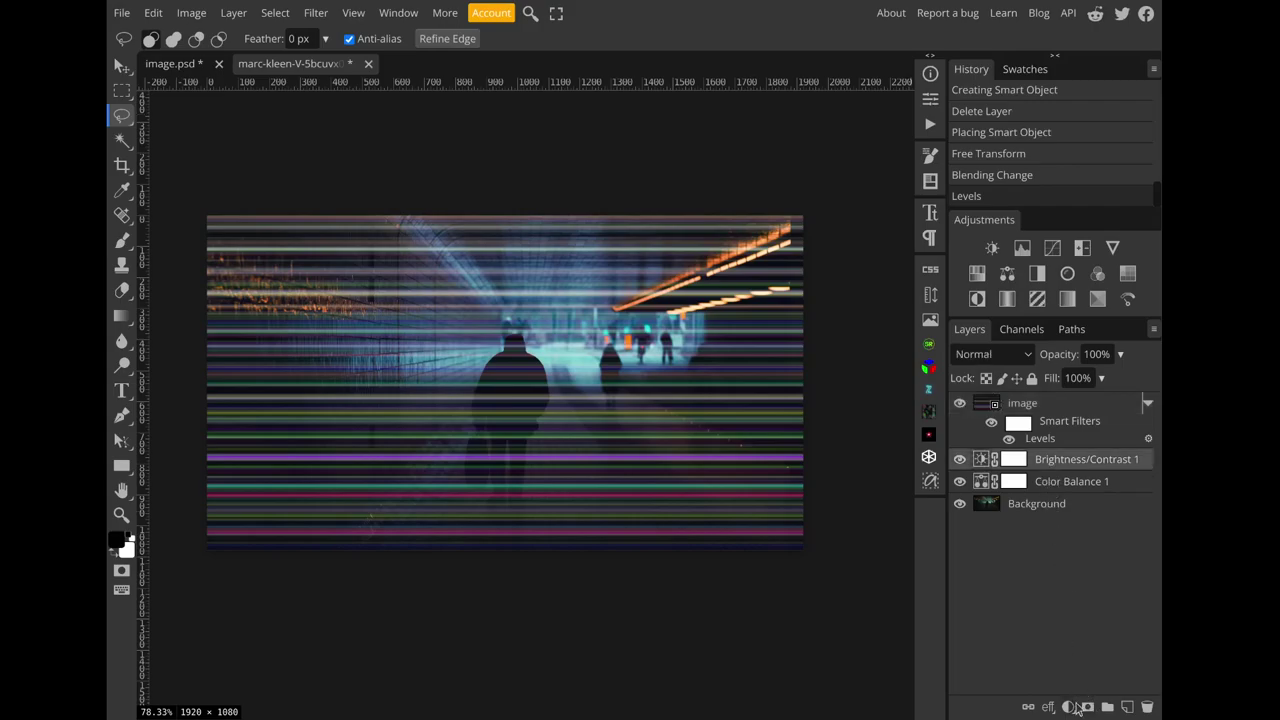
Step: Add a black Color Fill layer beneath the streak layer
click(1068, 707)
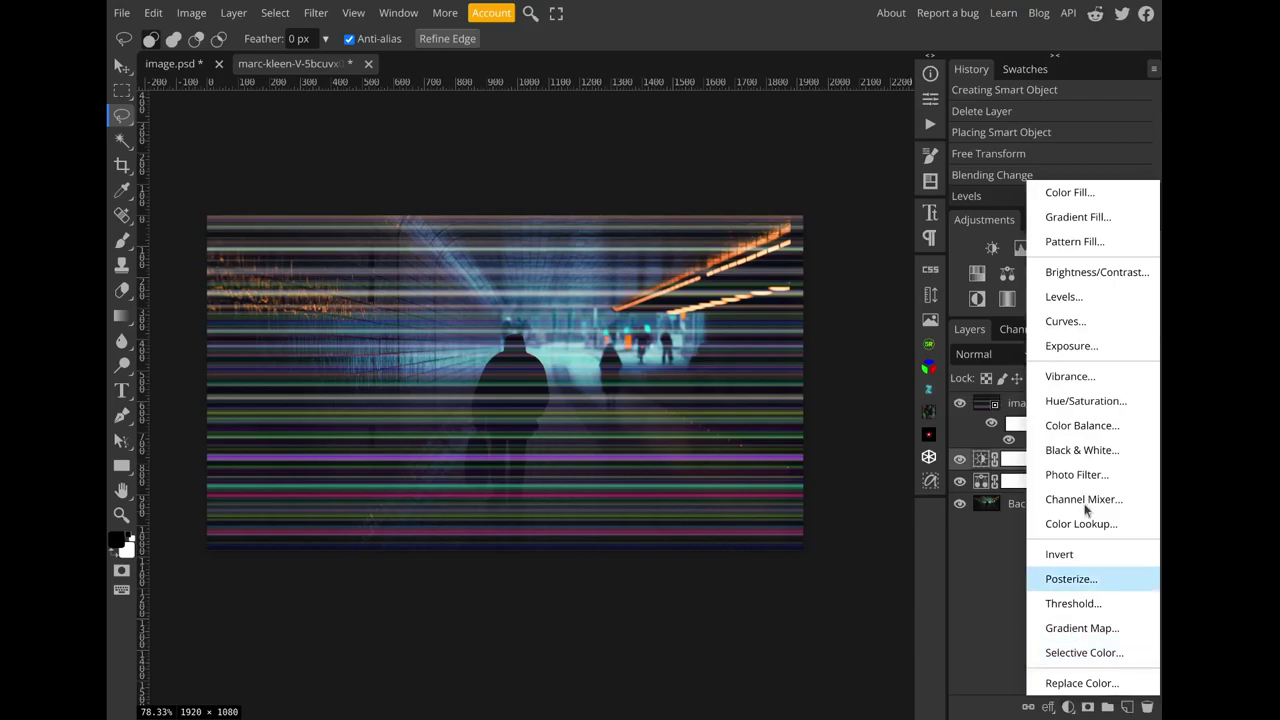
click(1068, 193)
click(569, 164)
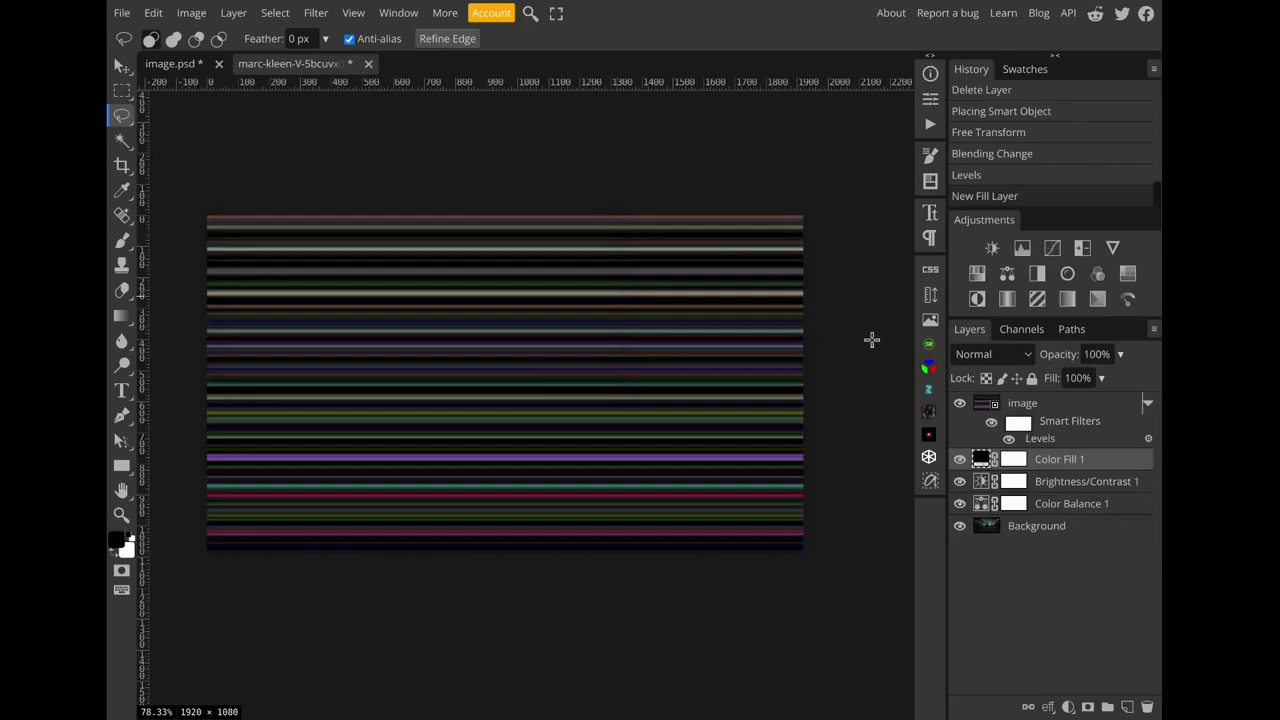
Step: Set the 'image' streak layer's blend mode to Multiply, then select Color Fill 1
click(1010, 403)
scroll(995, 358, down, 8)
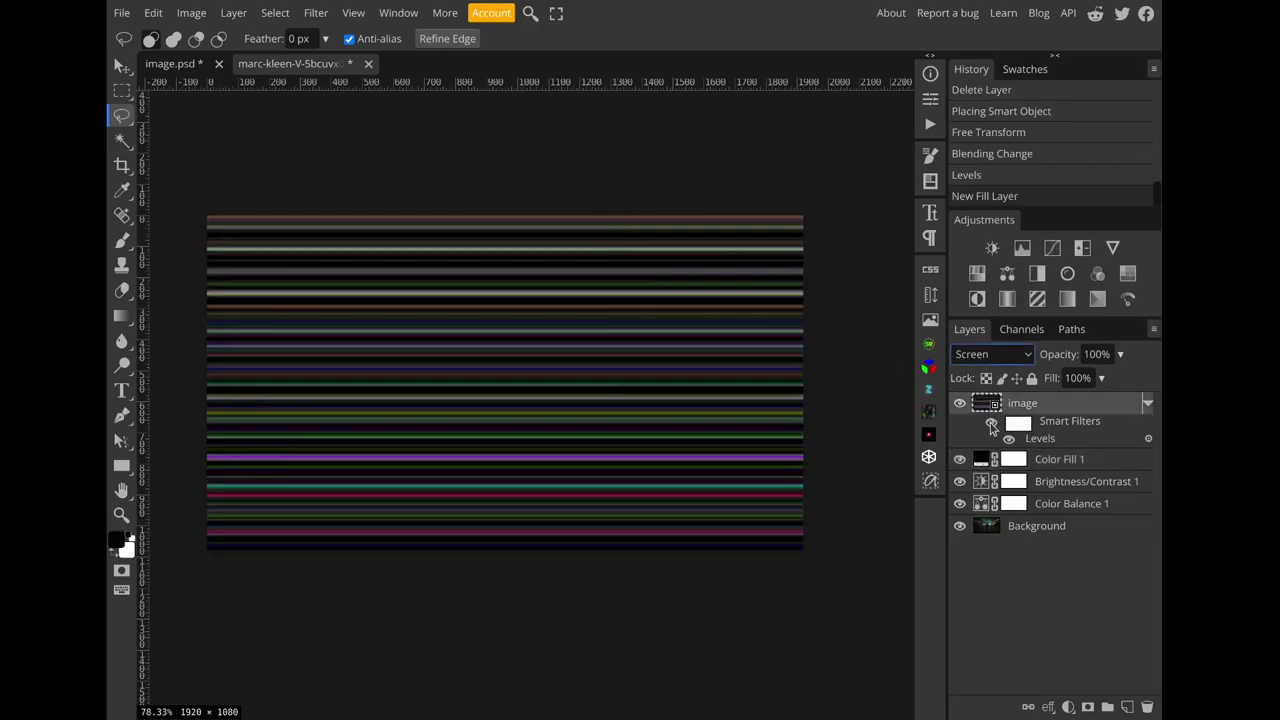
key(m)
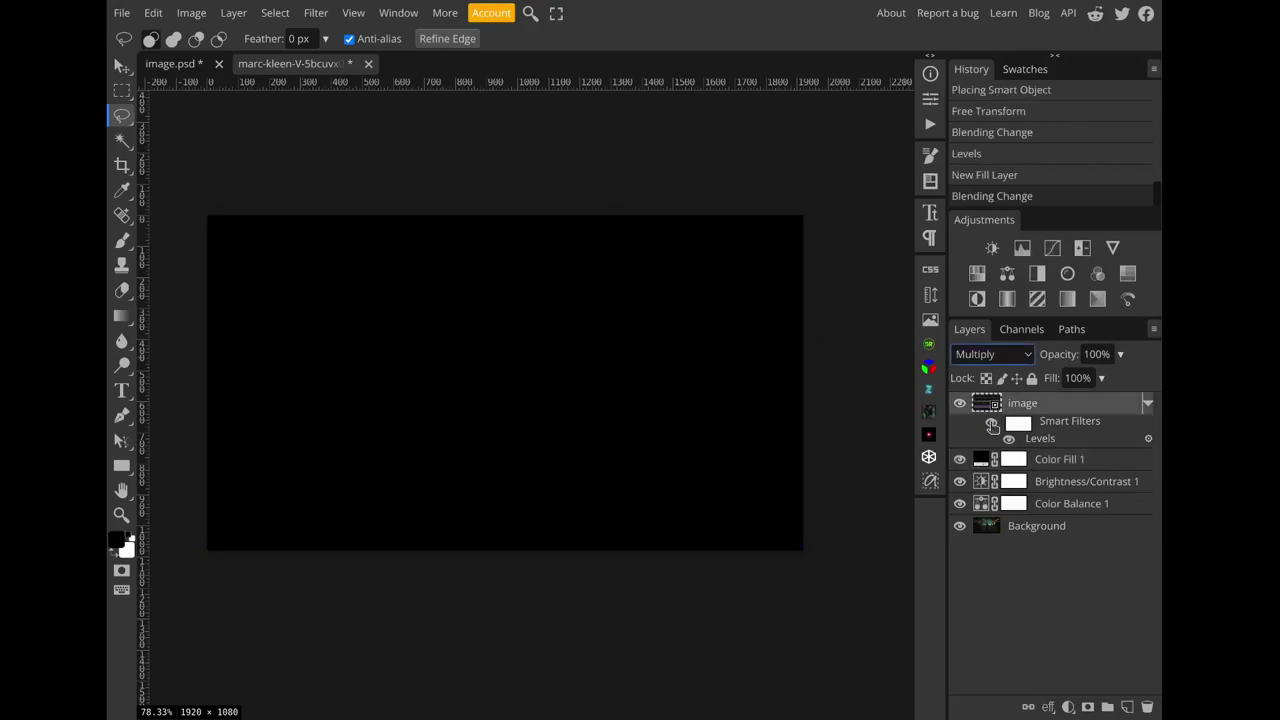
click(1052, 460)
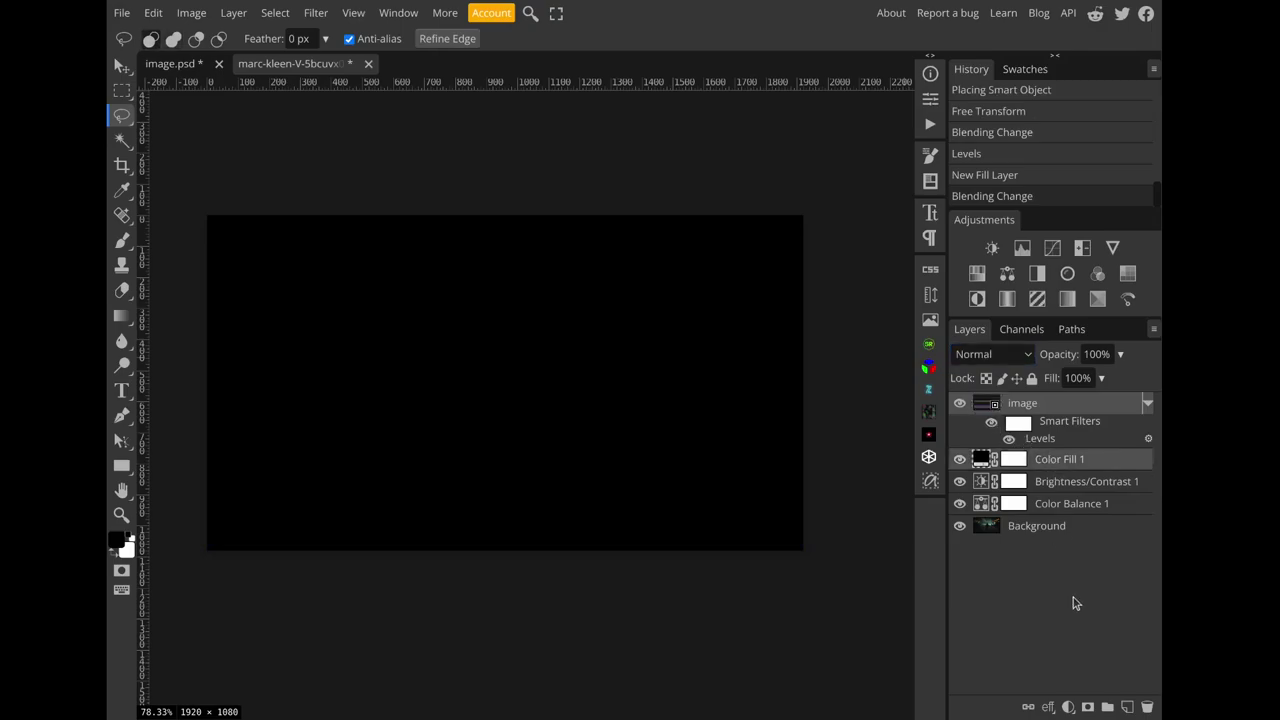
Step: Group the streaks and black fill into Folder 1 set to Screen, adding empty Layer 1 inside
click(1107, 708)
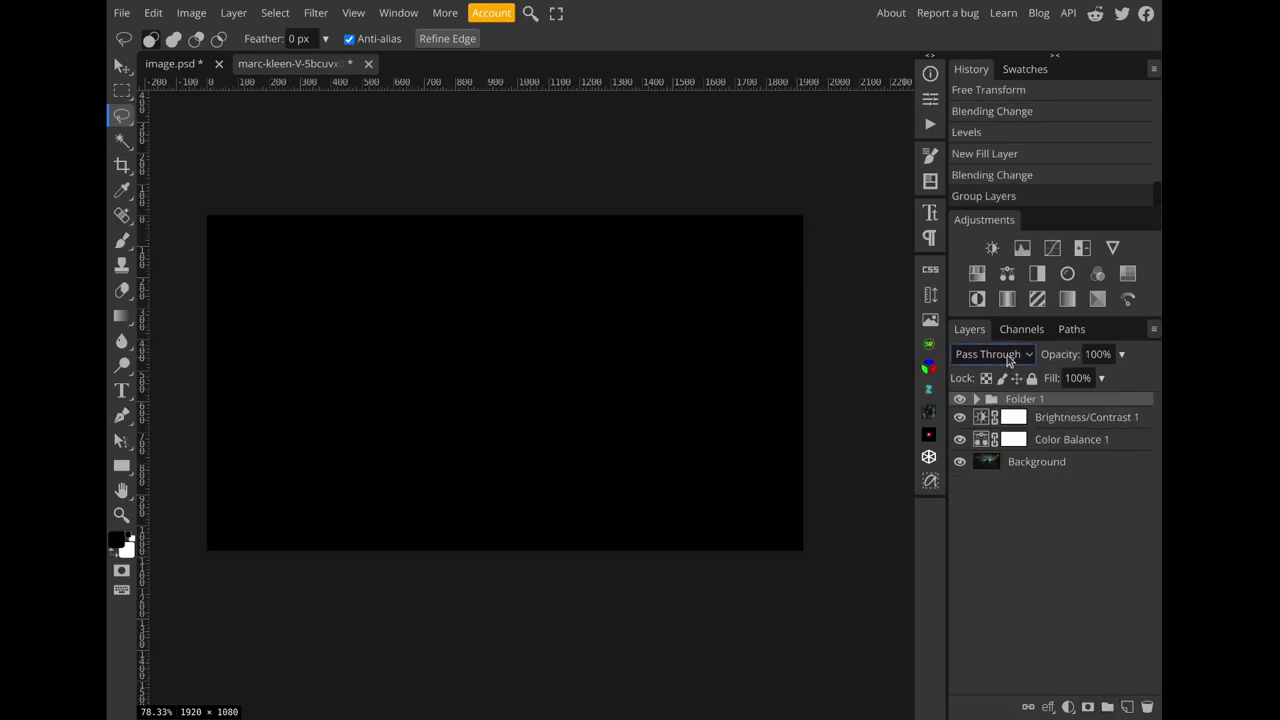
key(s)
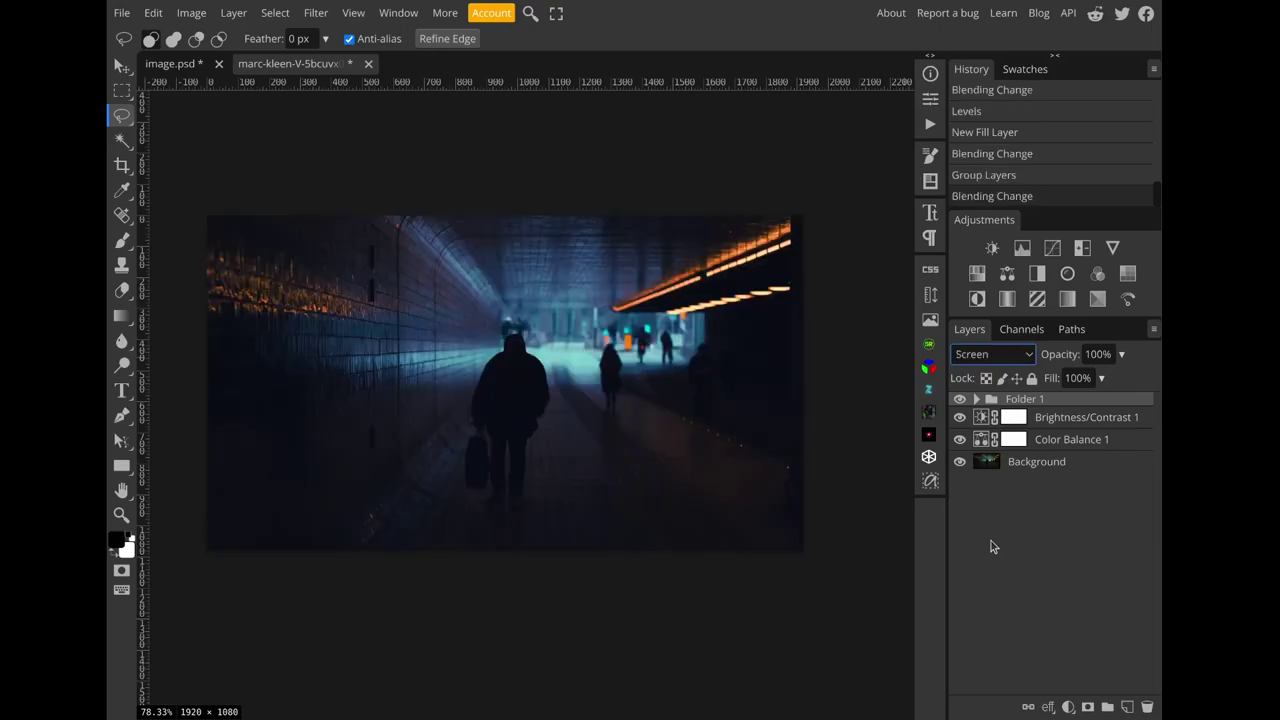
click(978, 400)
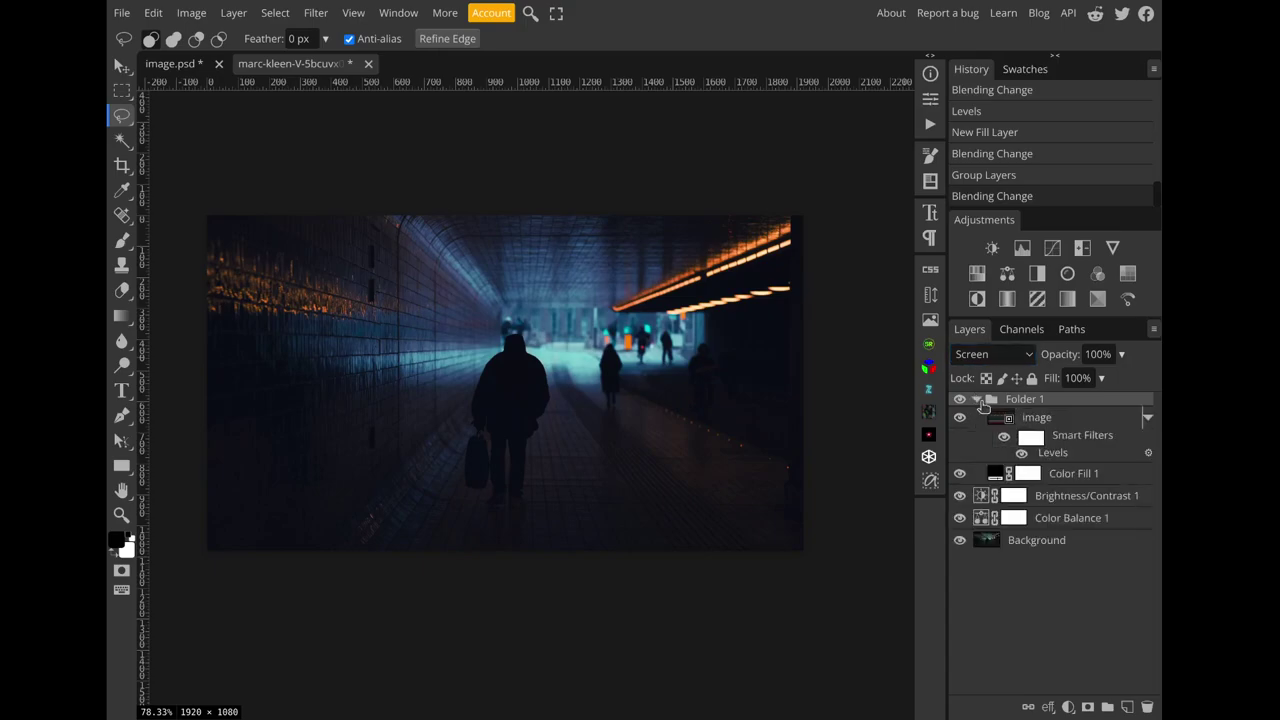
click(1074, 475)
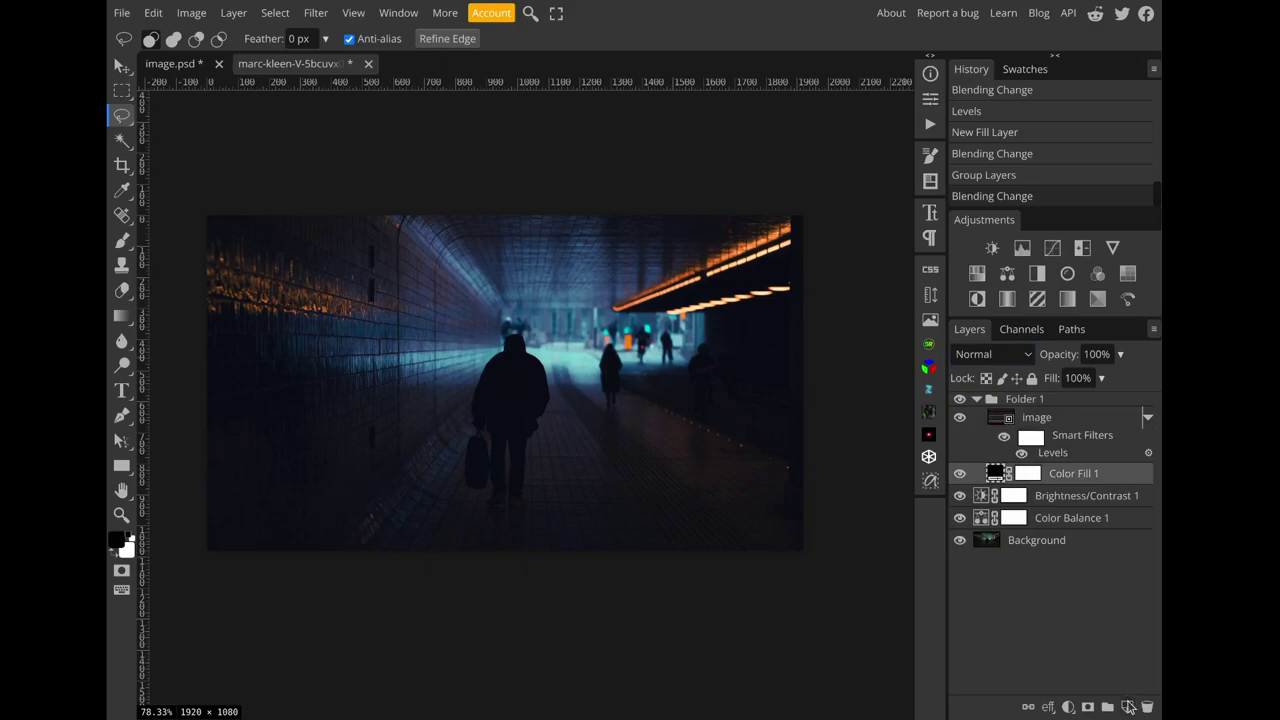
click(1128, 707)
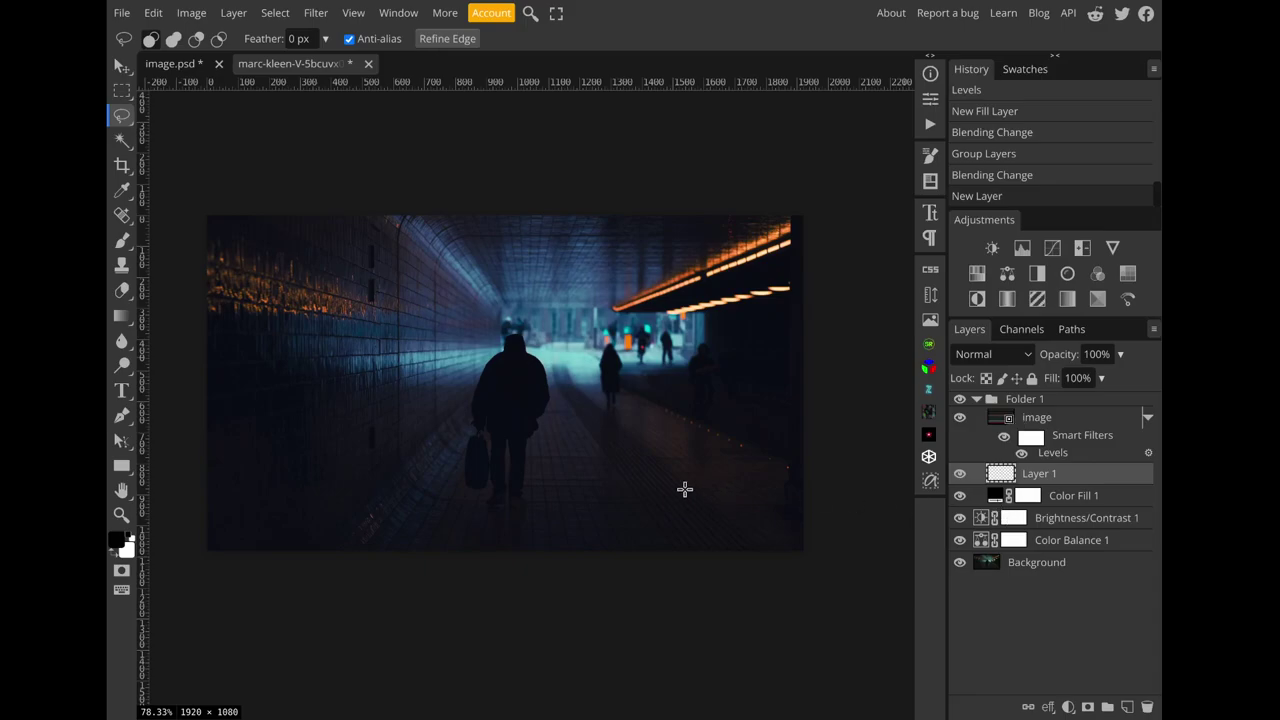
Step: Draw a closed three-point Pen shape wedge from the photo's right edge to the walking figures
drag(686, 488, 626, 512)
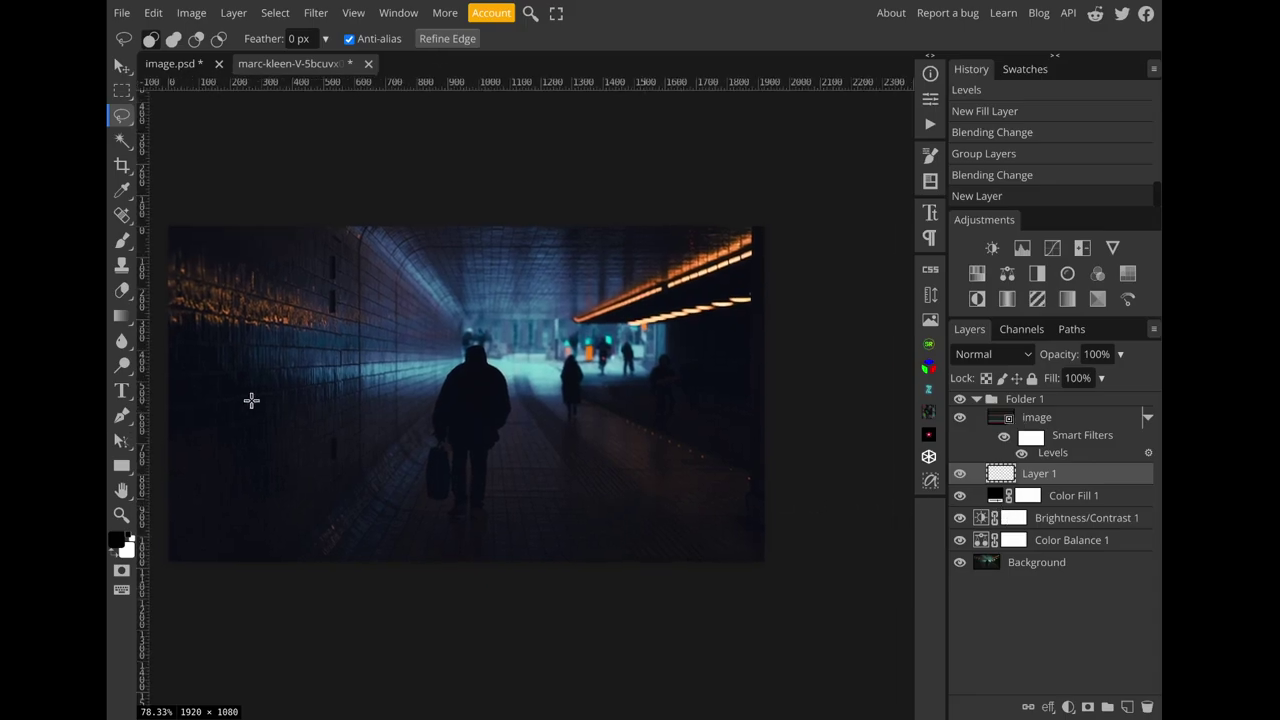
click(122, 415)
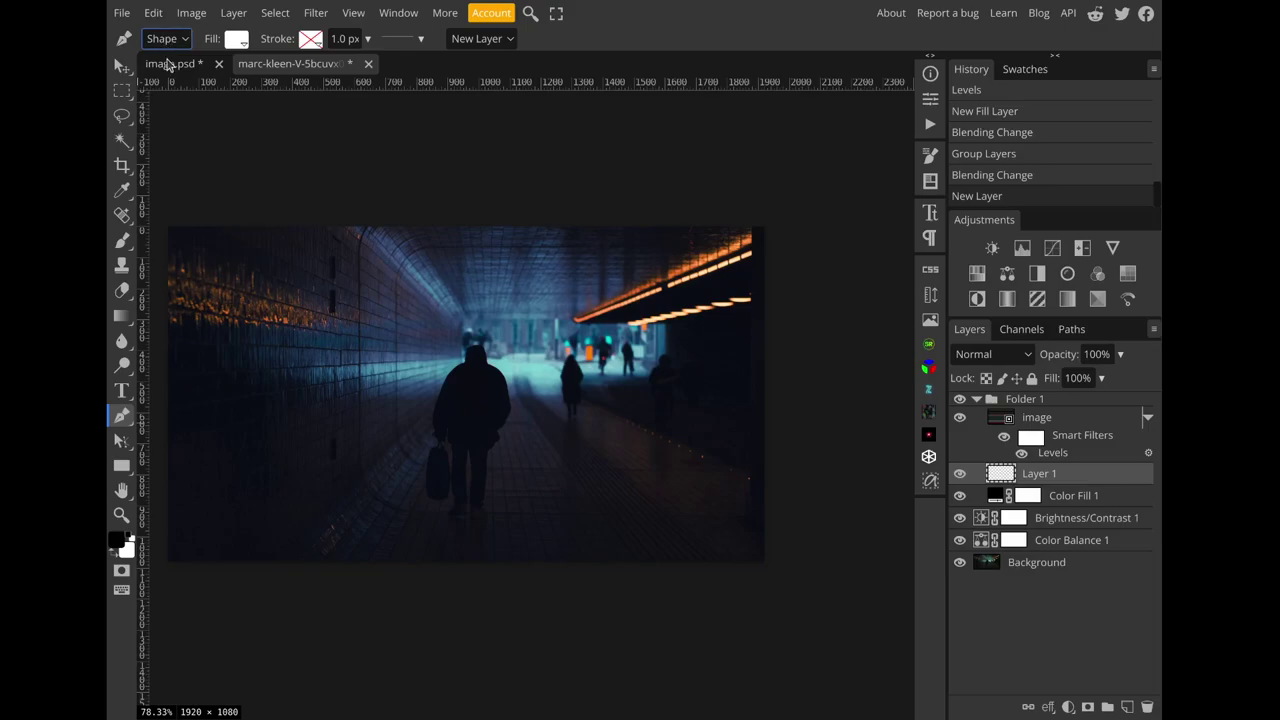
click(242, 45)
click(244, 52)
click(784, 377)
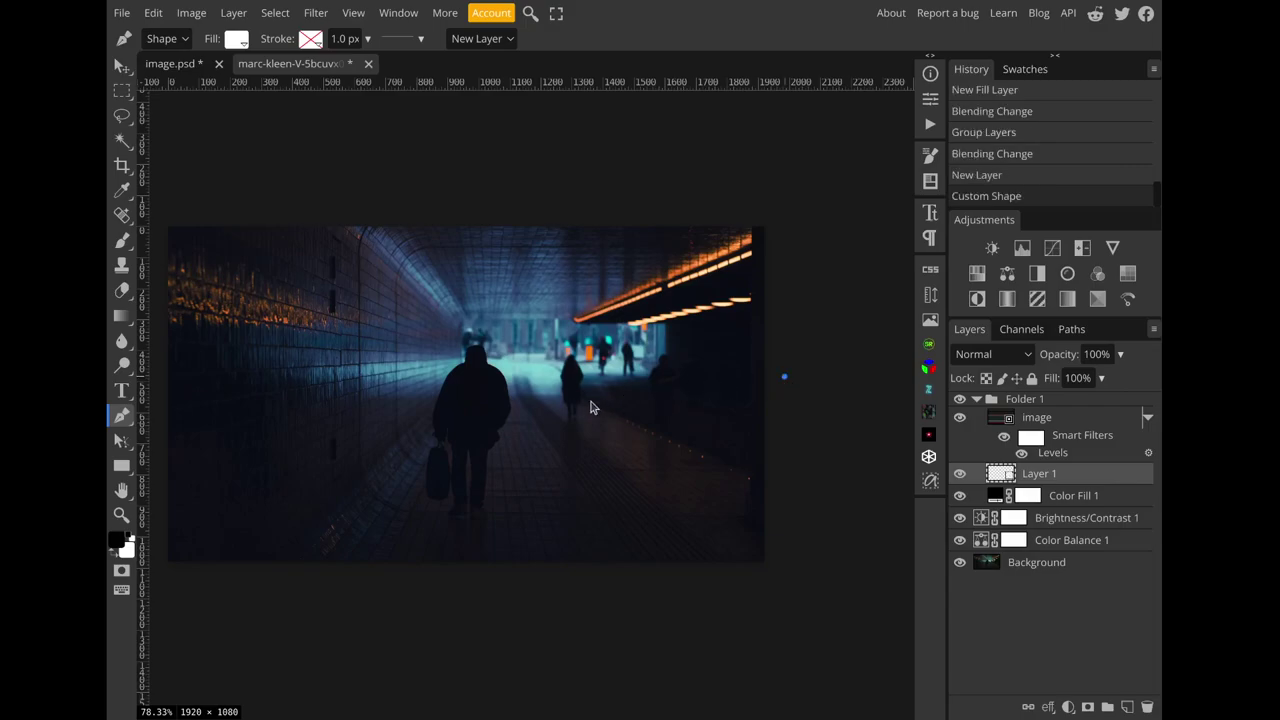
click(527, 403)
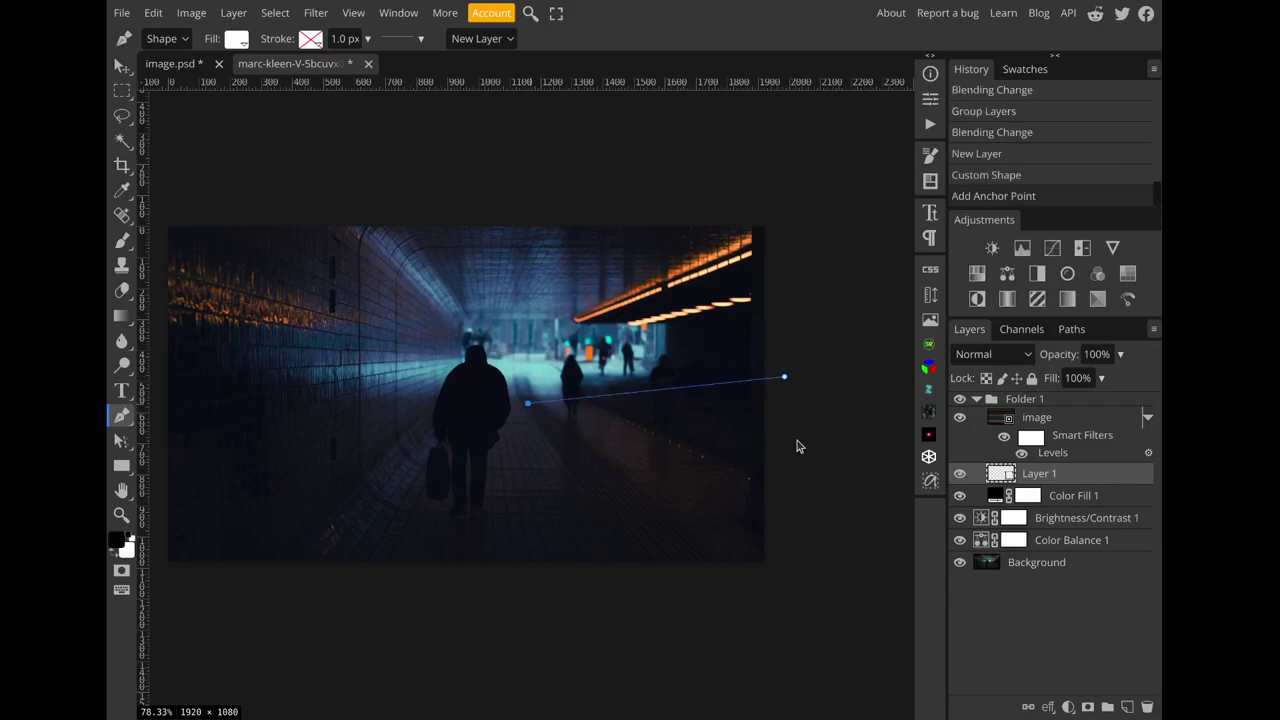
click(784, 415)
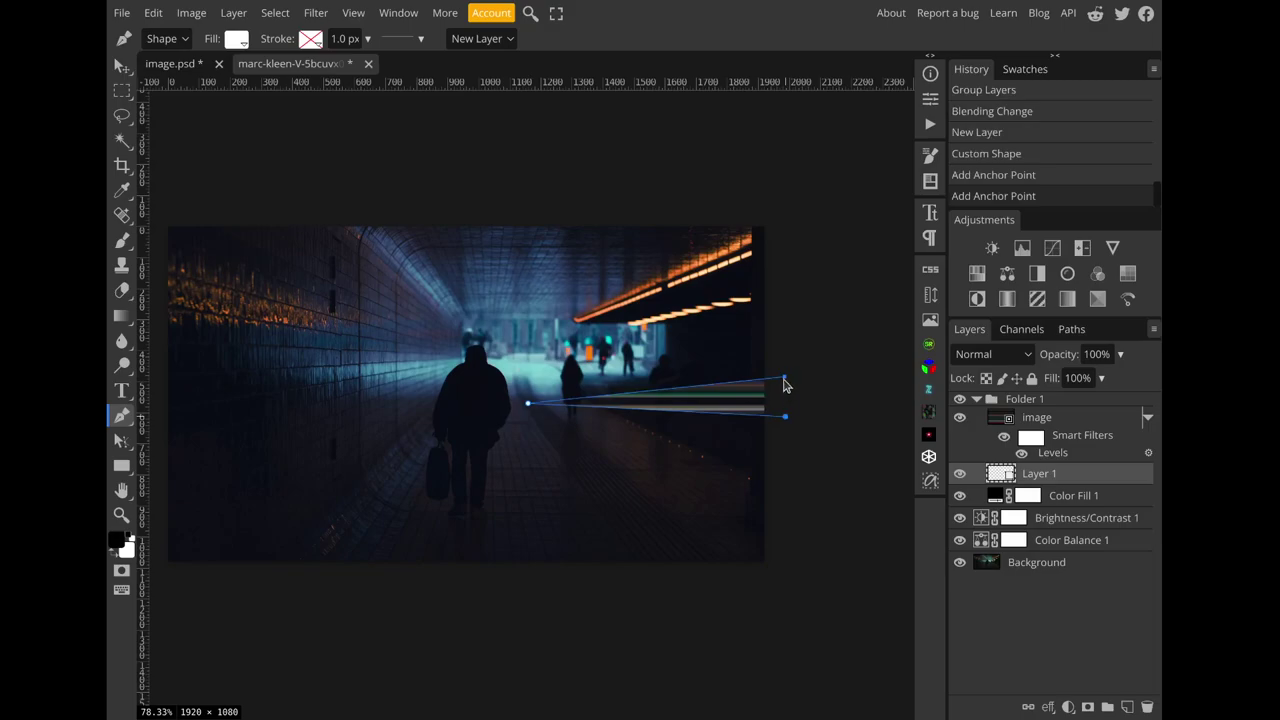
click(784, 378)
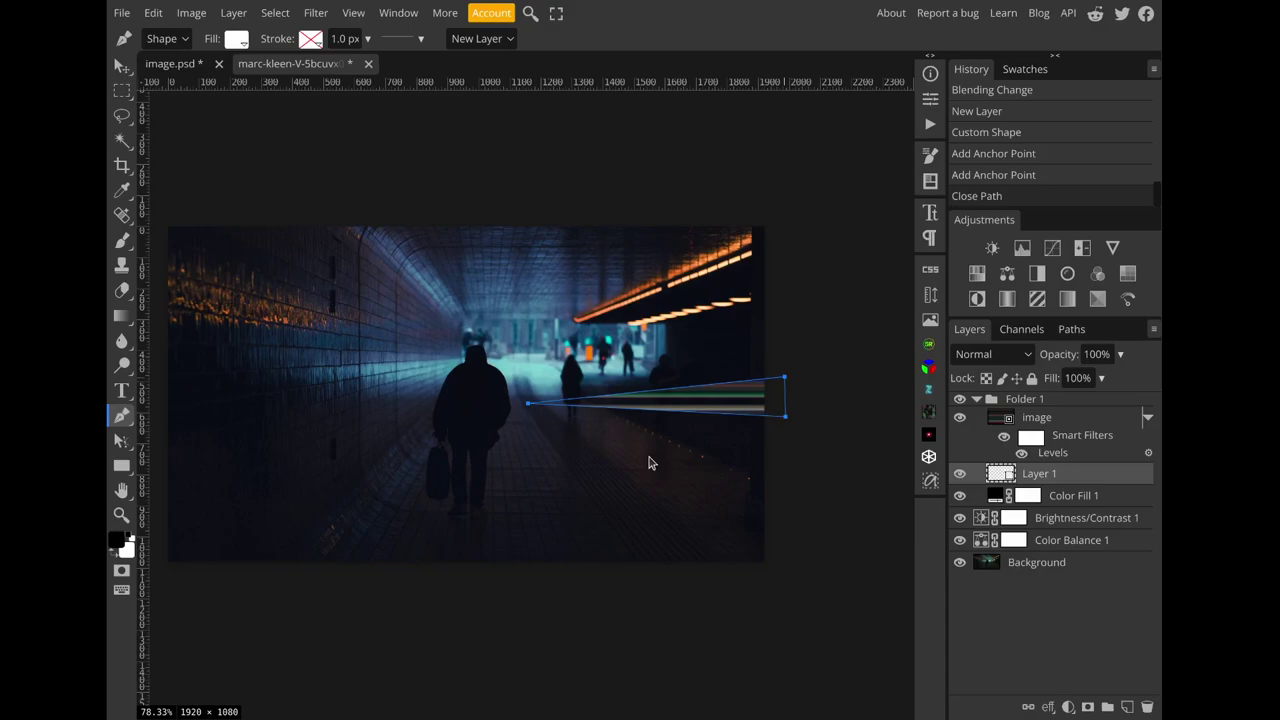
right_click(126, 448)
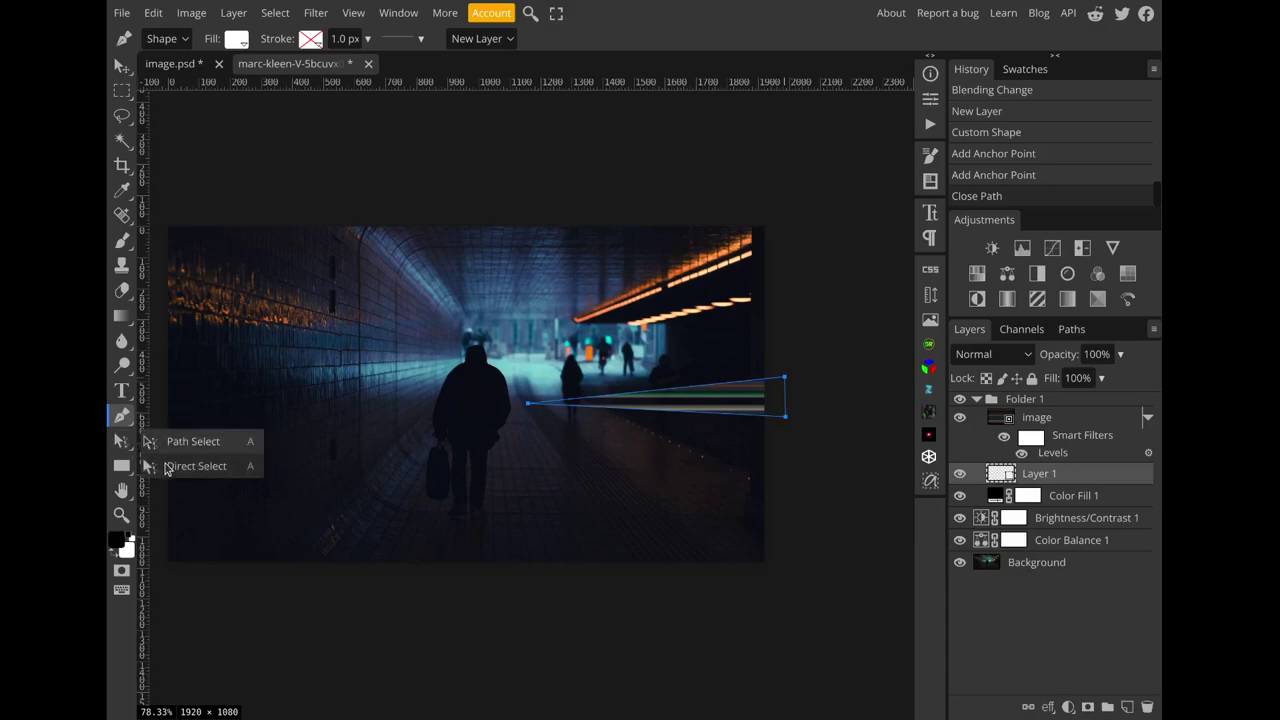
click(167, 467)
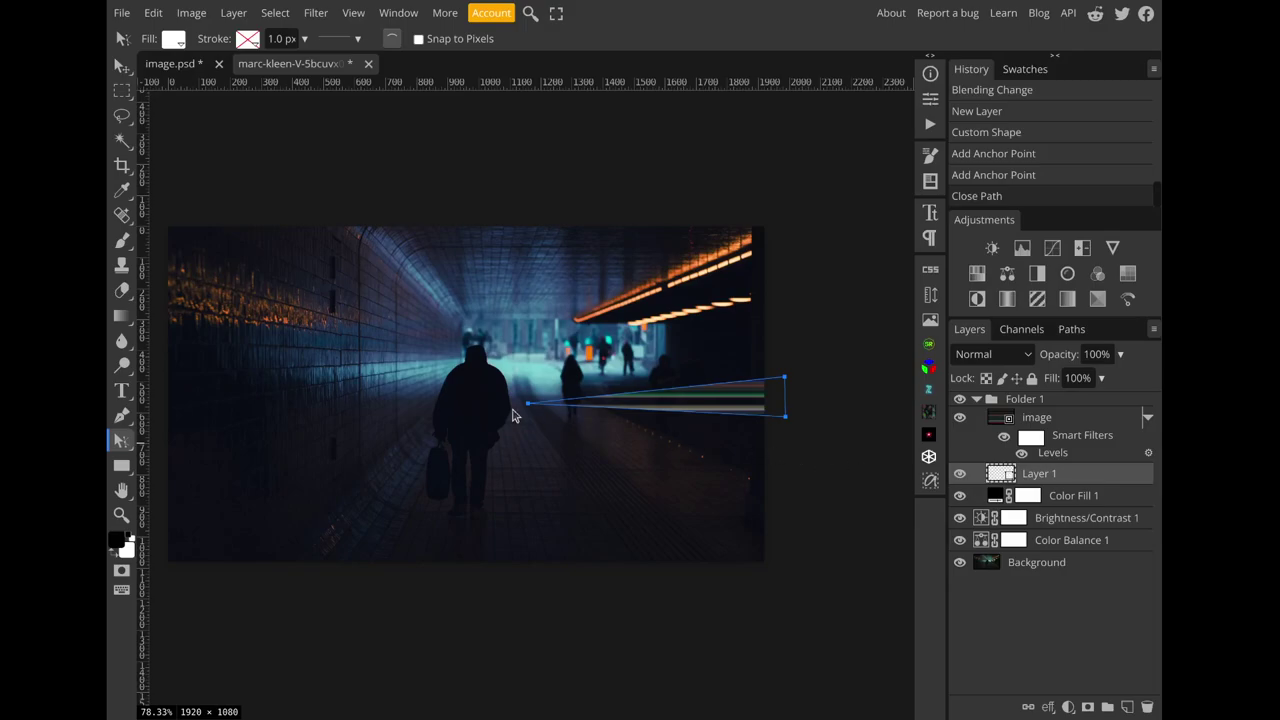
Step: Drag the wedge's tip left onto the walking figure and spread its right-hand corners wider
drag(528, 405, 516, 408)
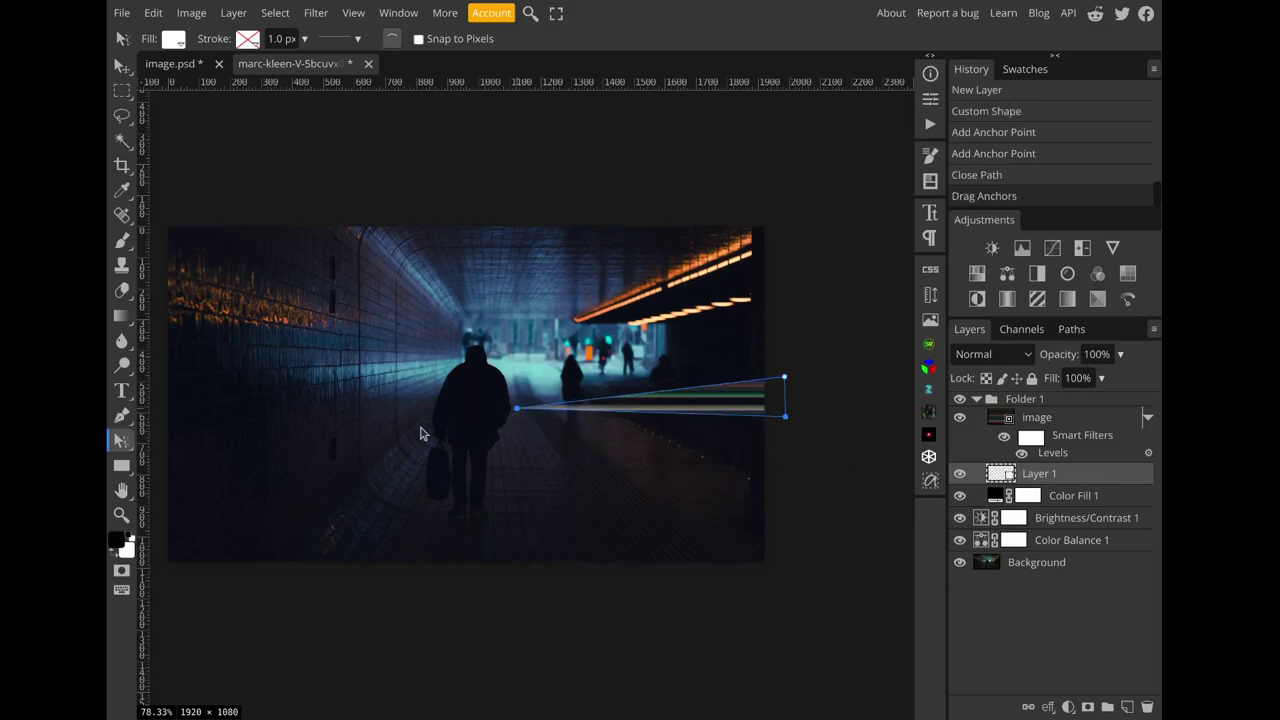
right_click(121, 445)
drag(516, 409, 483, 400)
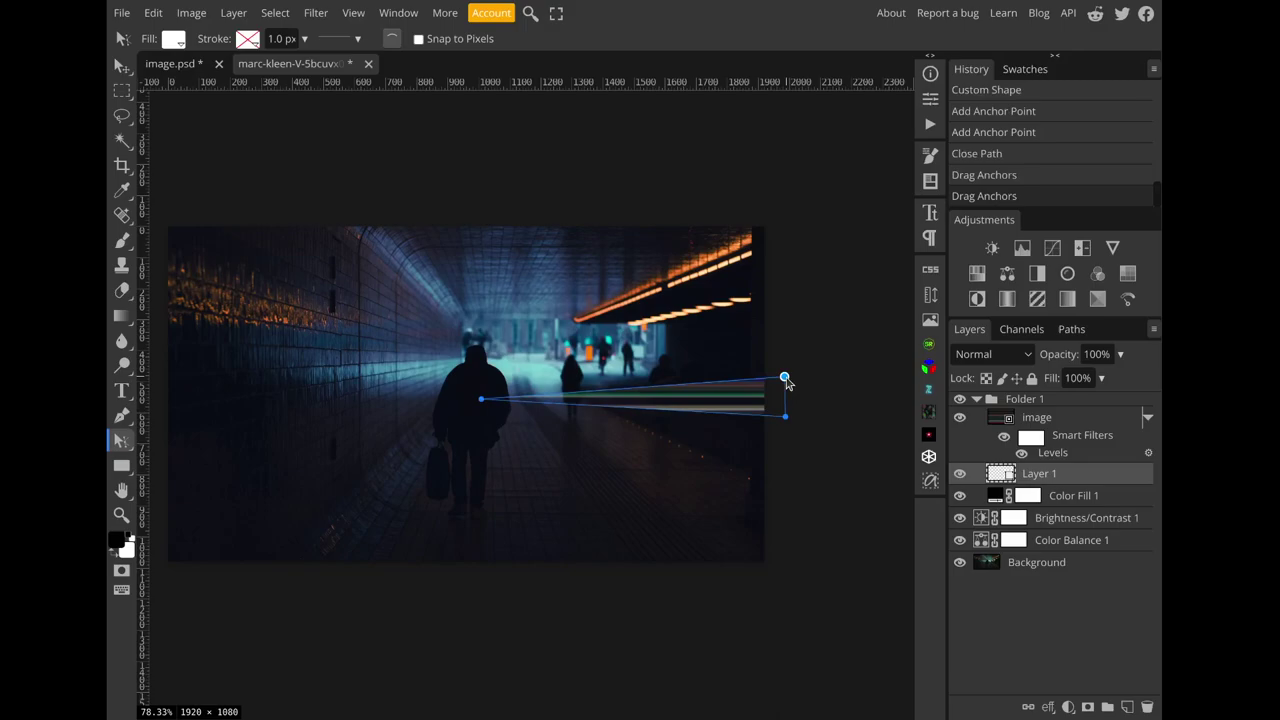
drag(785, 378, 789, 392)
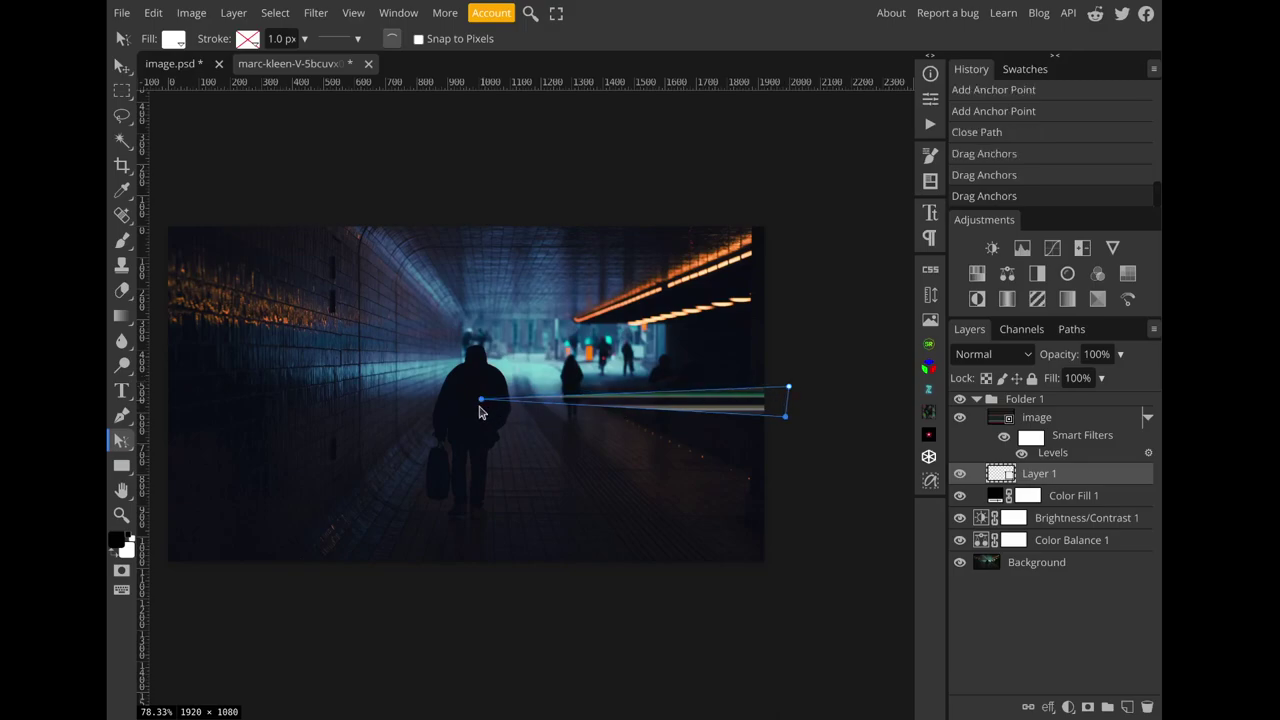
drag(482, 400, 480, 413)
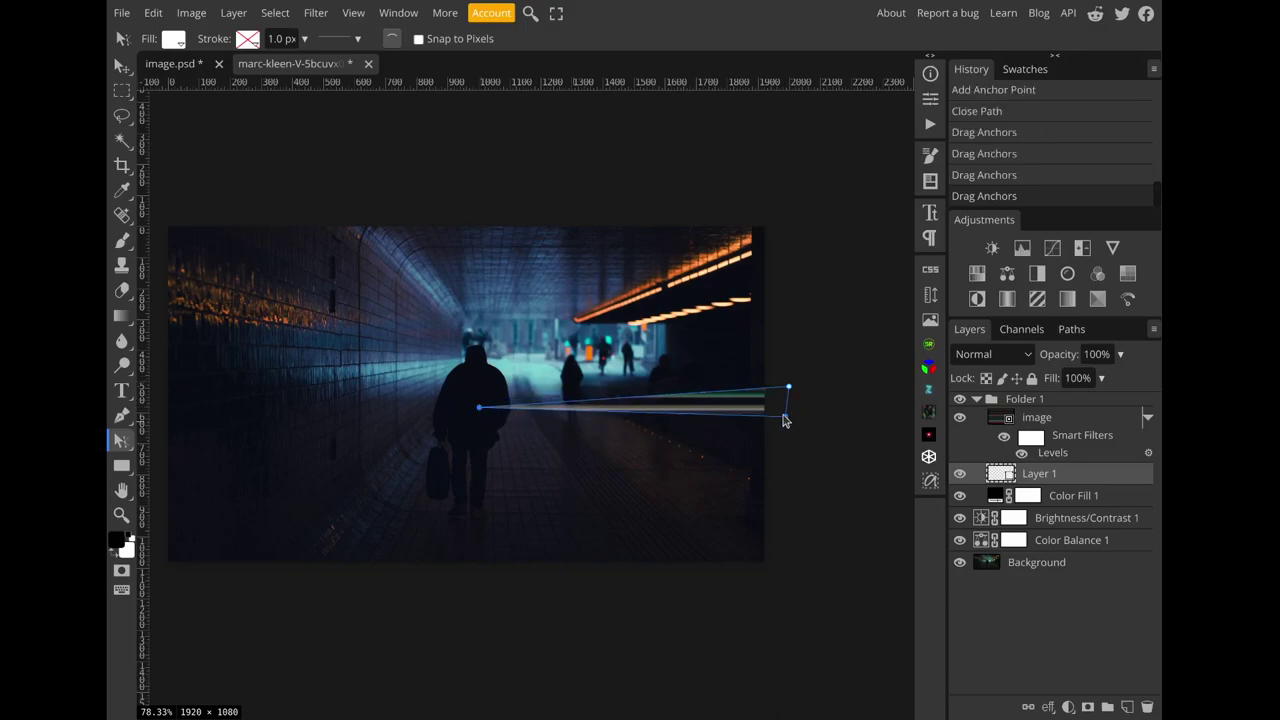
drag(786, 418, 789, 380)
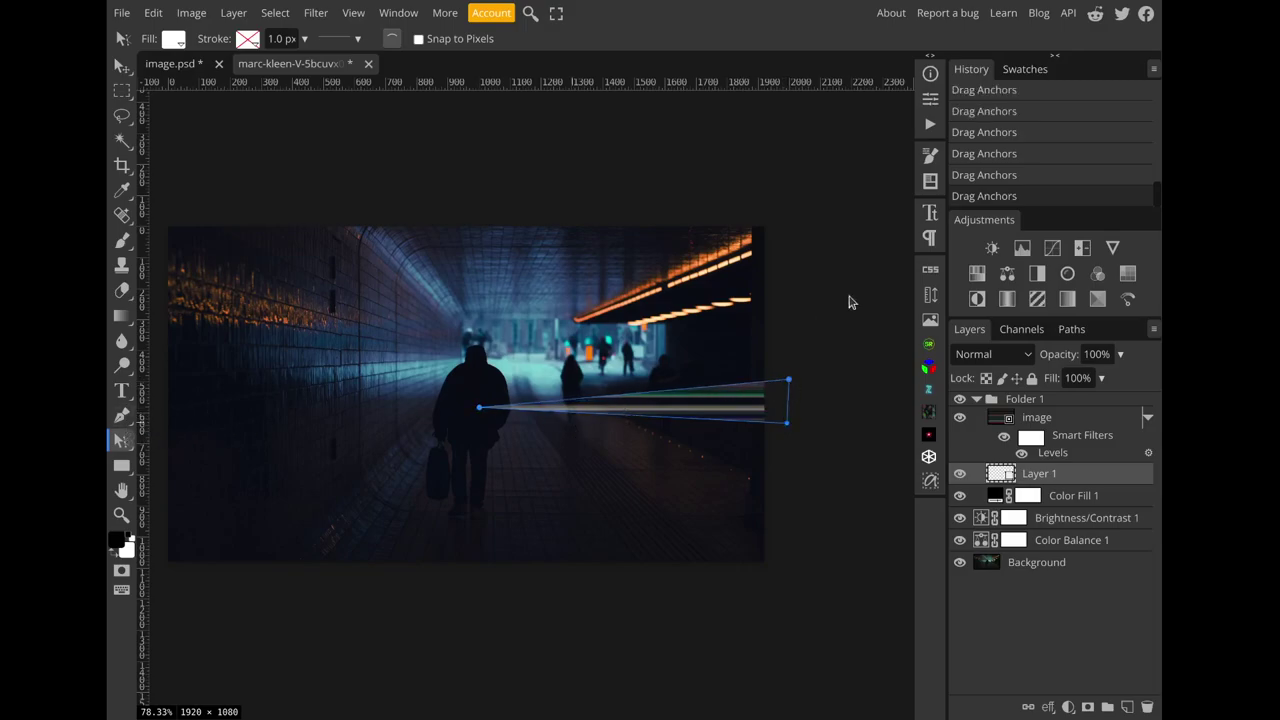
Step: Feather Layer 1's streak mask to 12 px
click(930, 102)
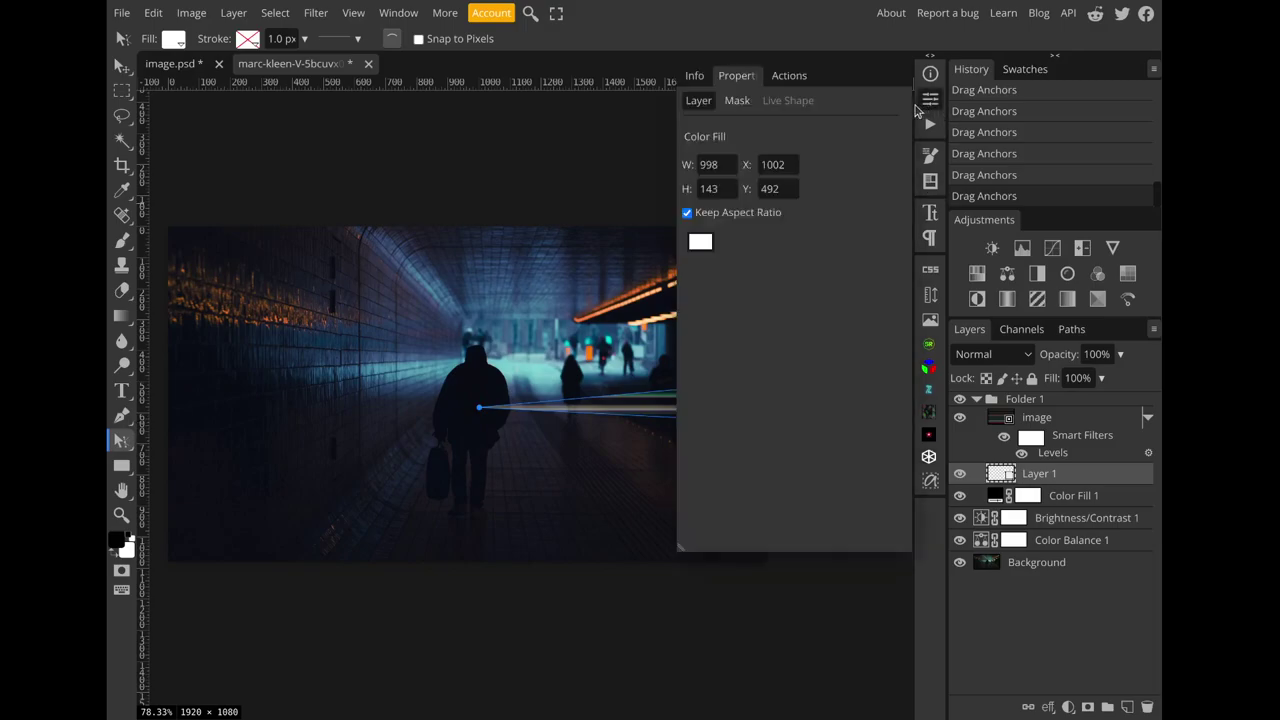
click(740, 102)
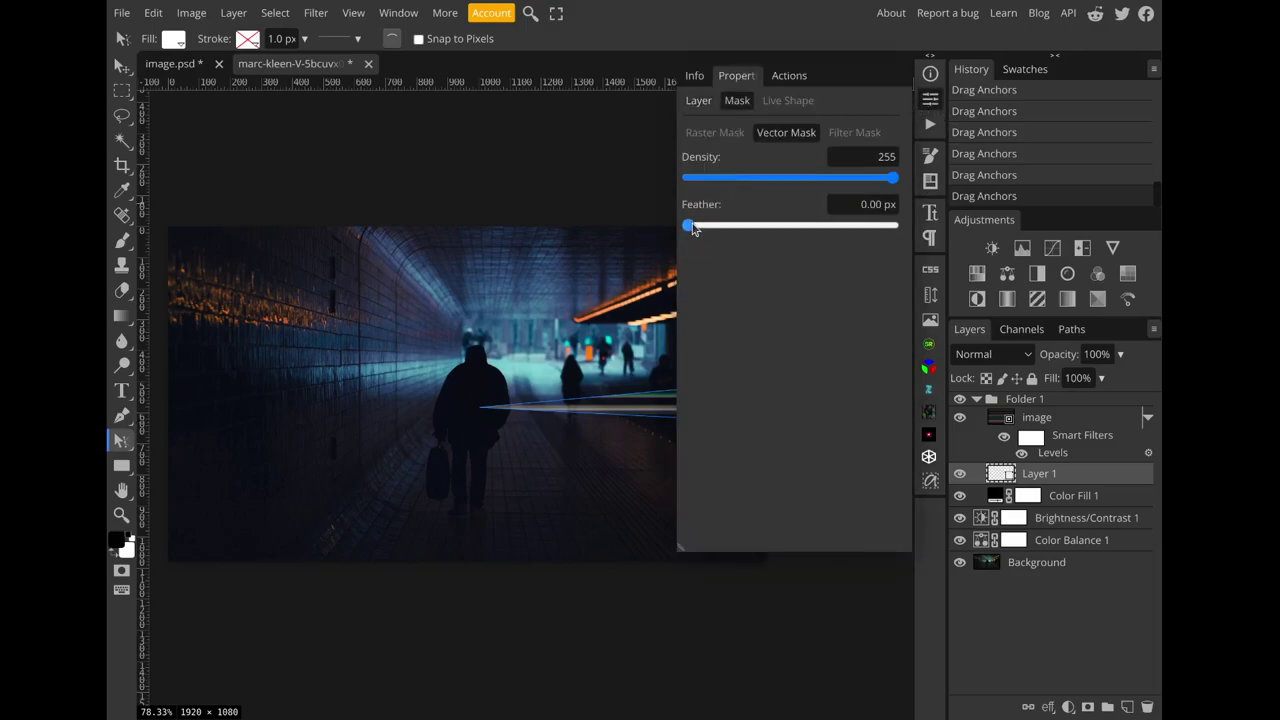
drag(689, 226, 754, 236)
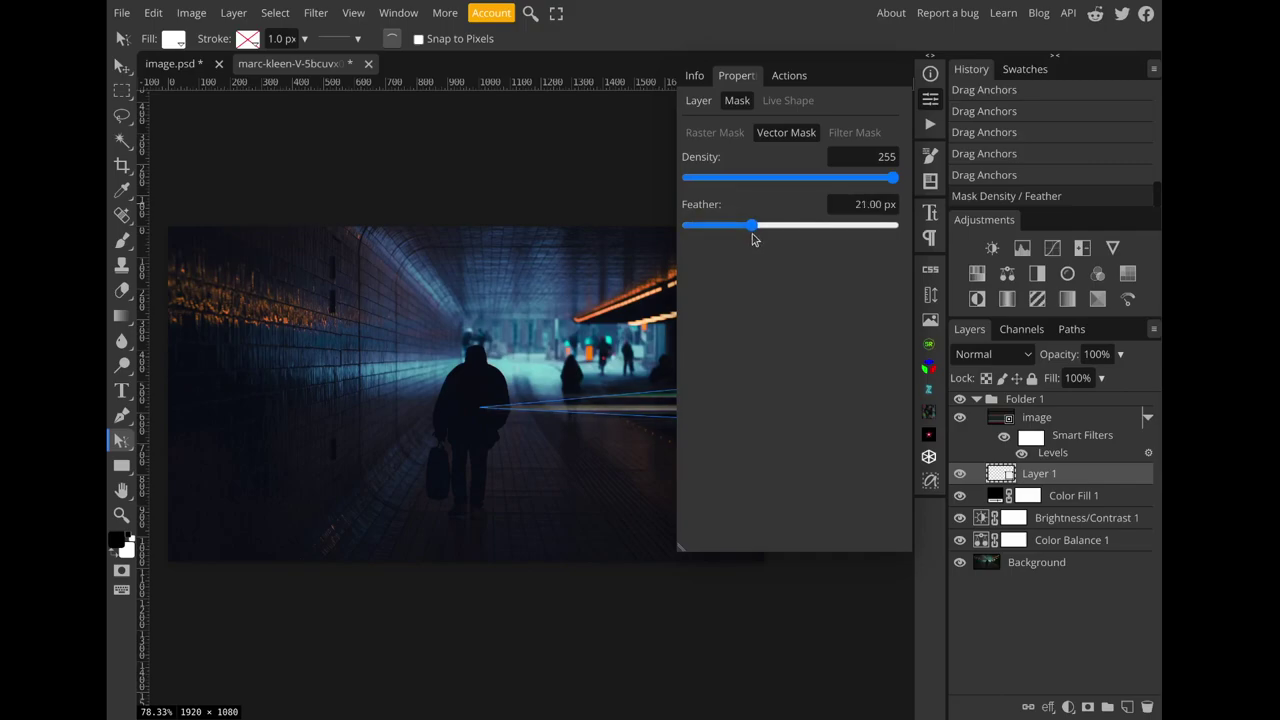
click(940, 100)
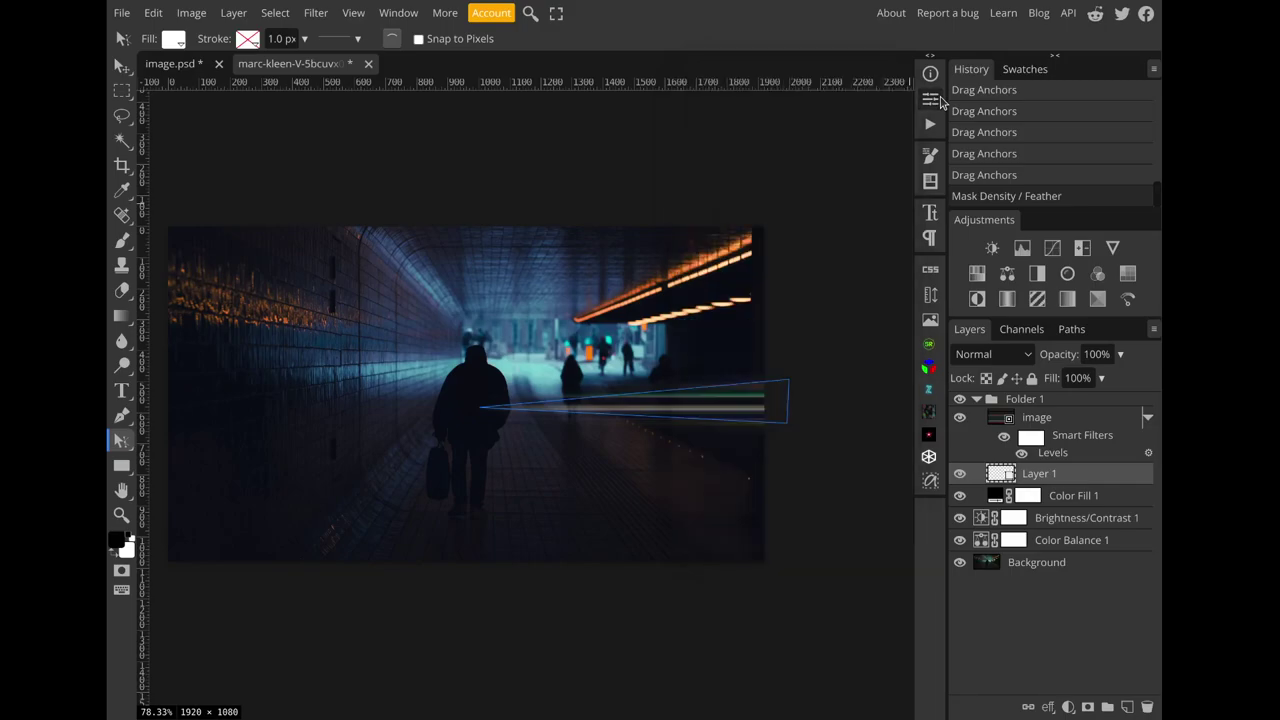
click(1027, 420)
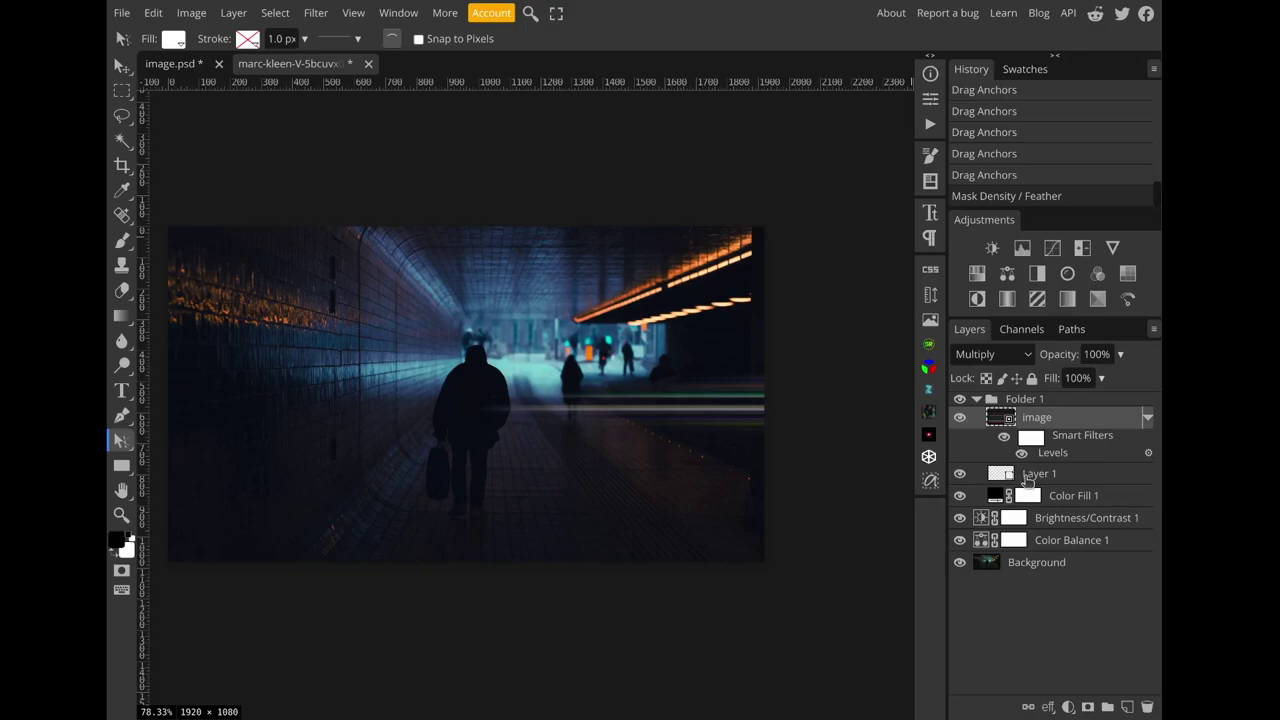
click(1027, 476)
click(930, 99)
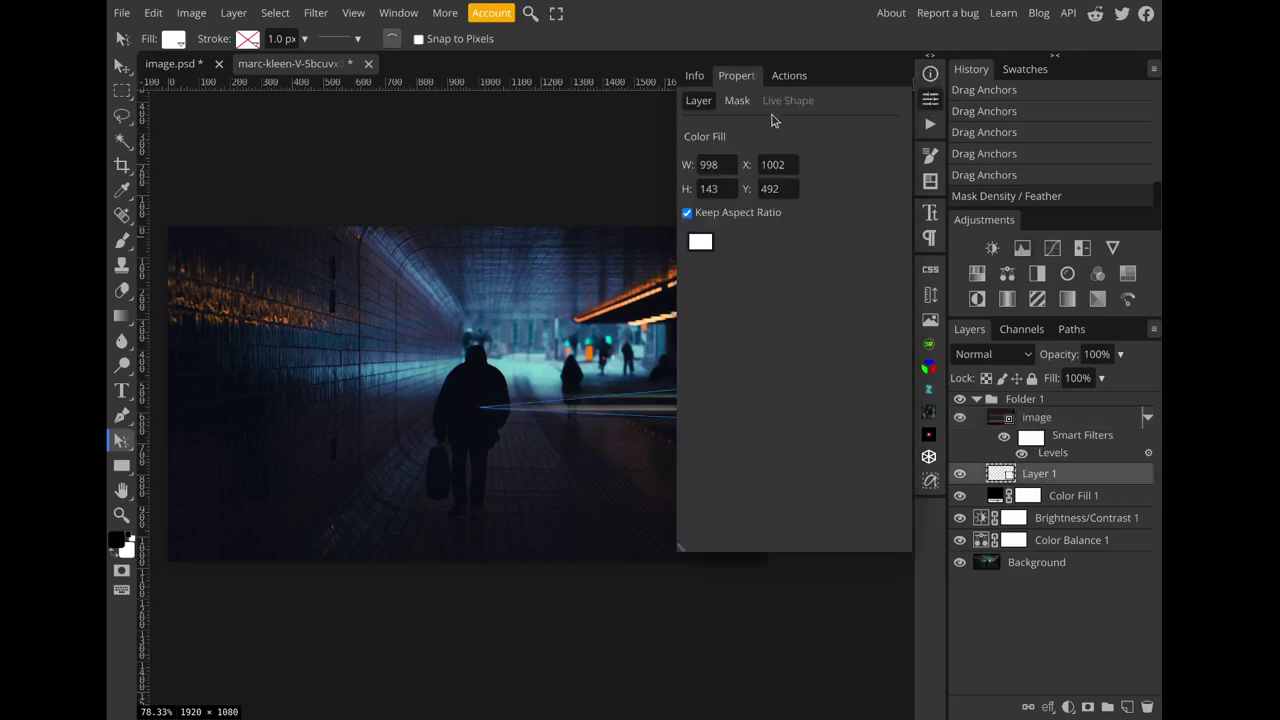
click(745, 102)
drag(757, 225, 738, 229)
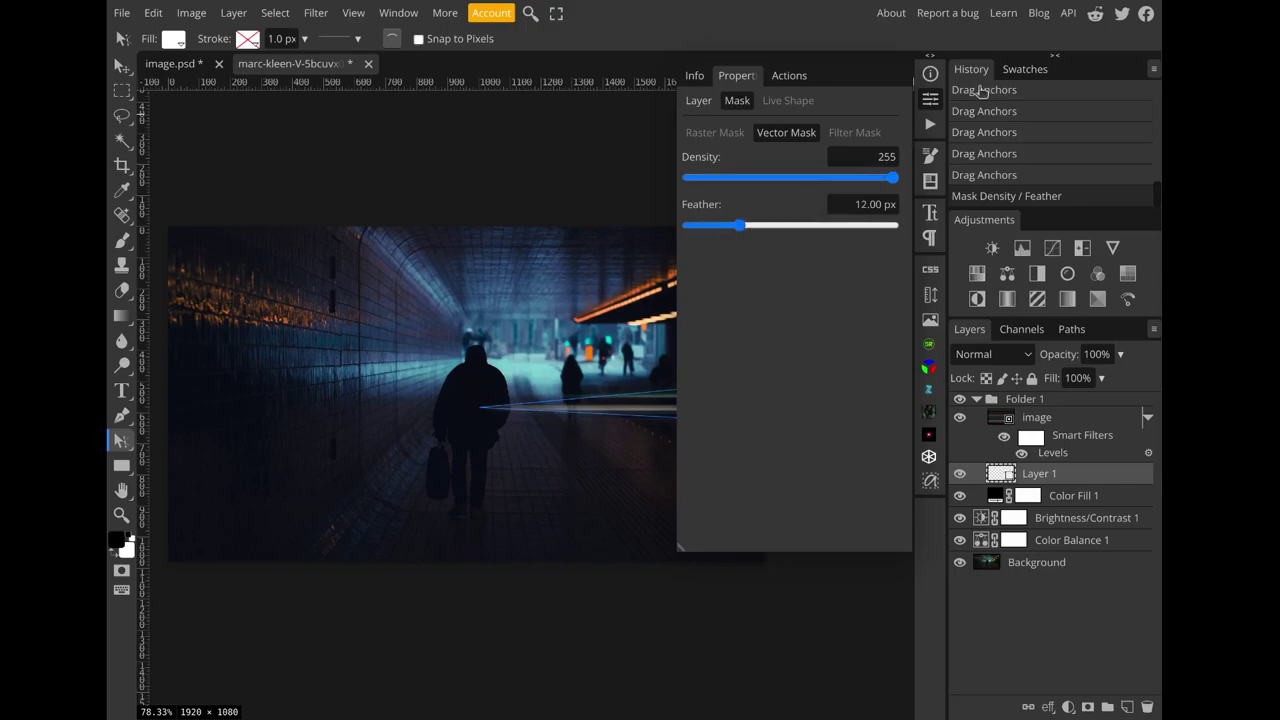
click(930, 99)
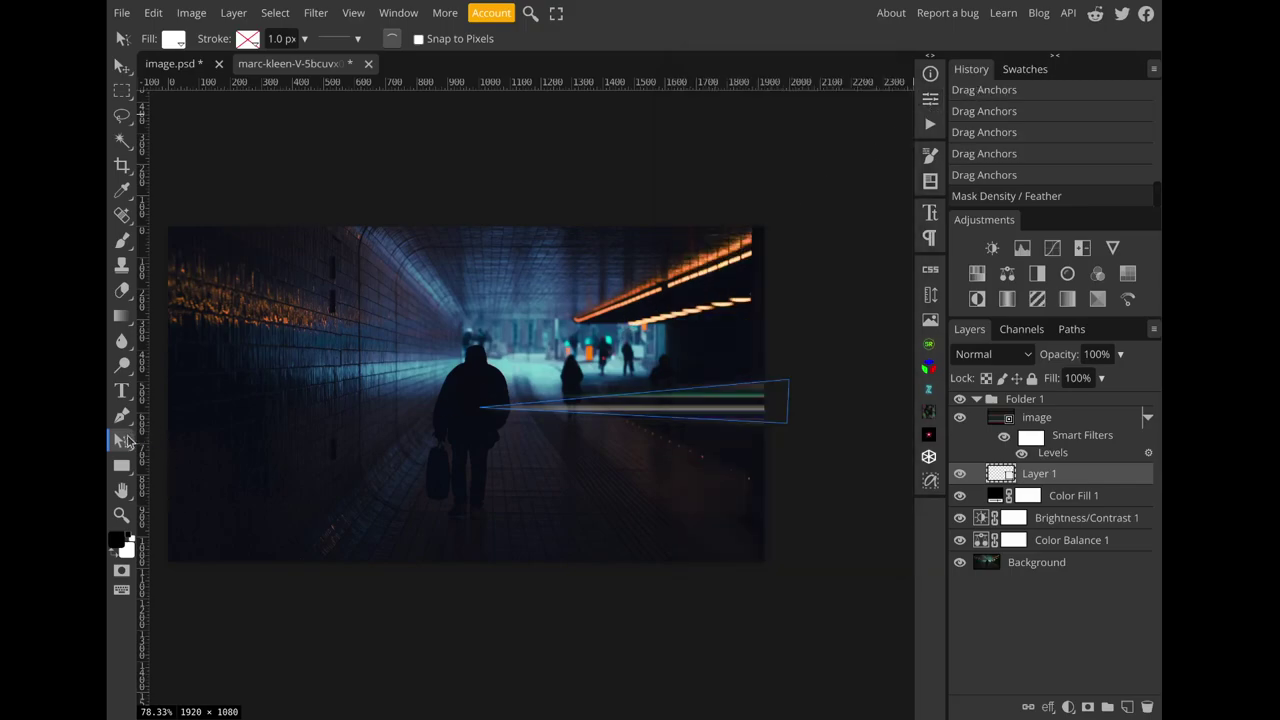
Step: Fine-tune the streak anchors, nudging the tip left and the bottom-right corner up
right_click(125, 440)
click(167, 465)
drag(474, 405, 471, 410)
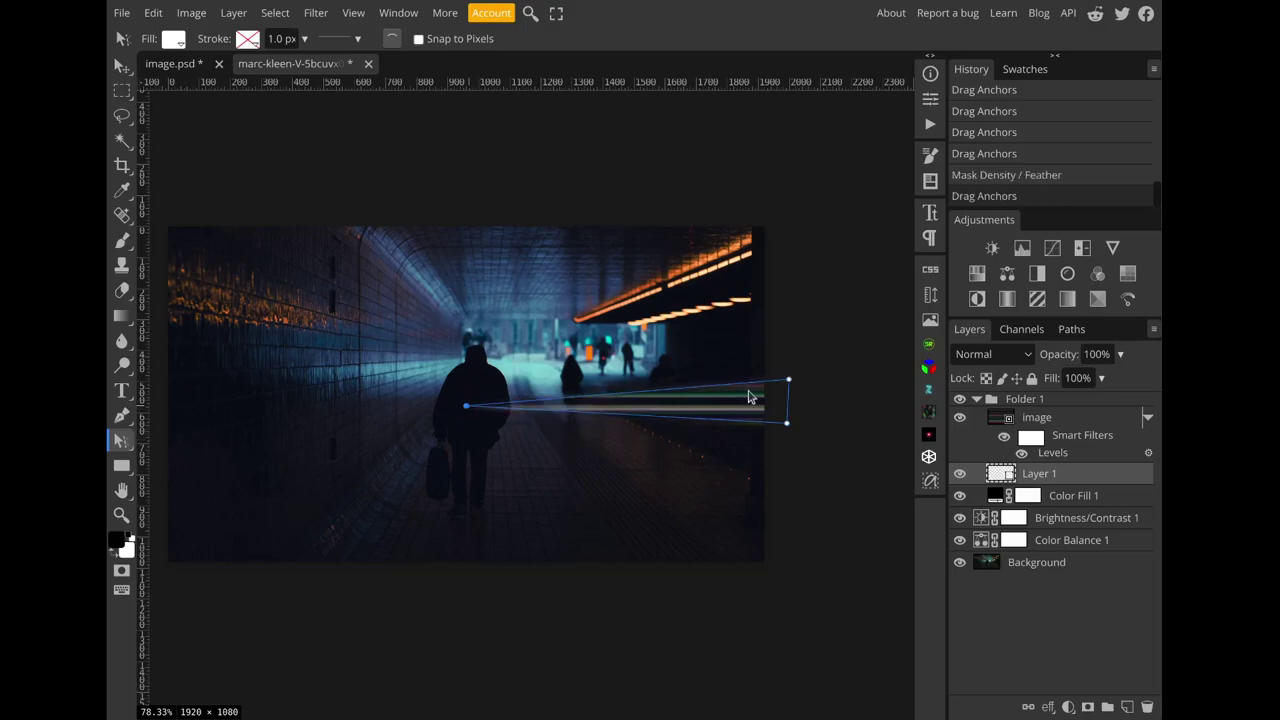
drag(787, 426, 785, 388)
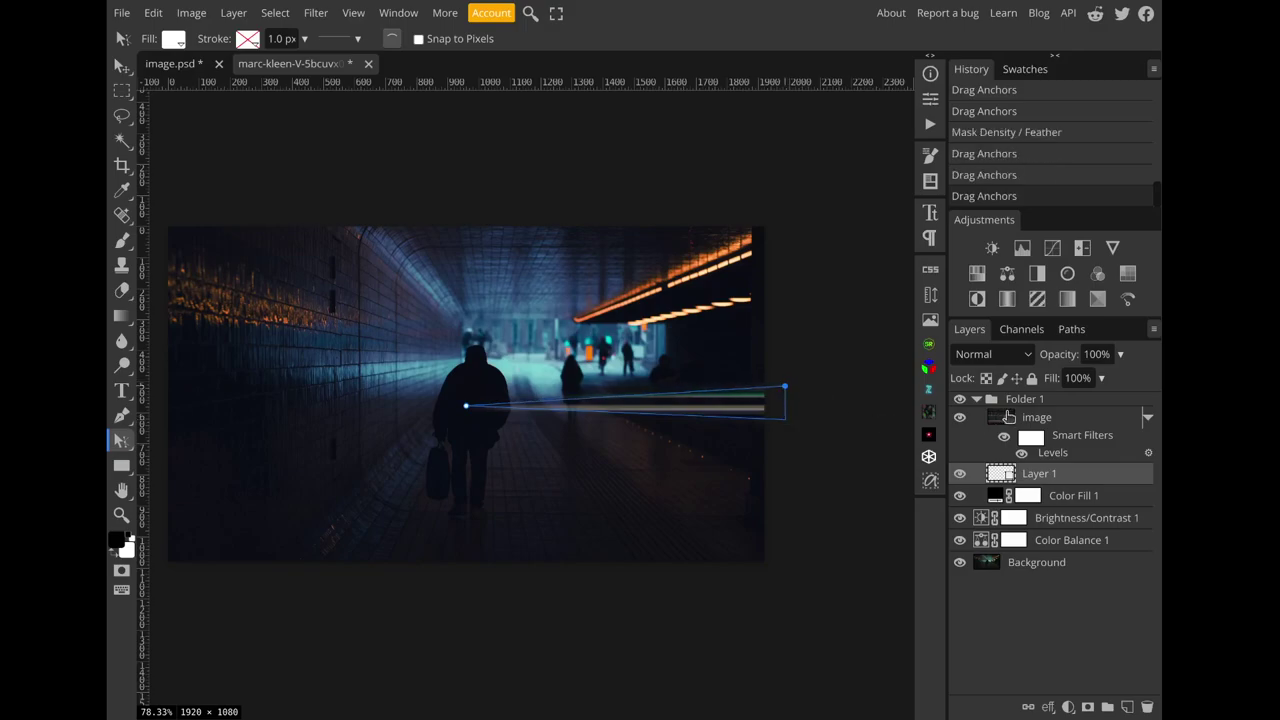
click(1007, 417)
drag(654, 470, 720, 465)
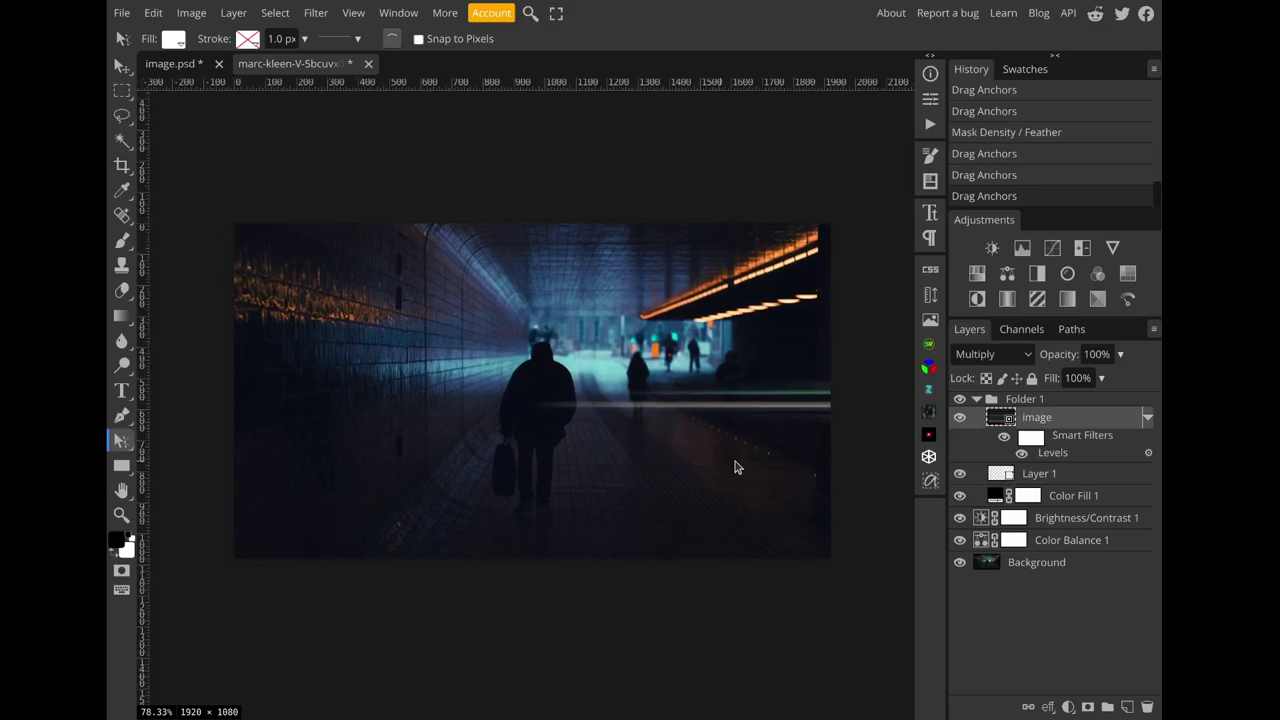
click(1013, 476)
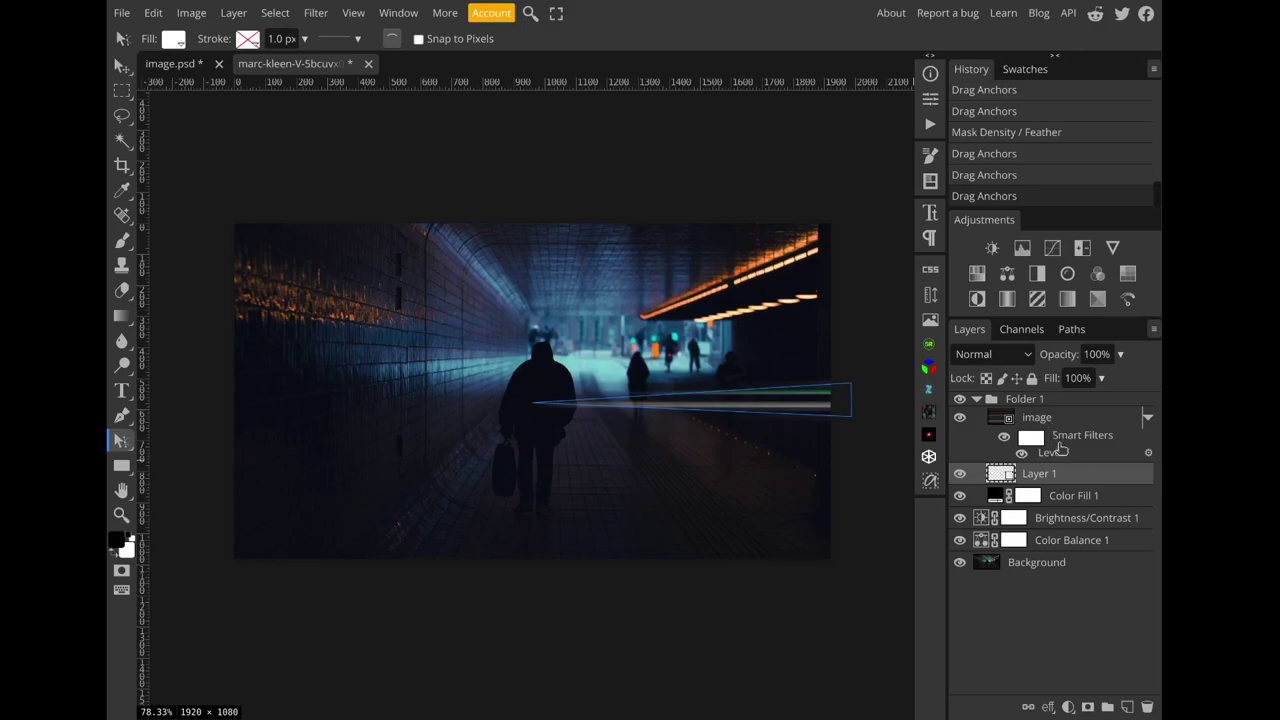
Step: On new Layer 2, draw a closed three-point triangular wedge from the left edge toward the centre
click(1127, 707)
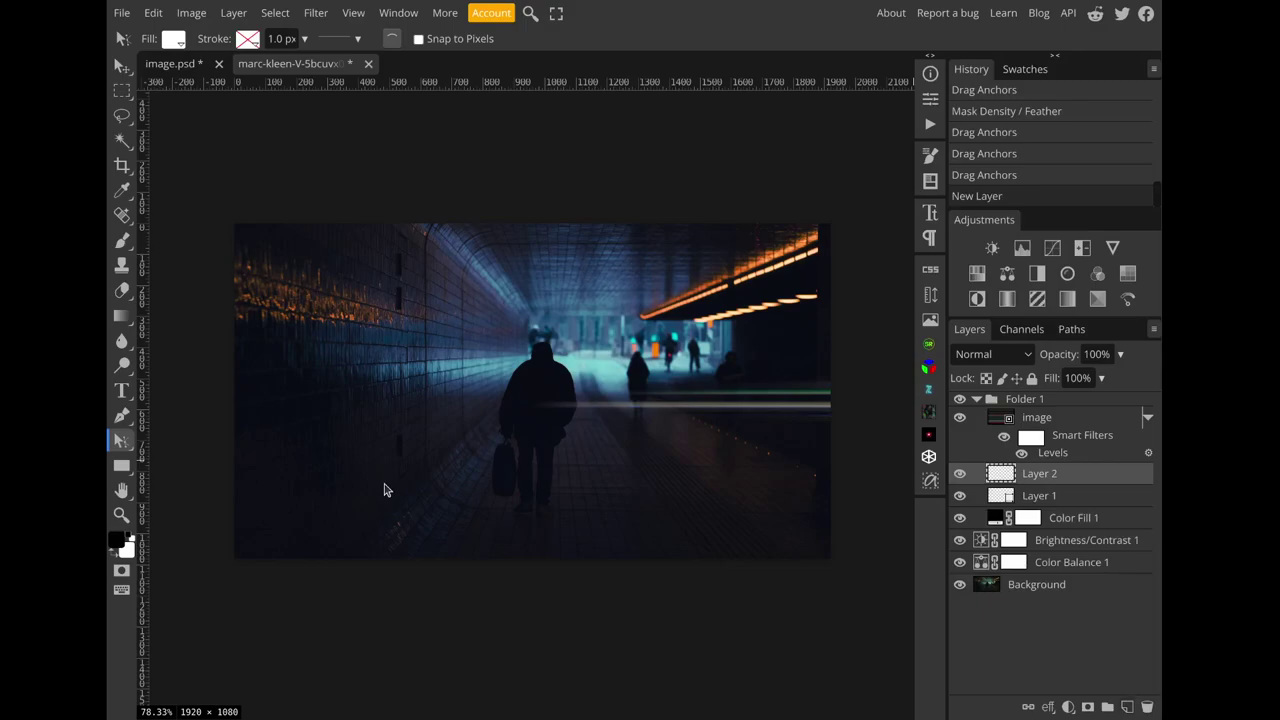
click(121, 416)
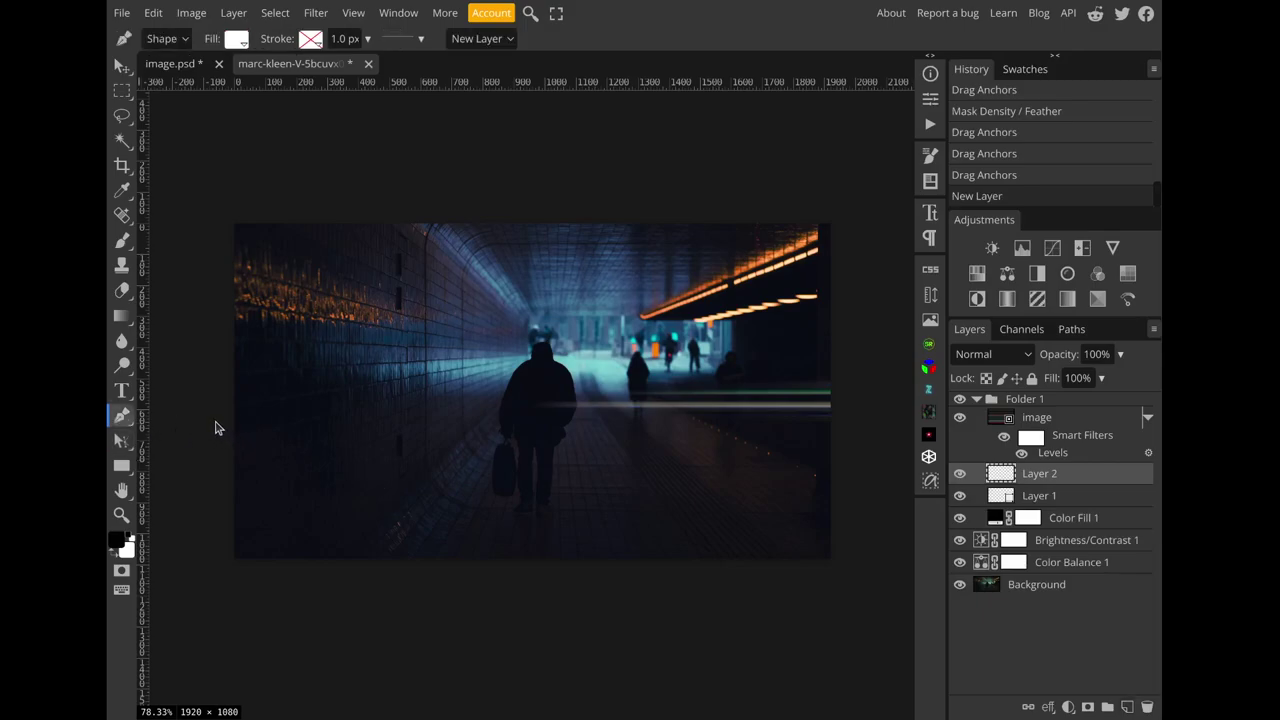
click(205, 420)
click(337, 442)
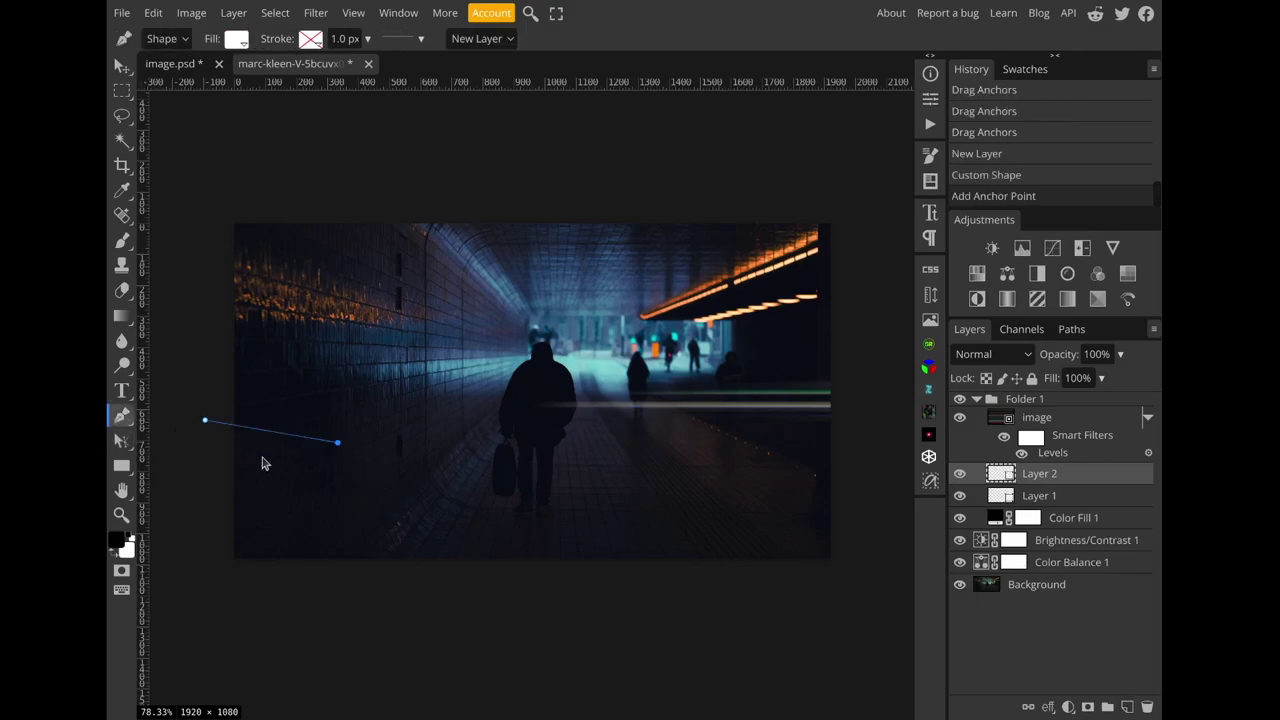
click(199, 462)
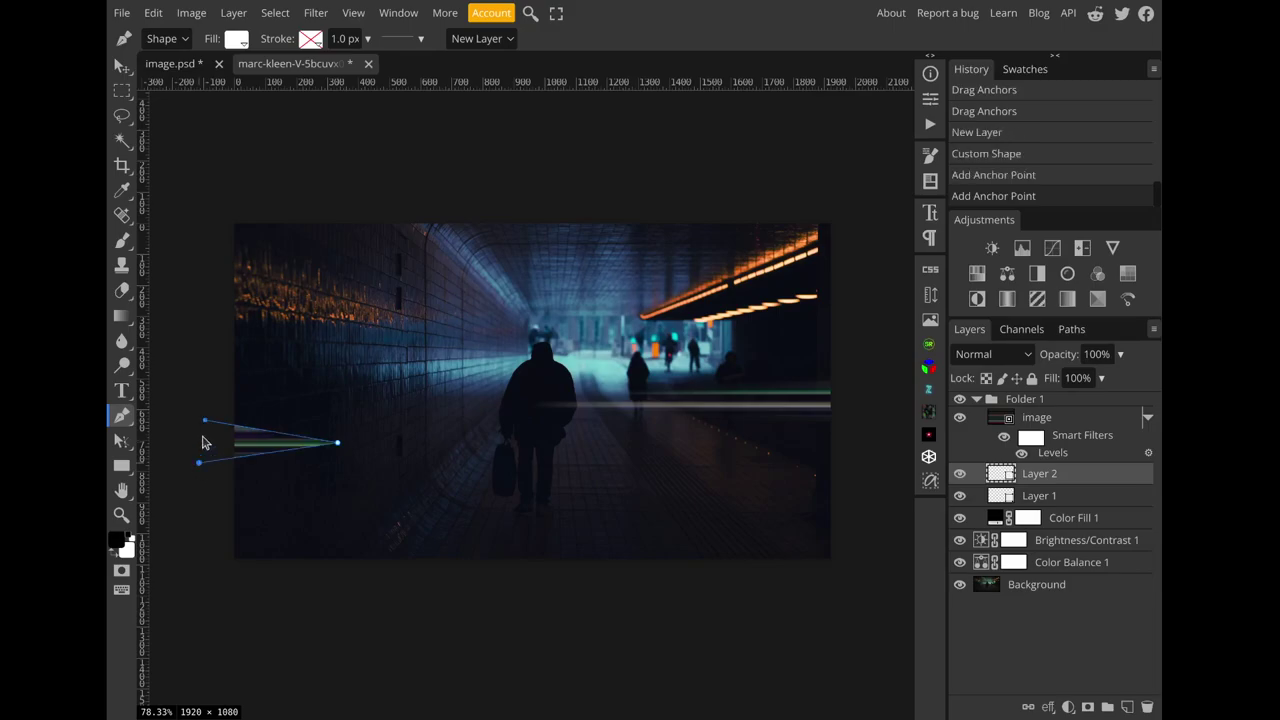
click(205, 420)
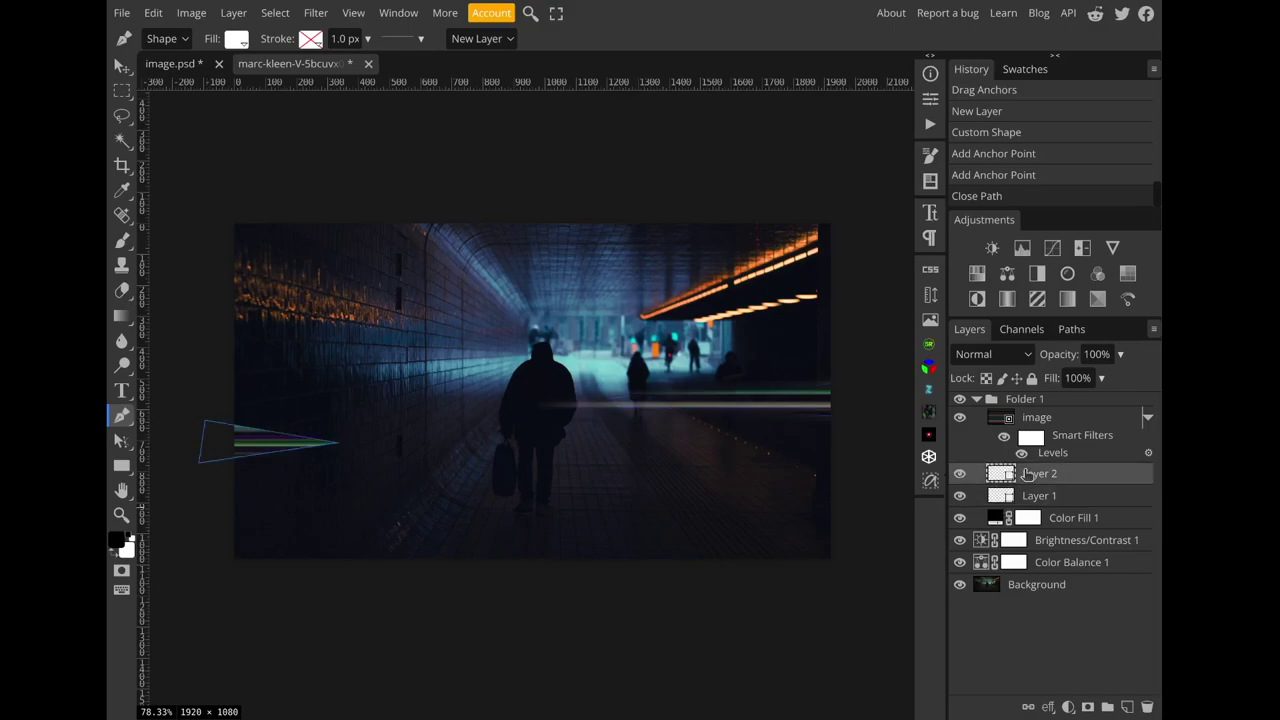
click(930, 98)
Step: Feather the new streak's mask edges and preview the result on the image layer
click(746, 108)
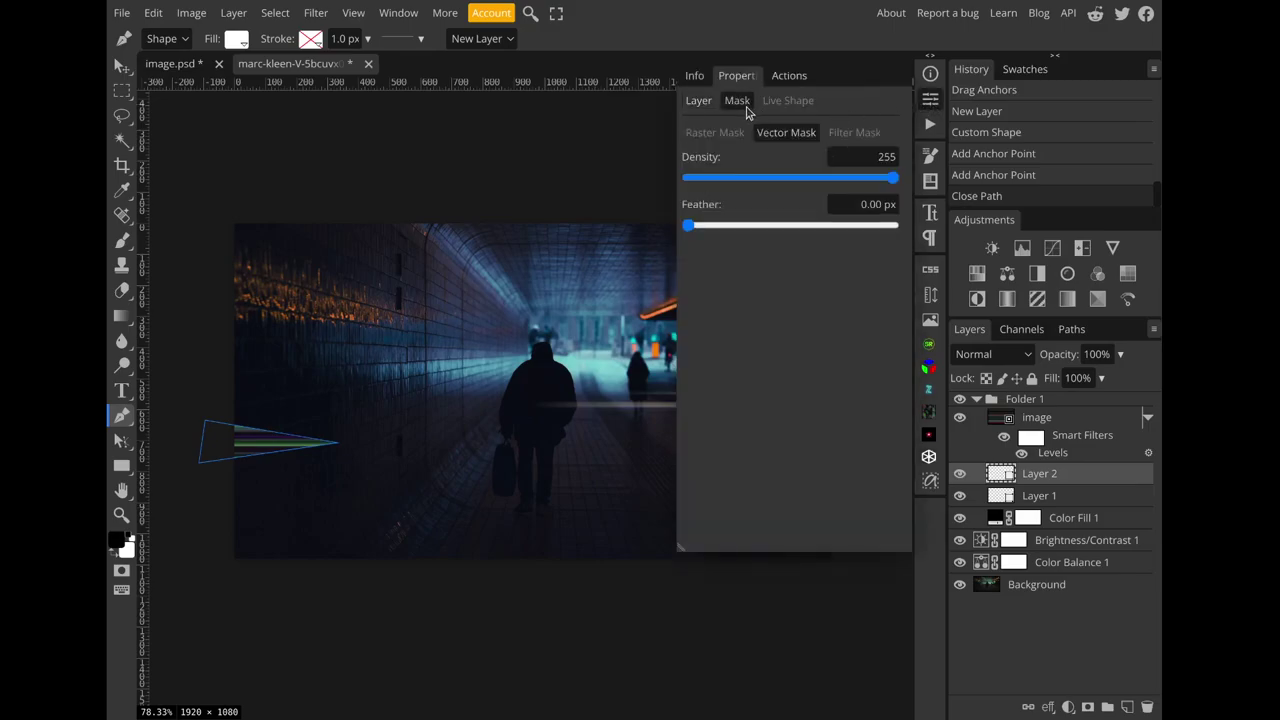
drag(697, 229, 740, 234)
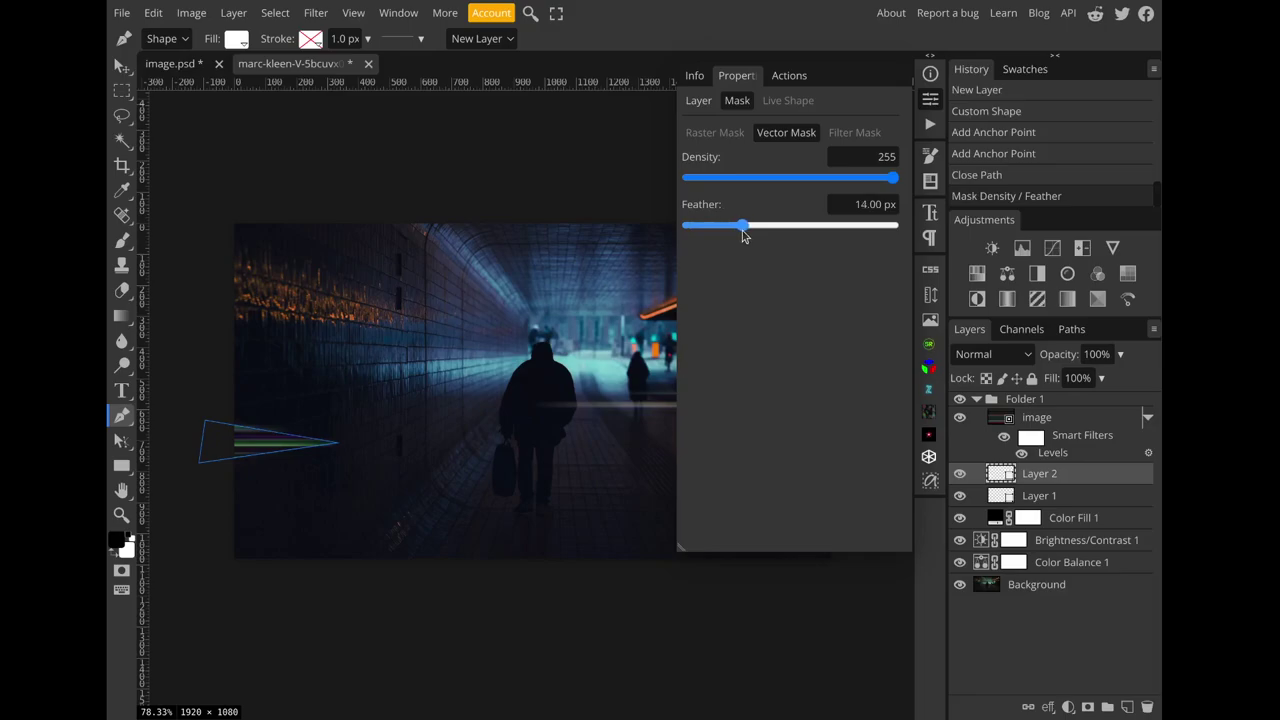
click(1033, 417)
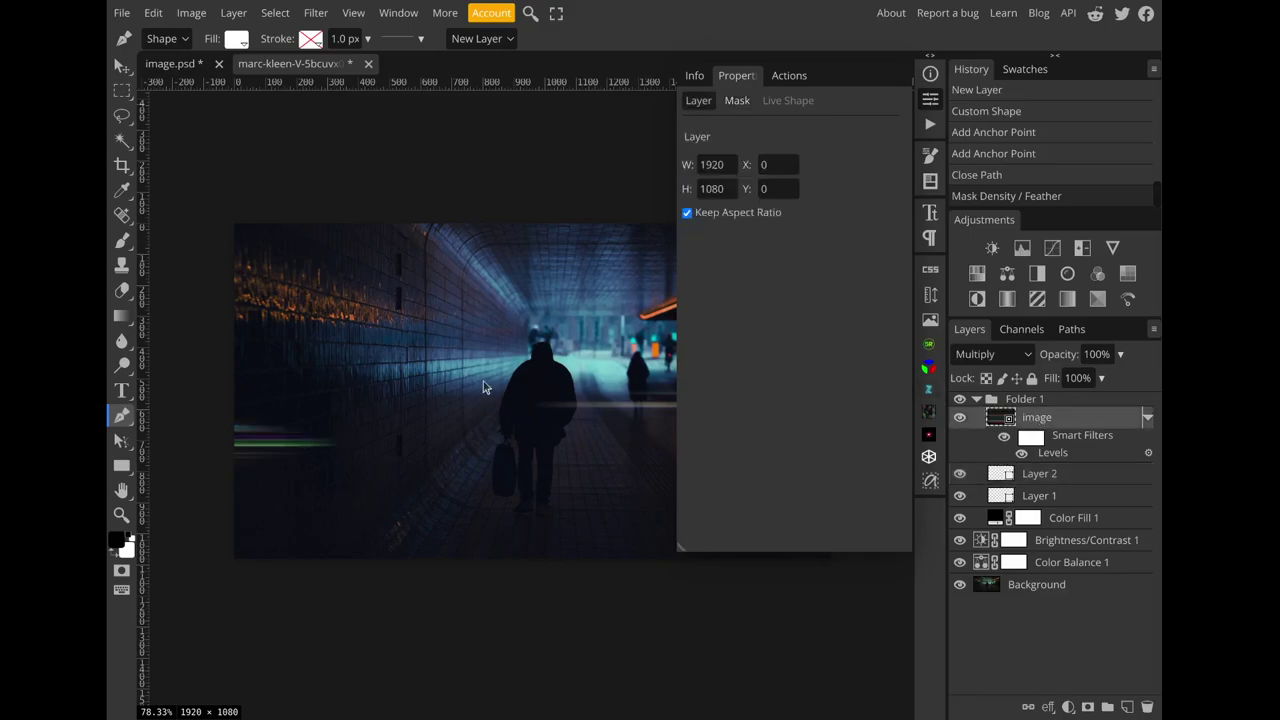
Step: Drag the second left-edge wedge's tip toward the centre, widening it to 632 px
right_click(121, 441)
click(176, 464)
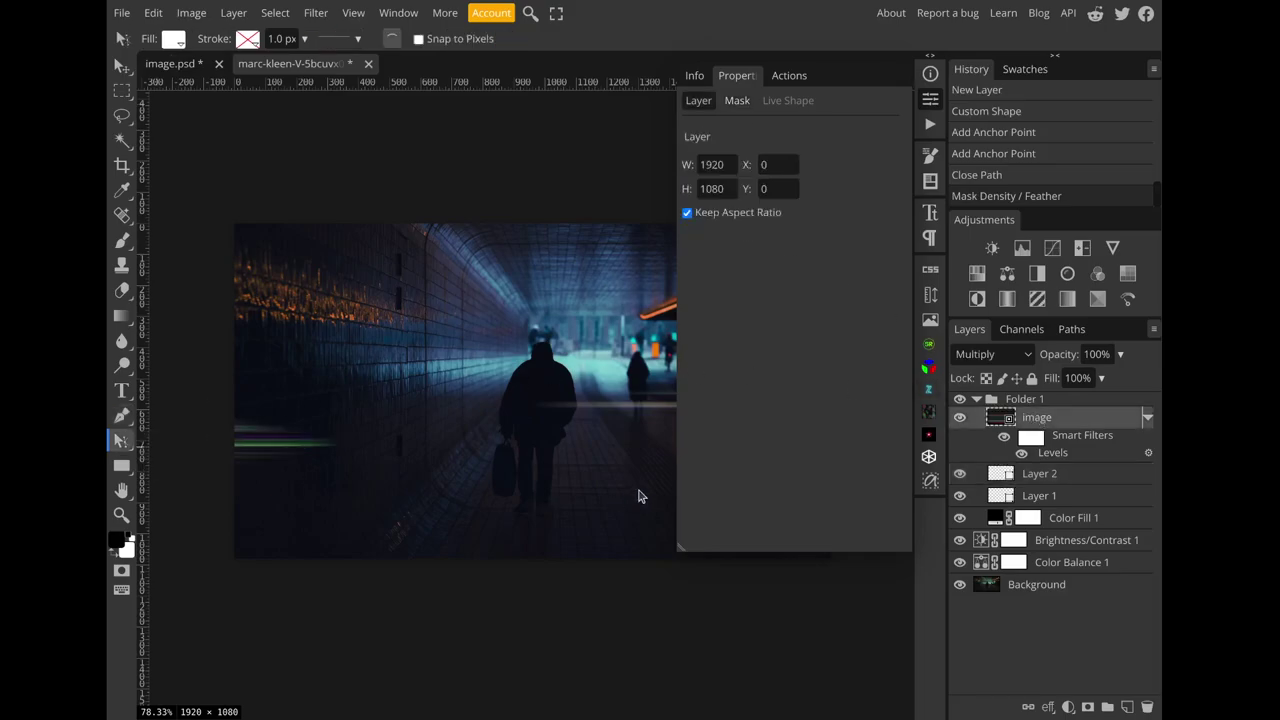
click(1002, 474)
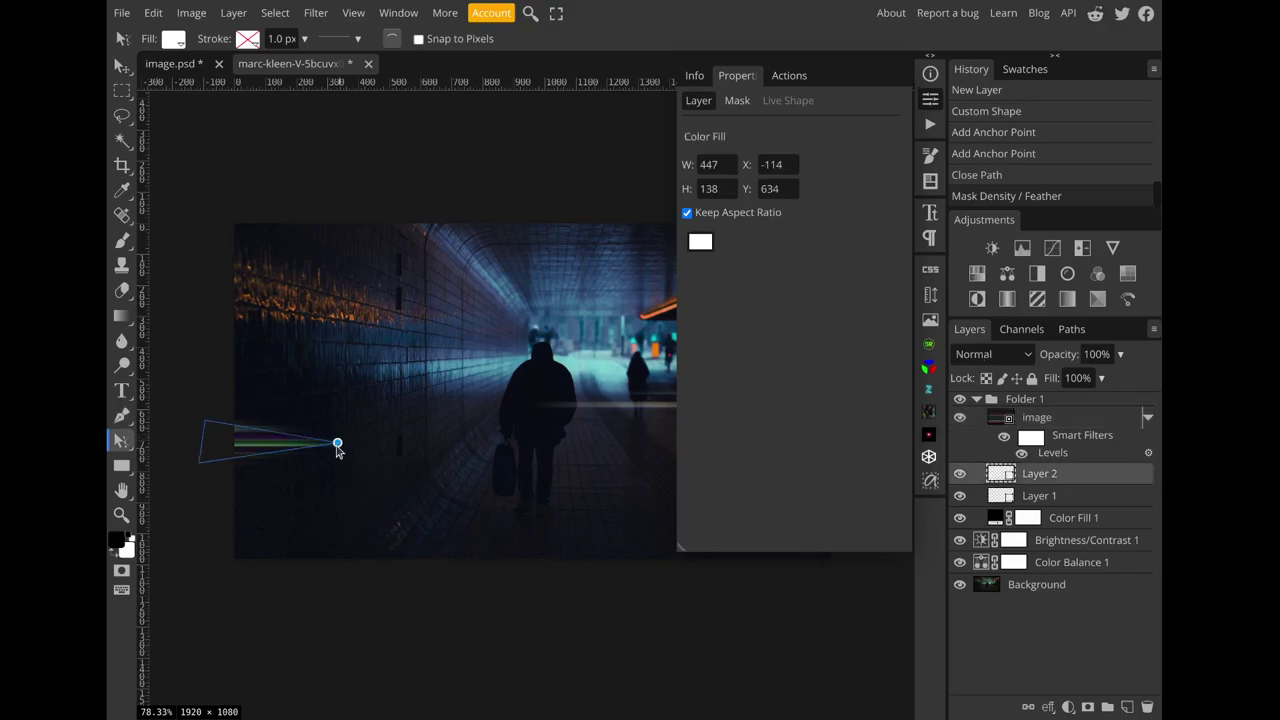
drag(338, 447, 395, 436)
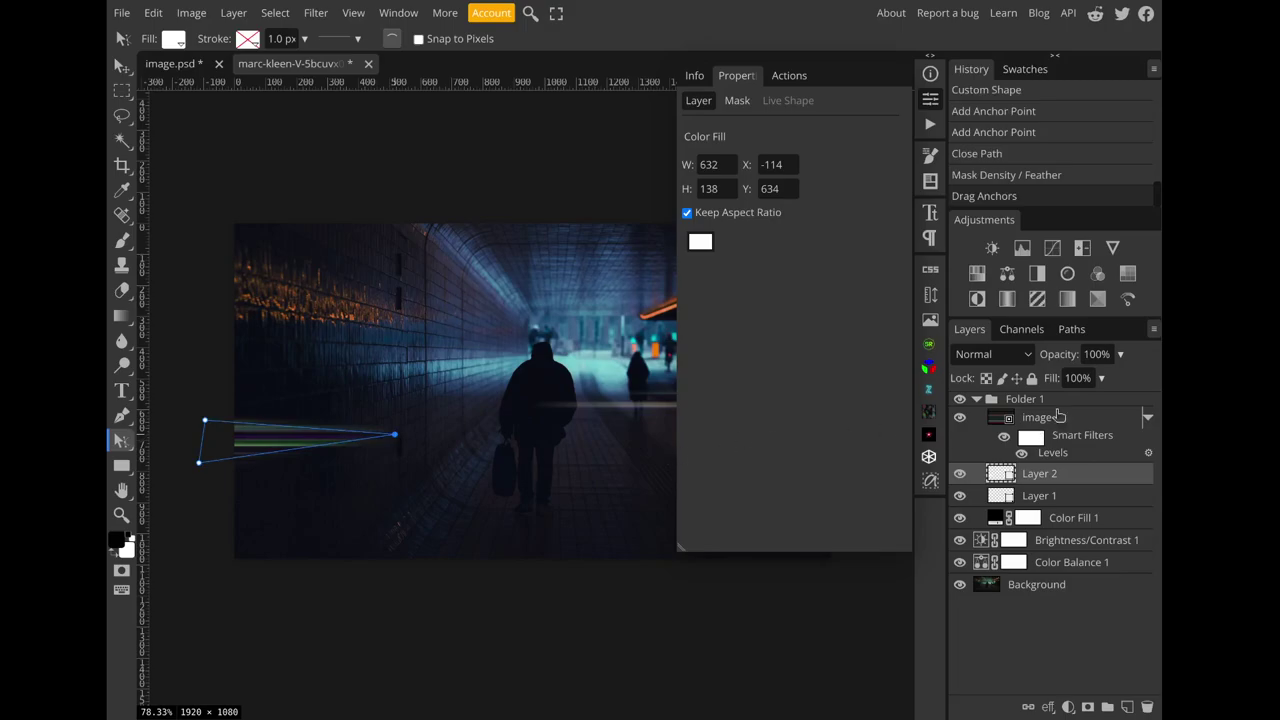
click(926, 101)
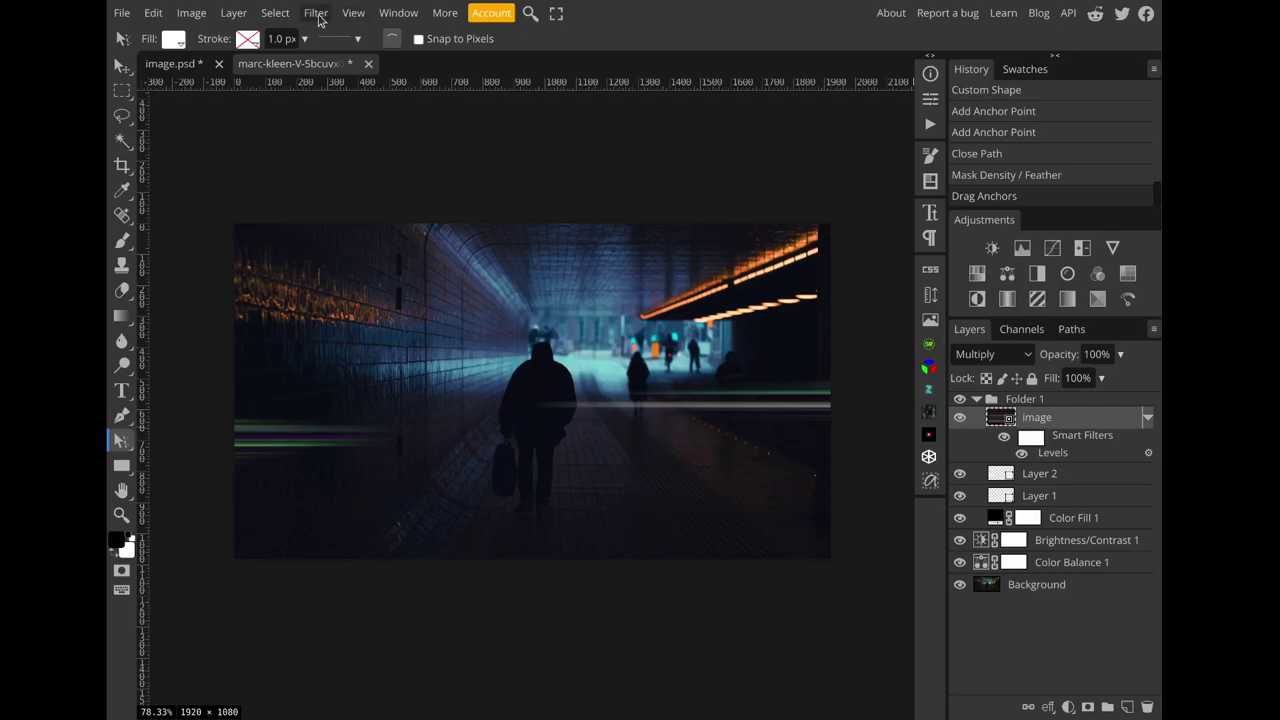
Step: Apply an Offset filter of 144 px horizontal and 277 px vertical with Wrap Around
click(315, 13)
mouse_move(374, 366)
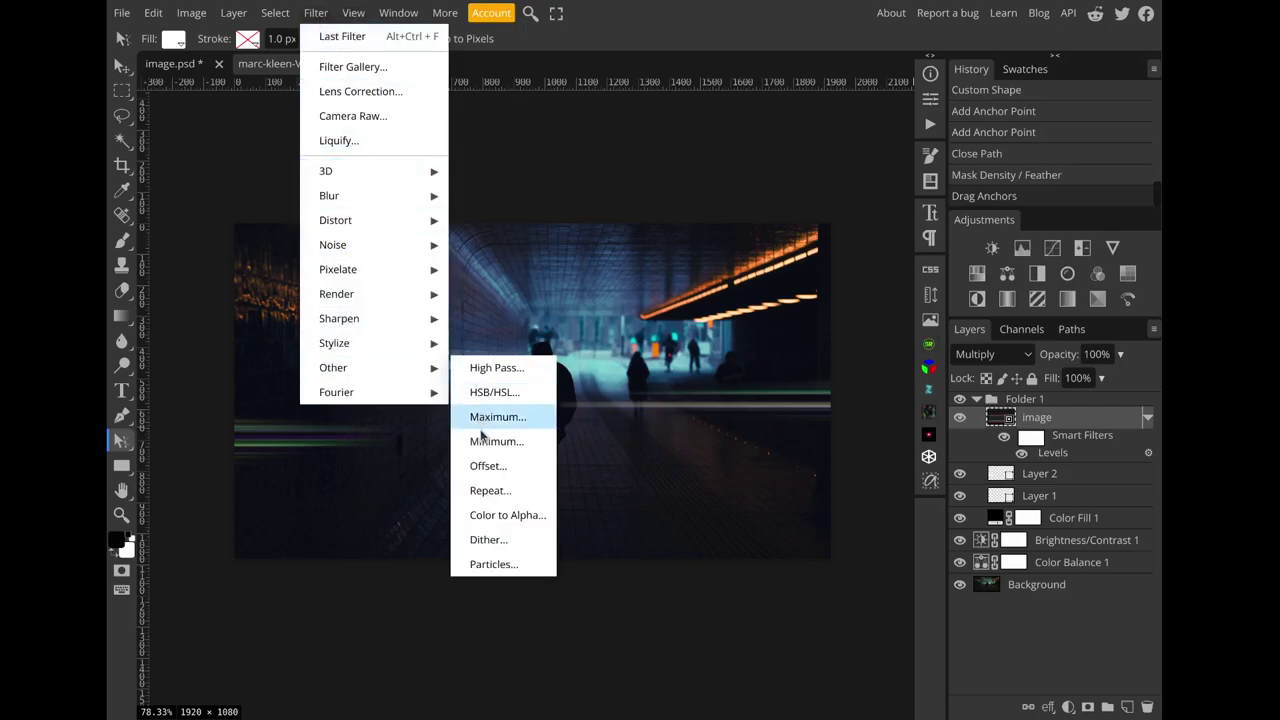
click(487, 465)
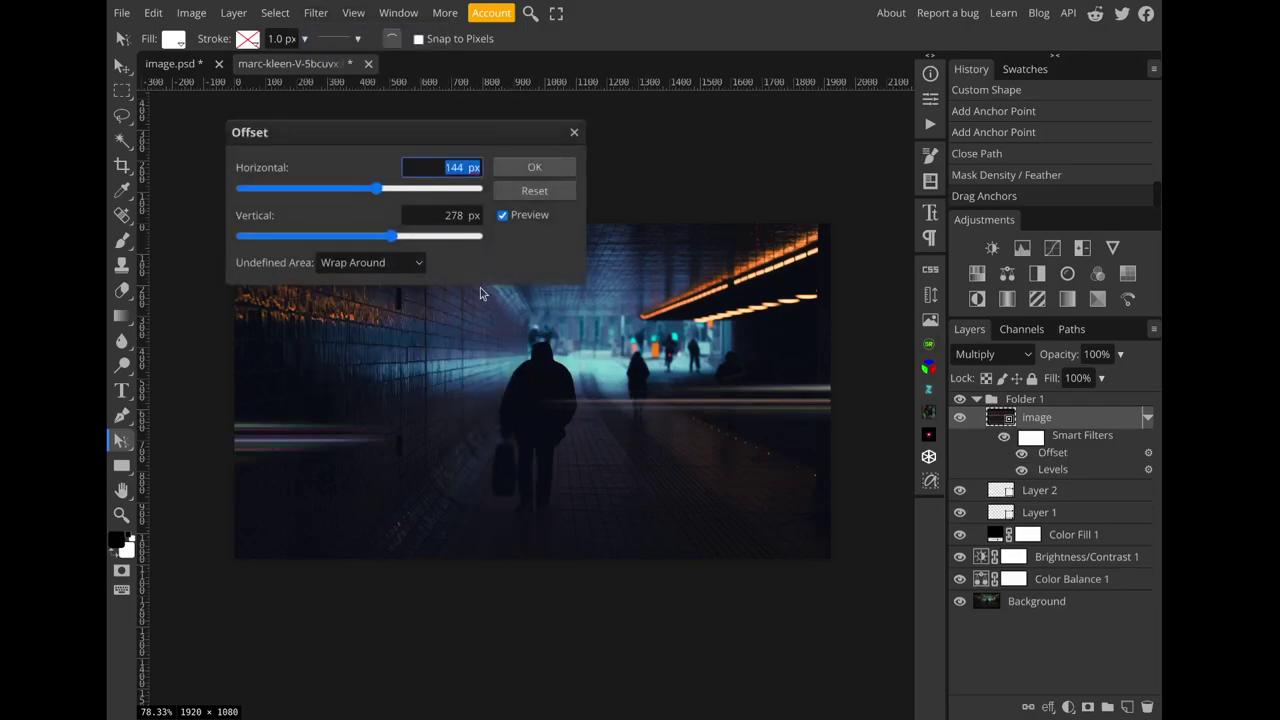
mouse_move(392, 241)
mouse_down()
mouse_move(435, 254)
mouse_move(391, 252)
mouse_up()
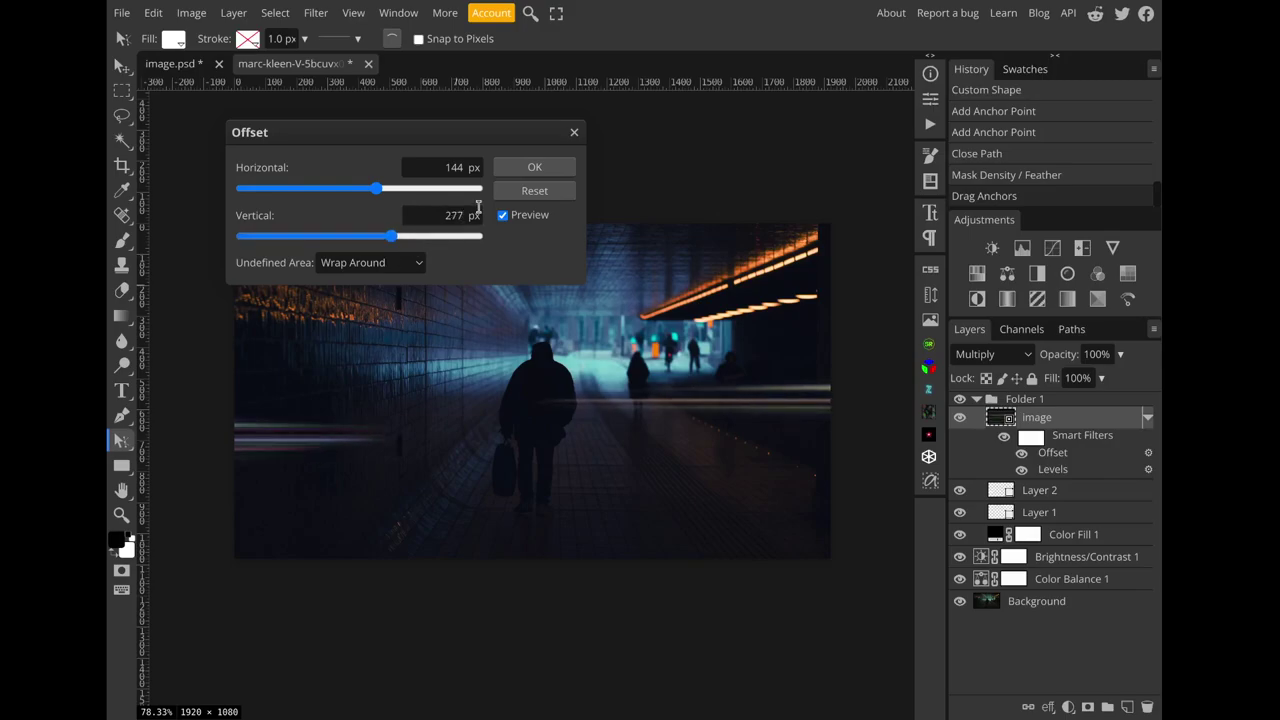
click(532, 168)
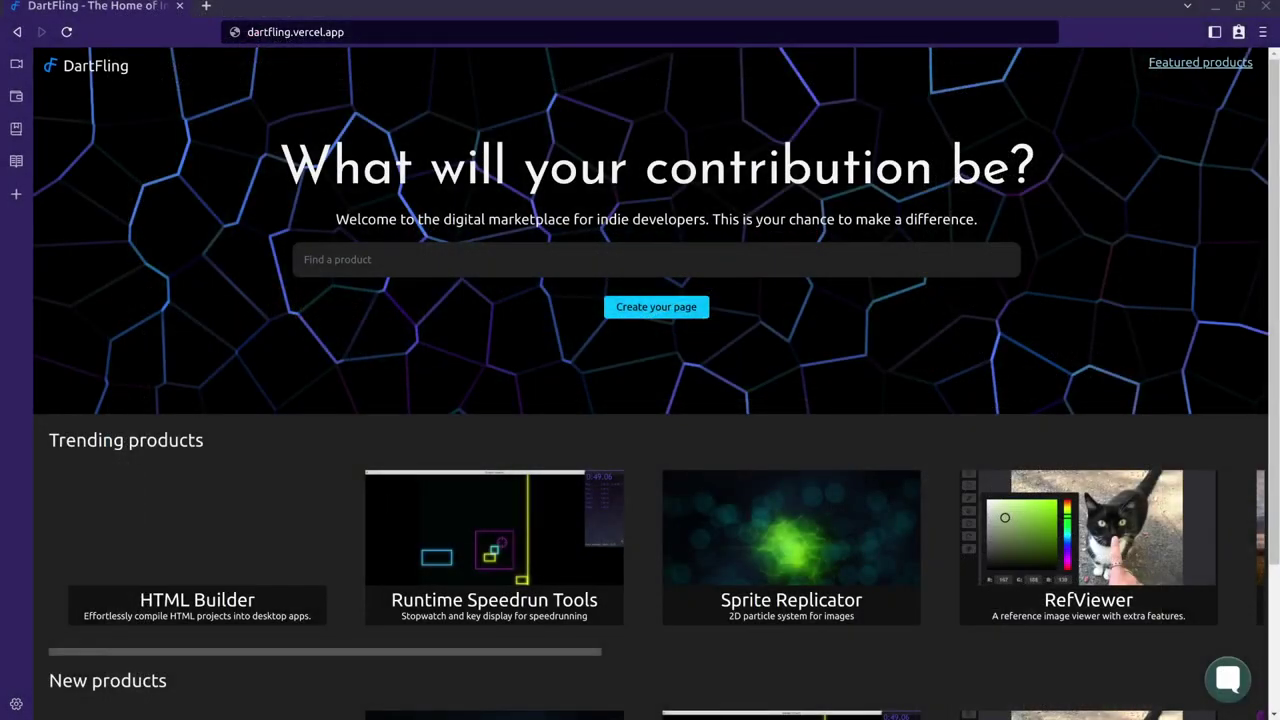
click(424, 35)
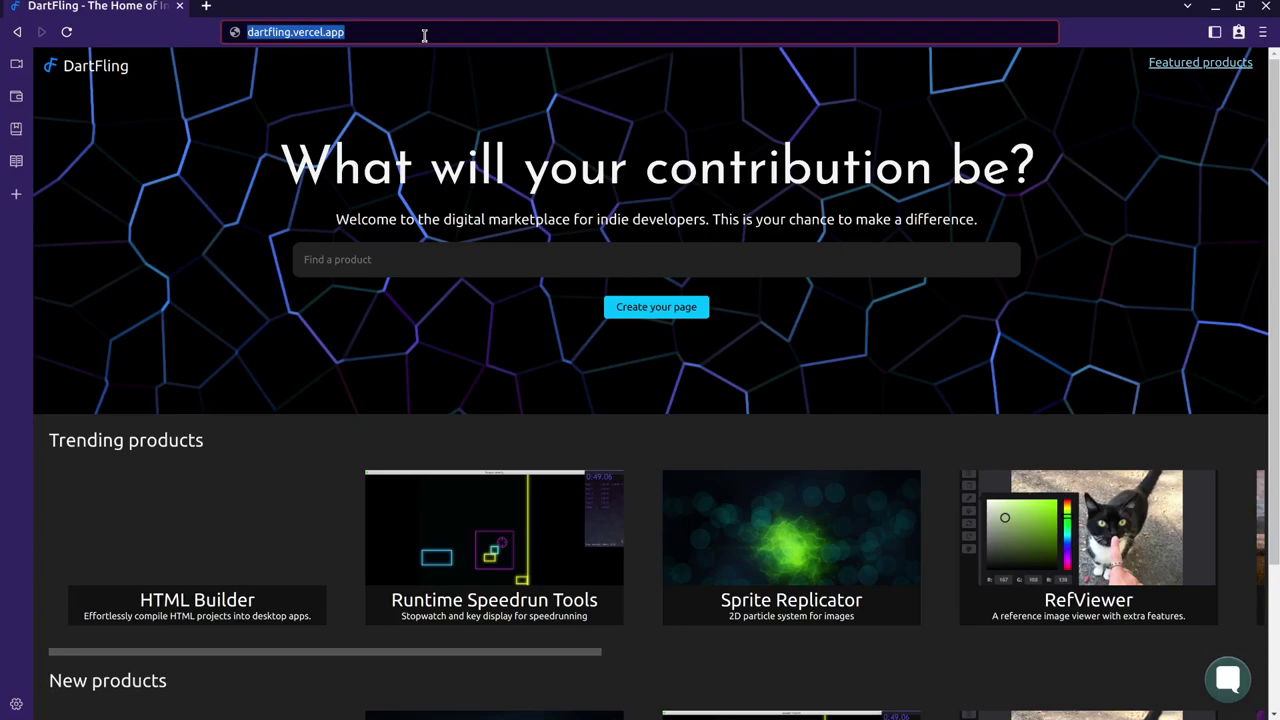
text(https://)
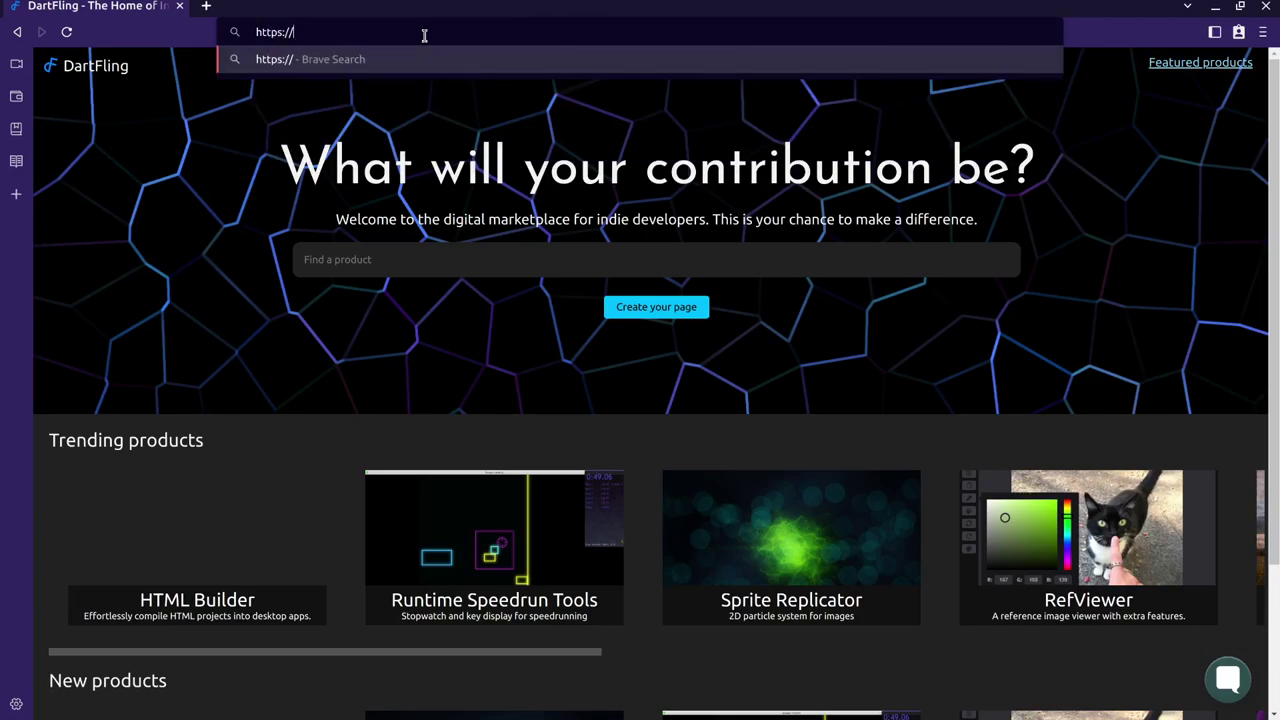
text(en.)
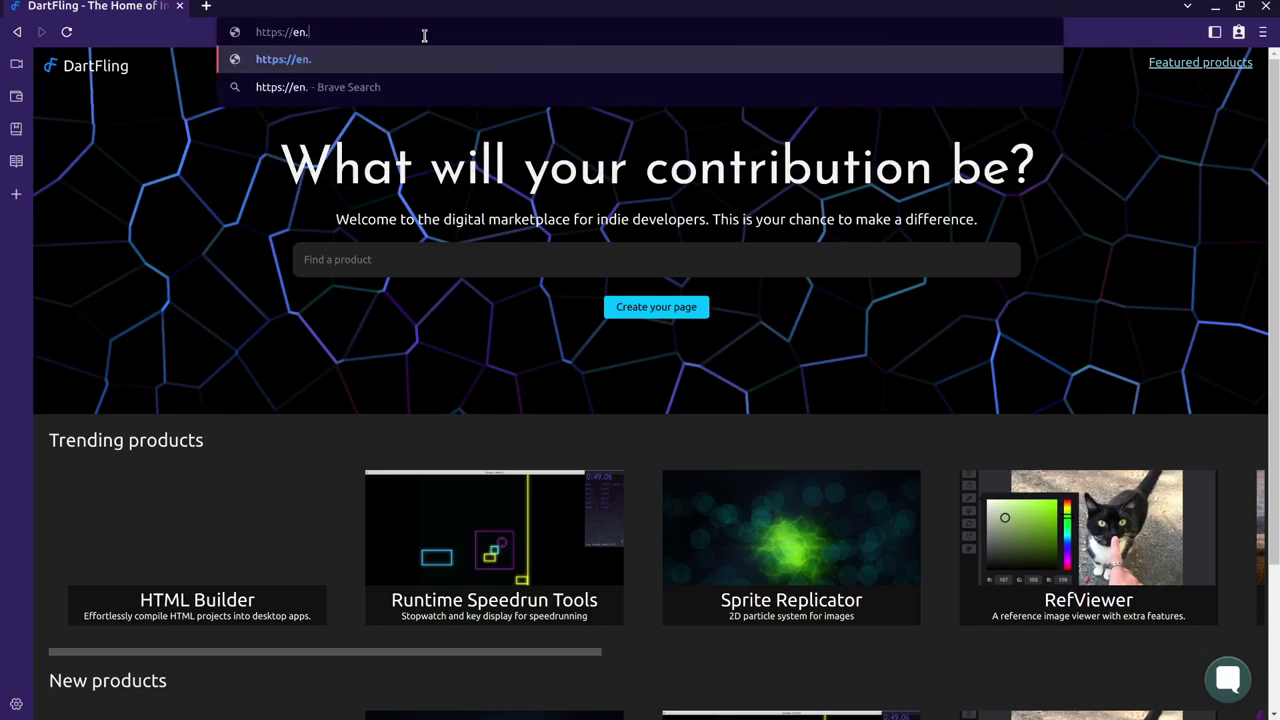
text(wikipedia)
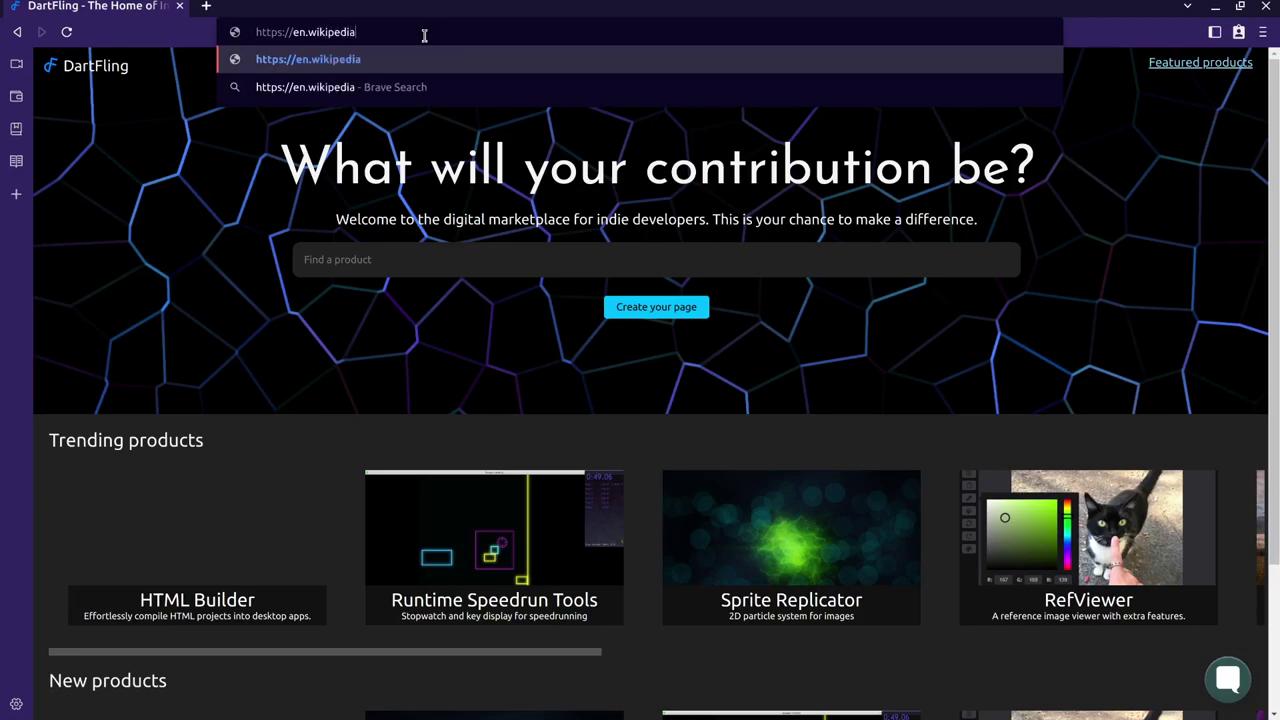
text(.org/)
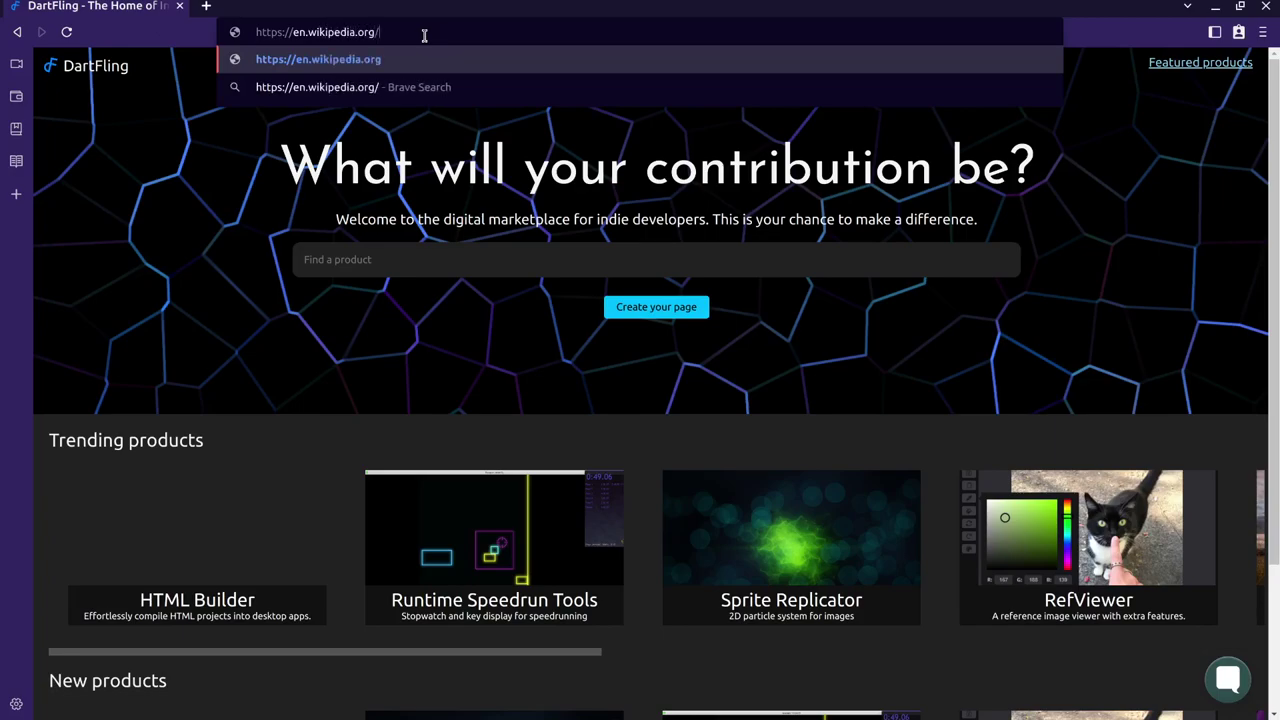
text(wiki/)
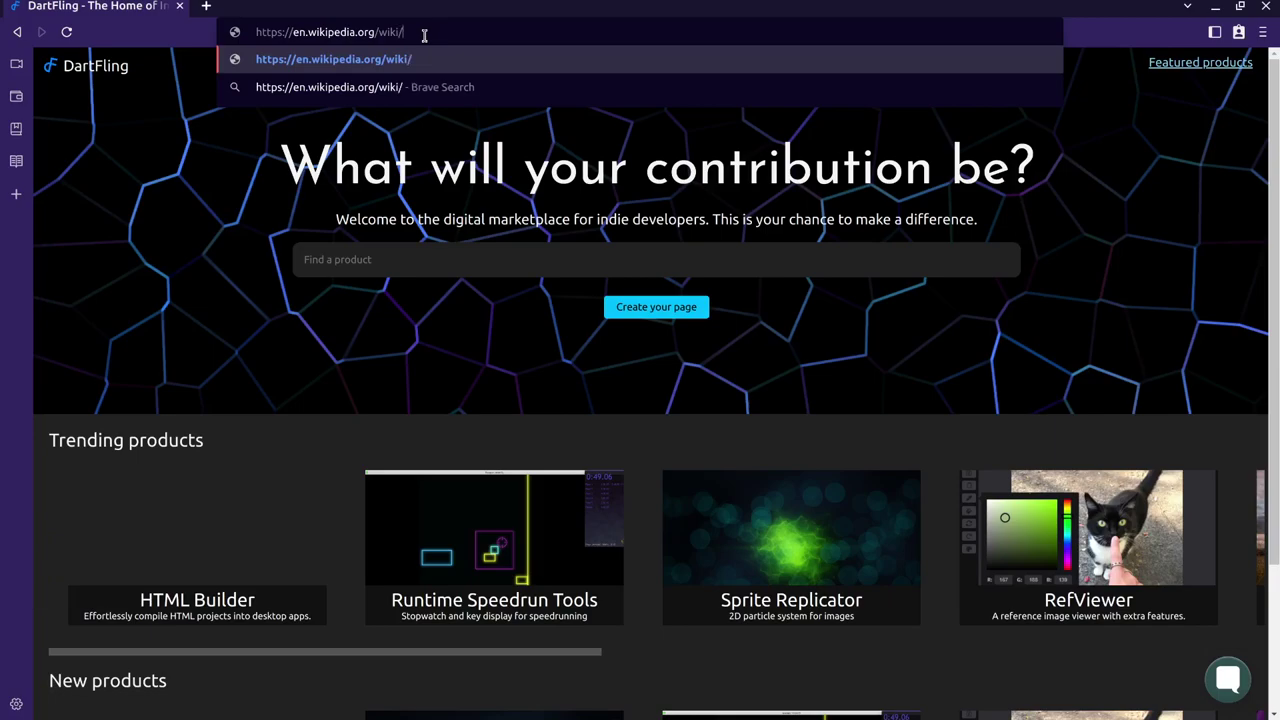
text(lens)
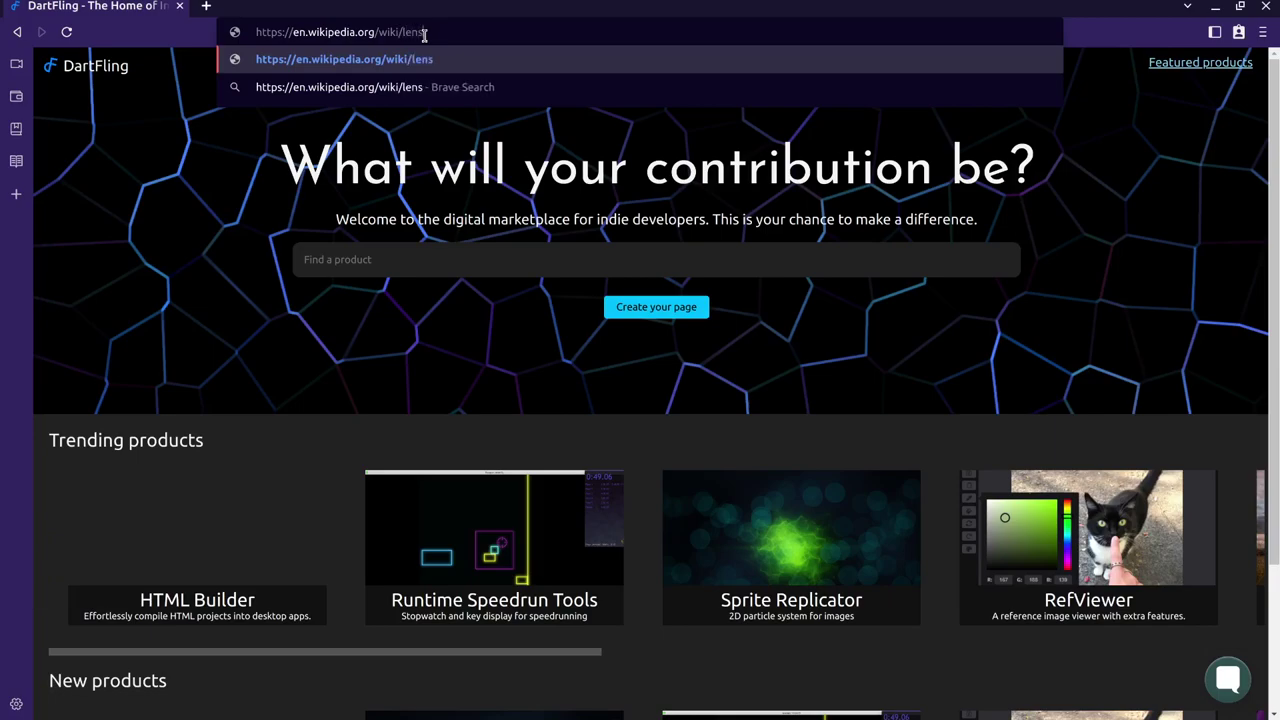
text(_flare)
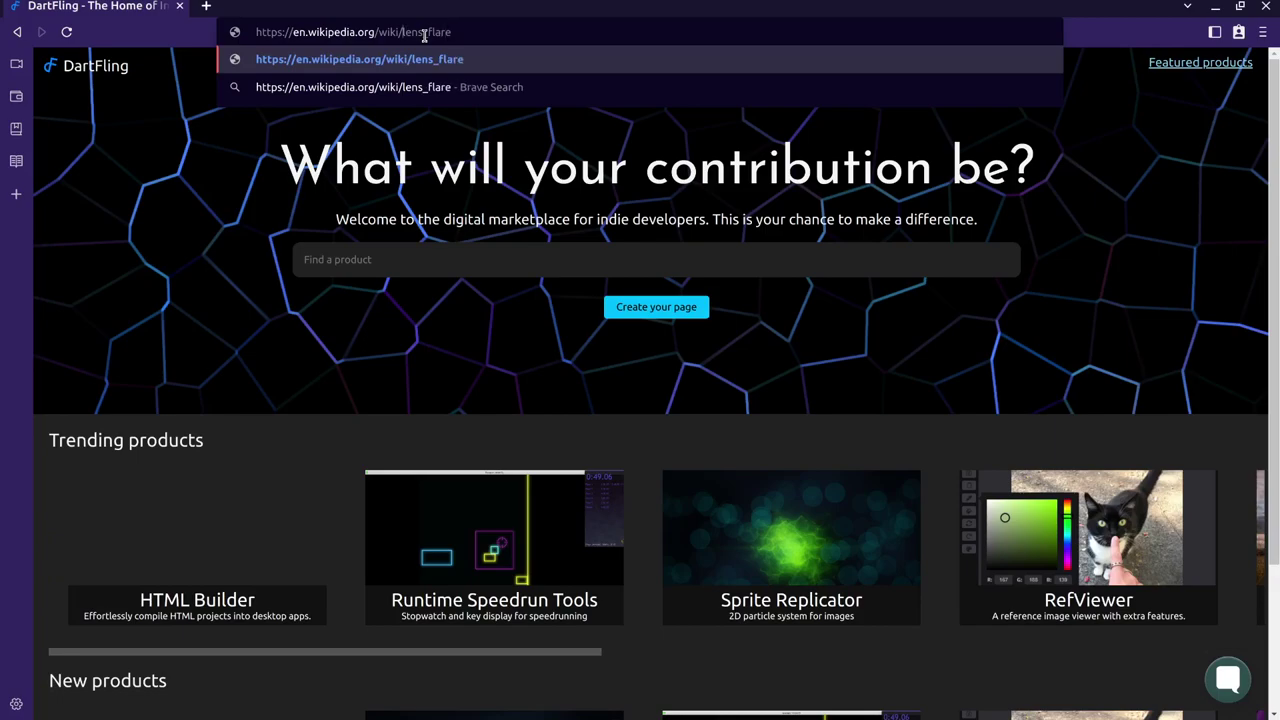
key(BackSpace)
text(L)
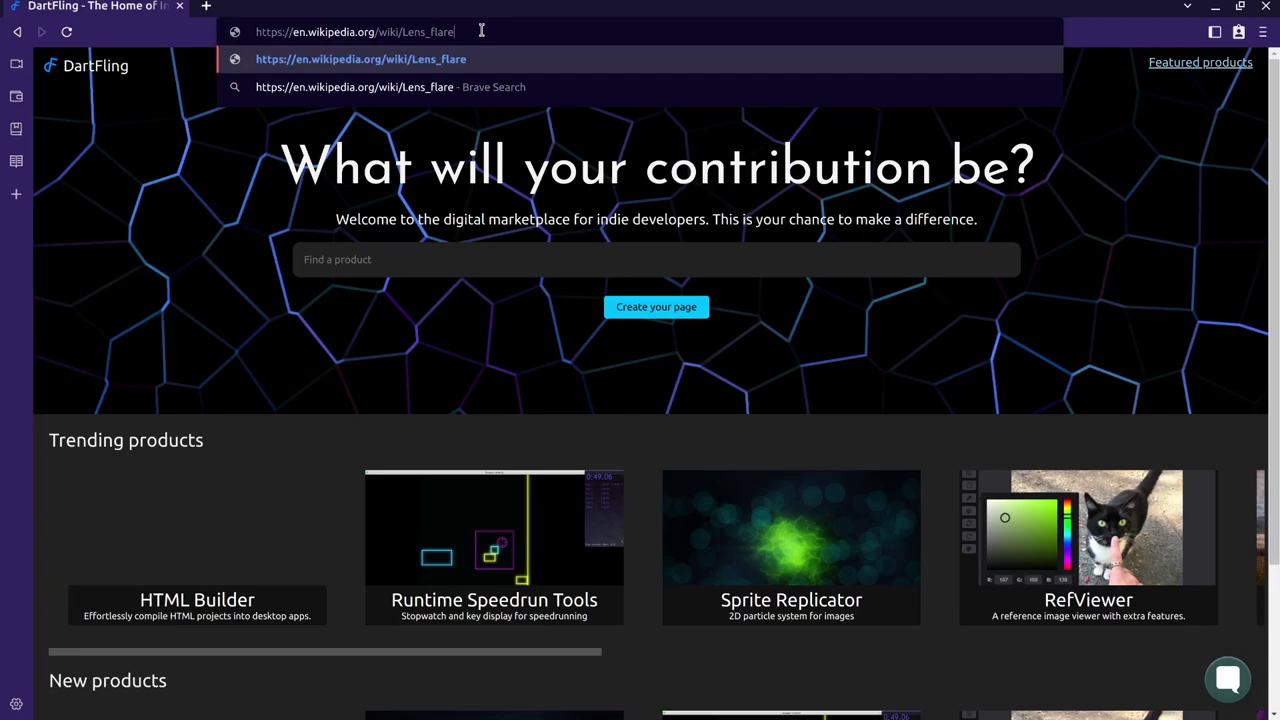
key(Return)
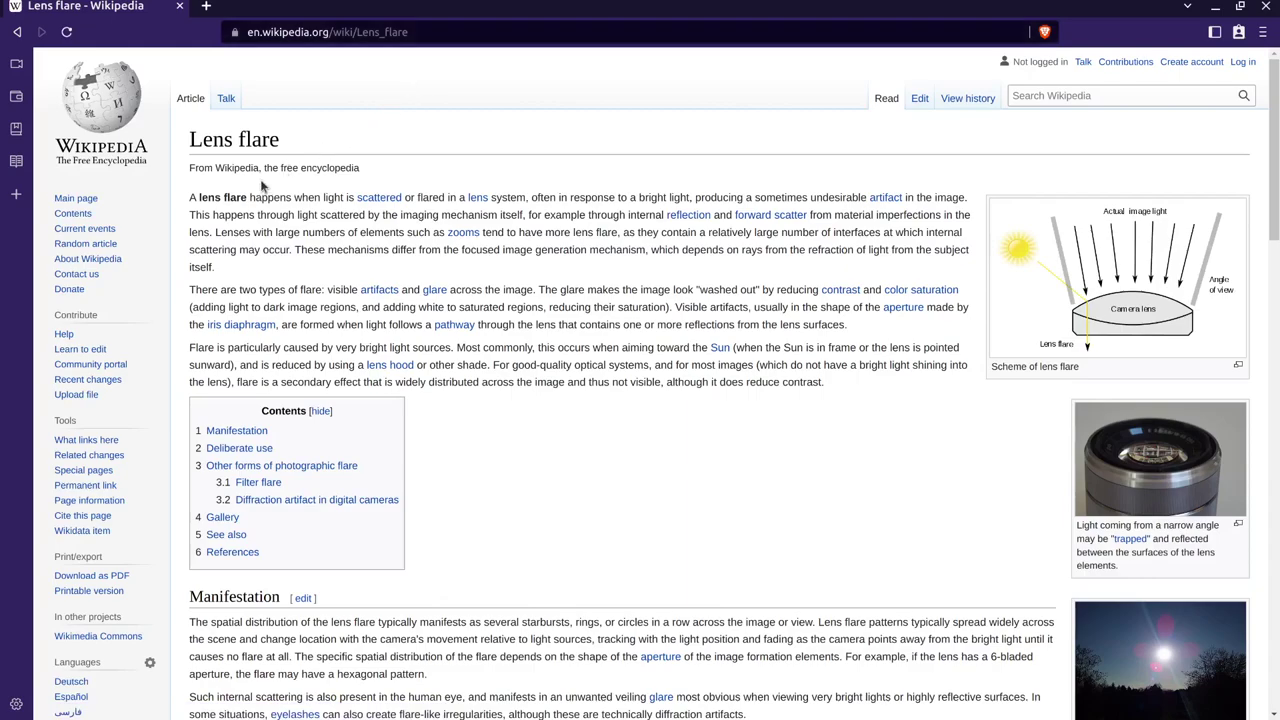
Step: Scroll down through the Wikipedia Lens flare article
scroll(384, 165, down, 1)
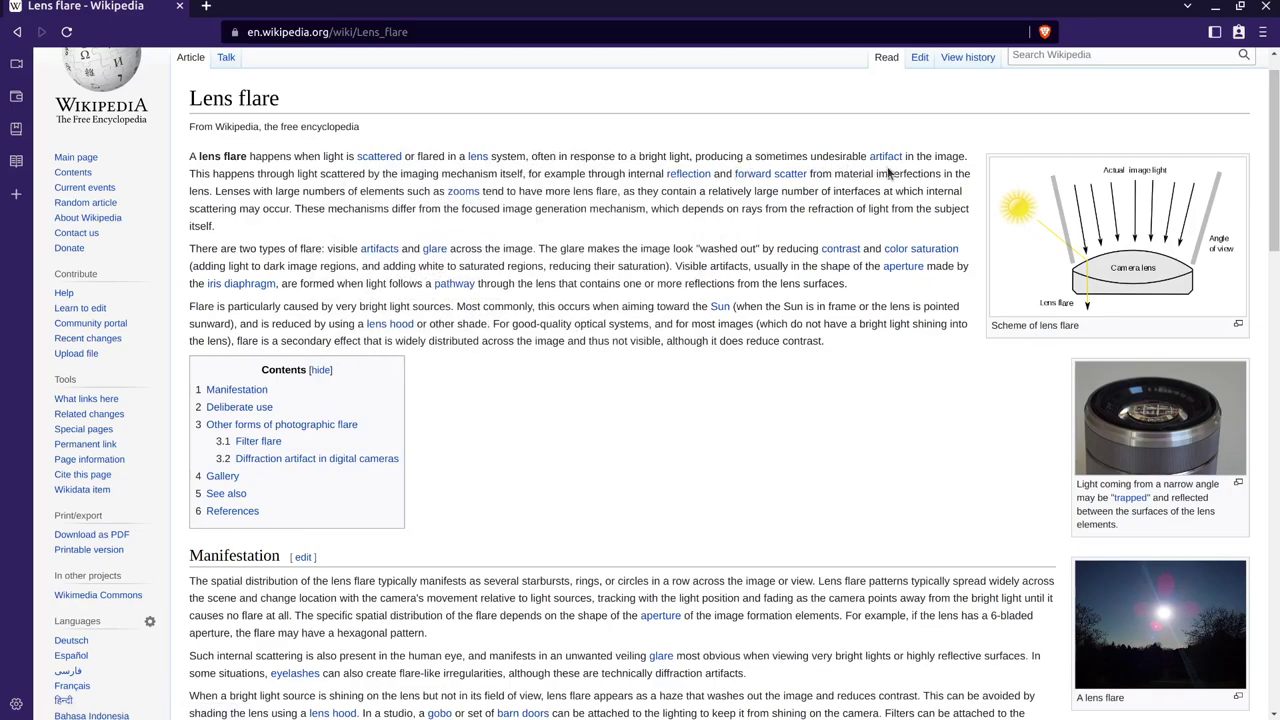
scroll(920, 172, down, 1)
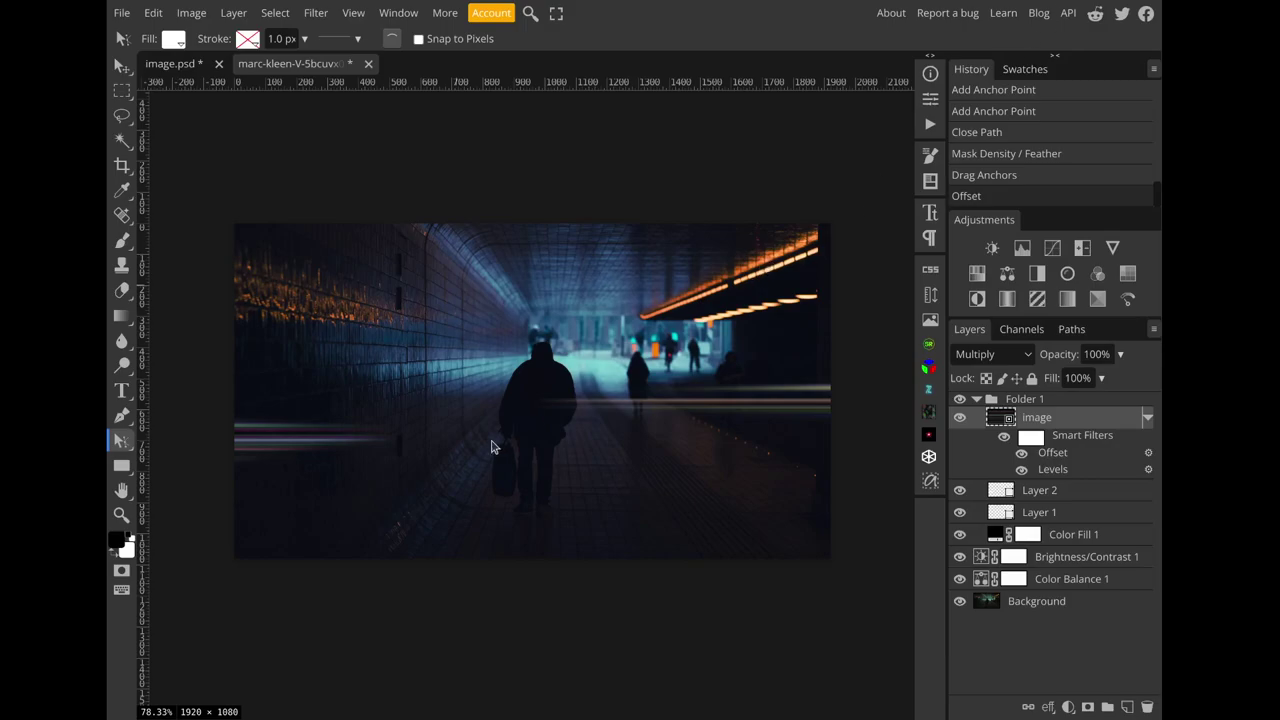
mouse_move(329, 449)
mouse_down()
mouse_move(357, 443)
mouse_move(344, 447)
mouse_up()
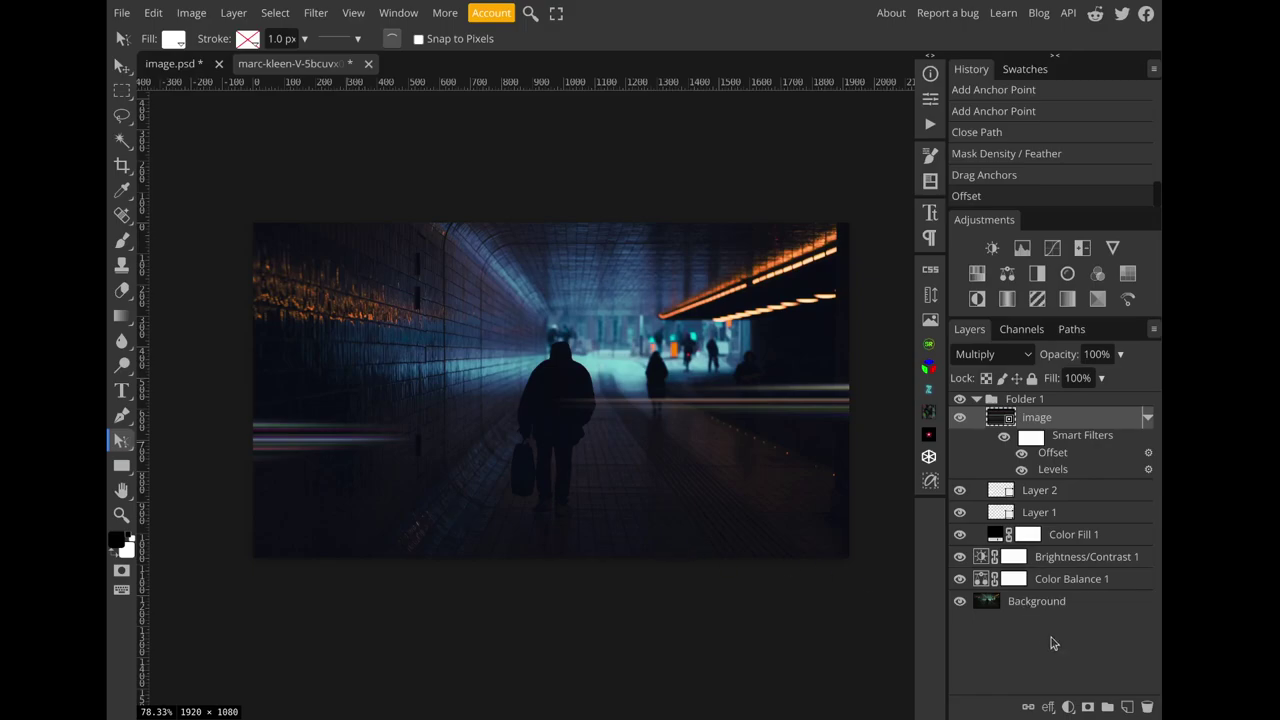
Step: Add a Gradient Map adjustment layer in Folder 1 and set its blend mode to Color
click(1068, 706)
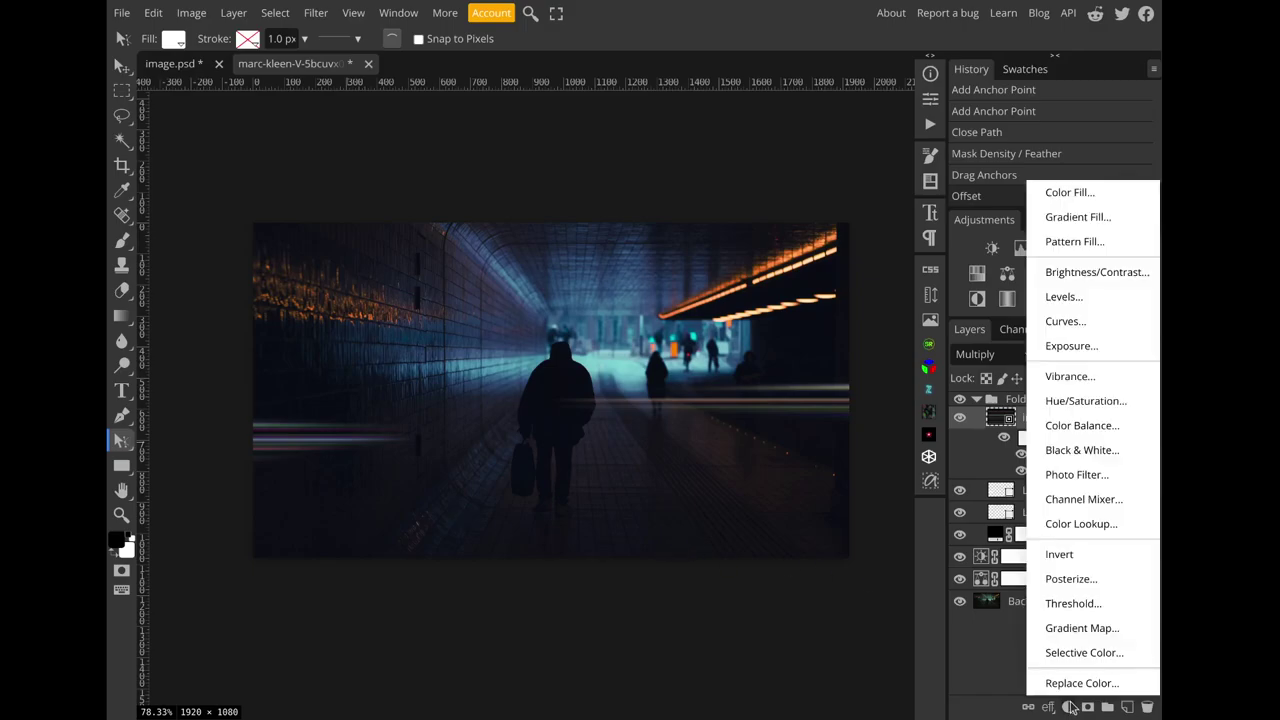
click(1068, 706)
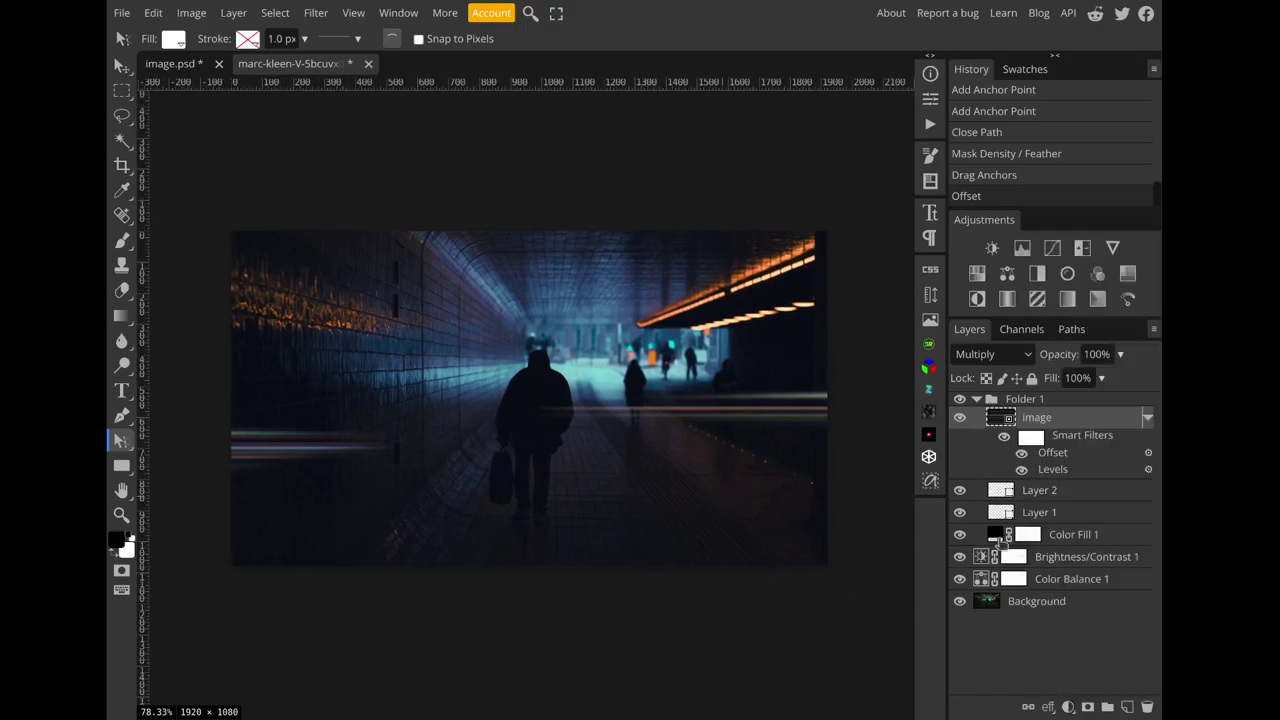
click(1068, 707)
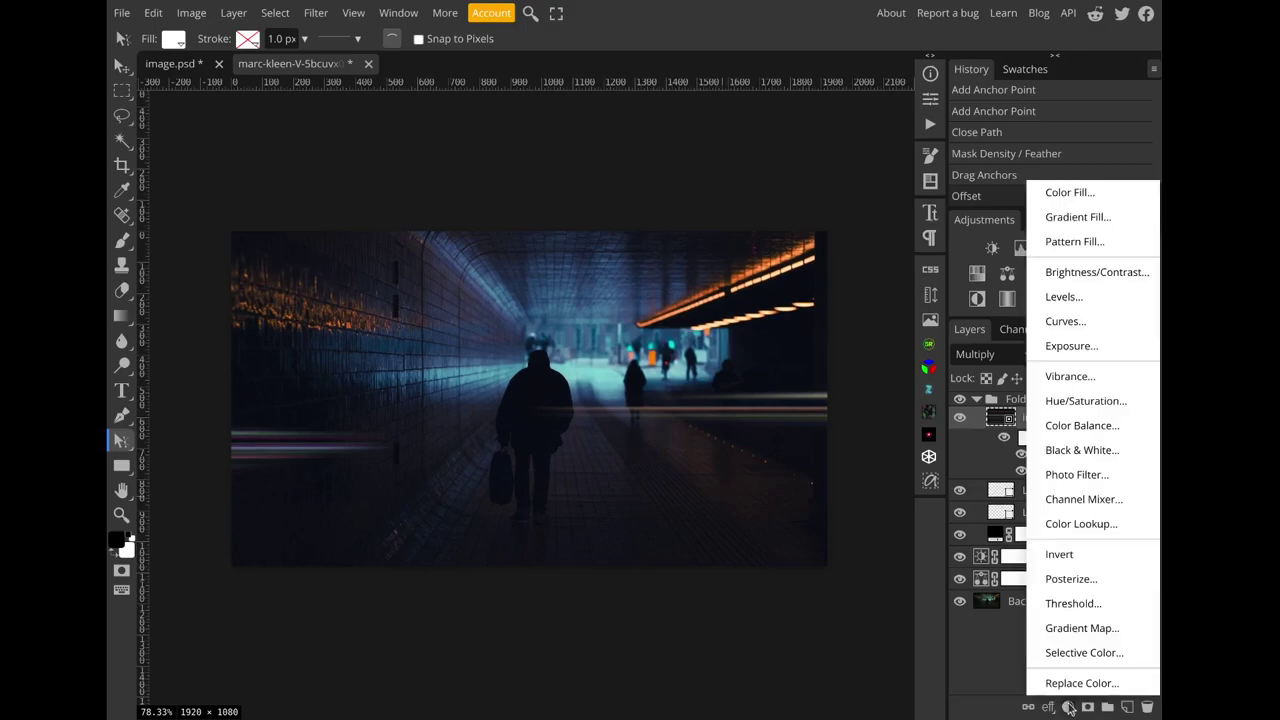
click(1083, 628)
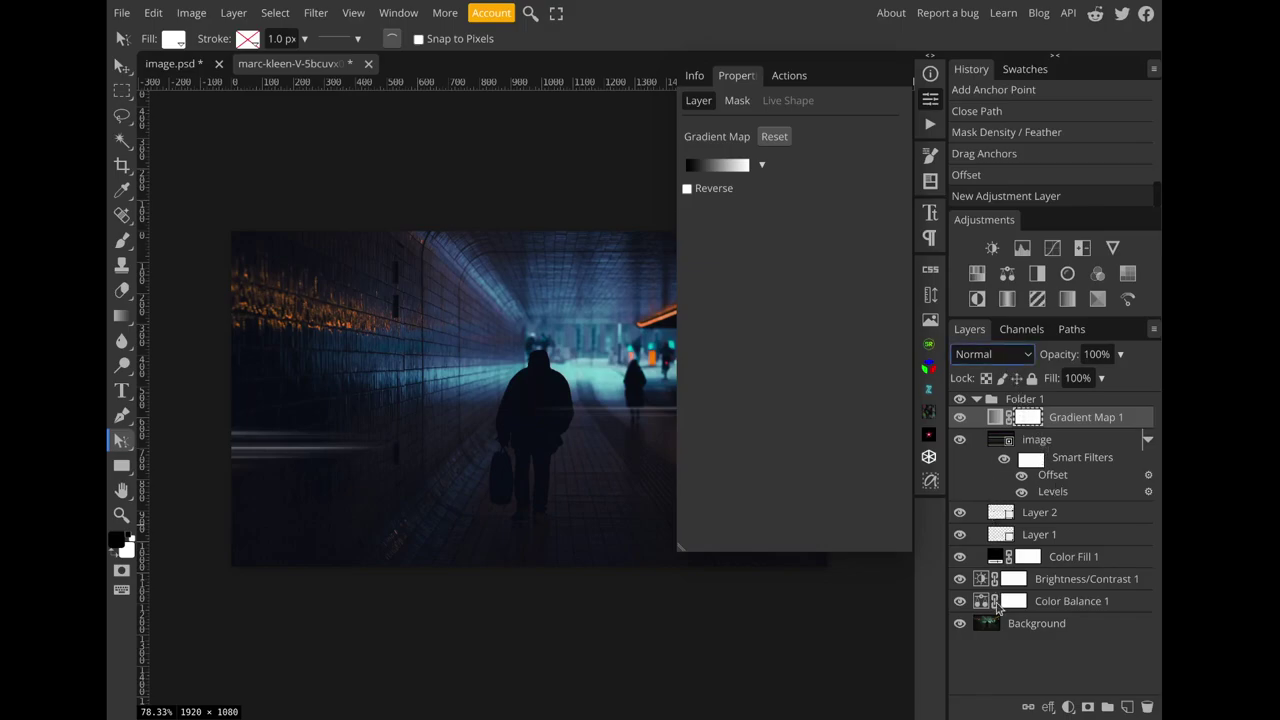
key(shift+alt+c)
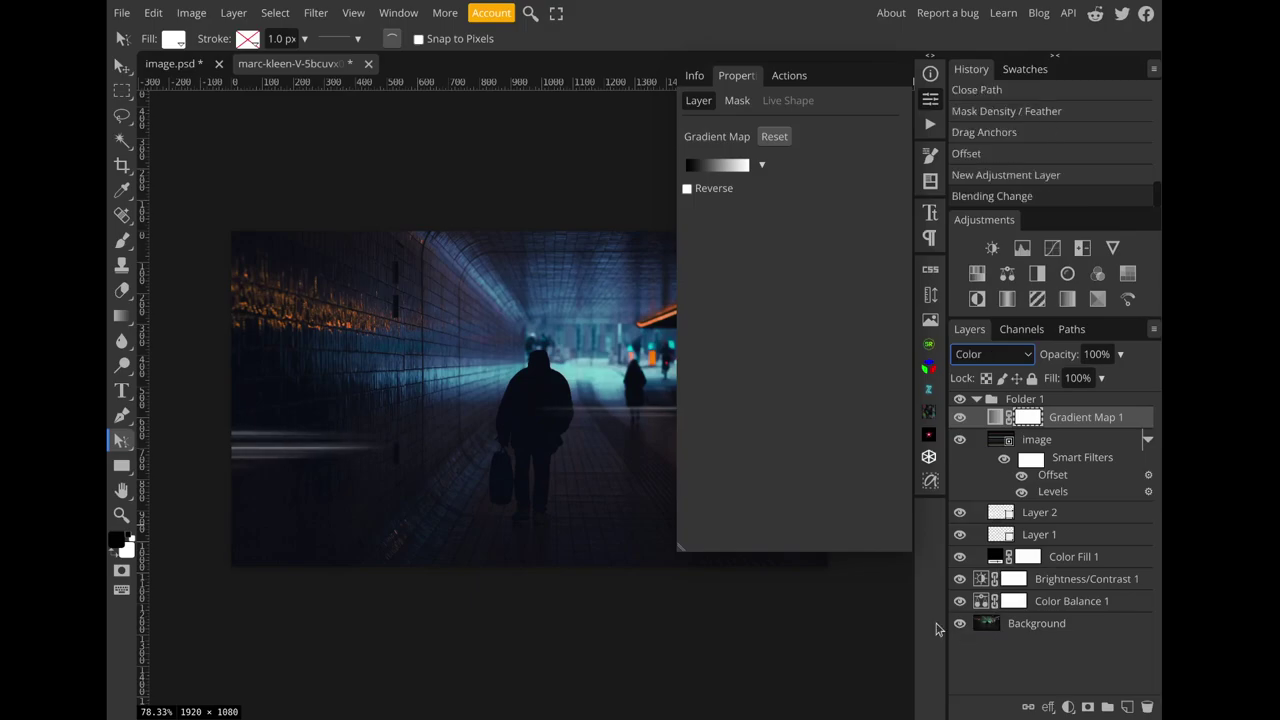
drag(624, 522, 554, 540)
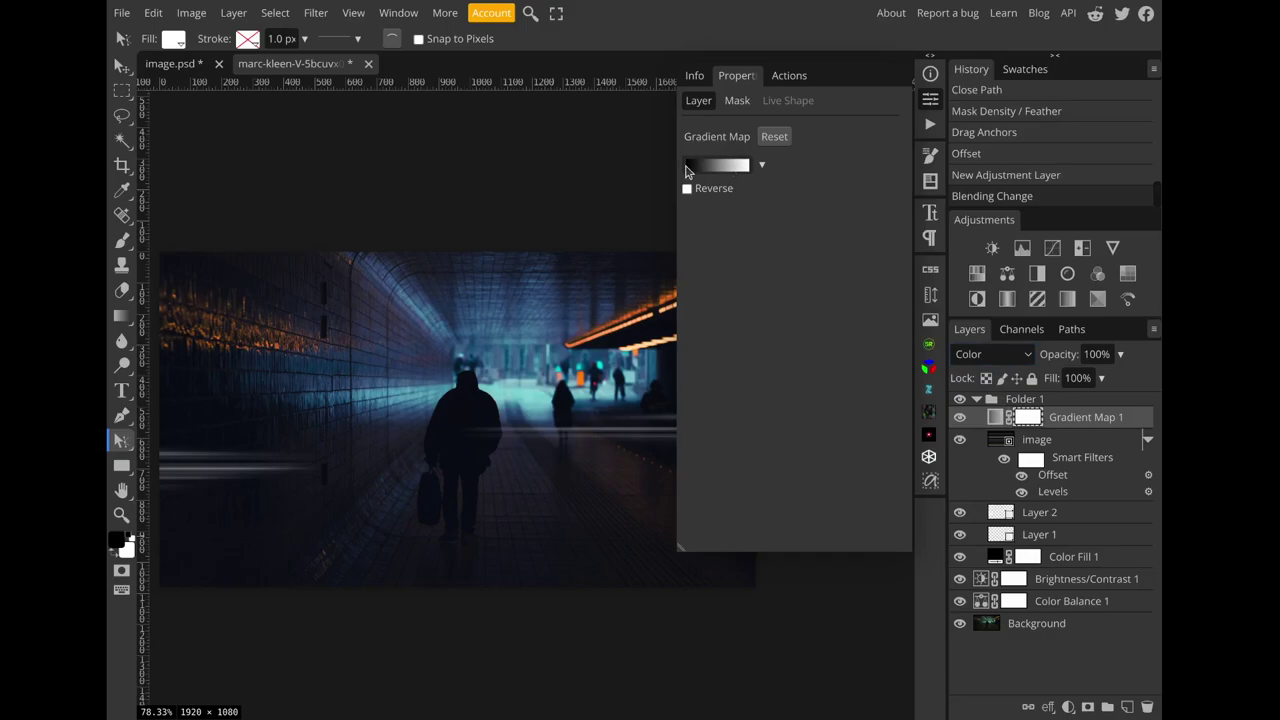
drag(560, 263, 556, 160)
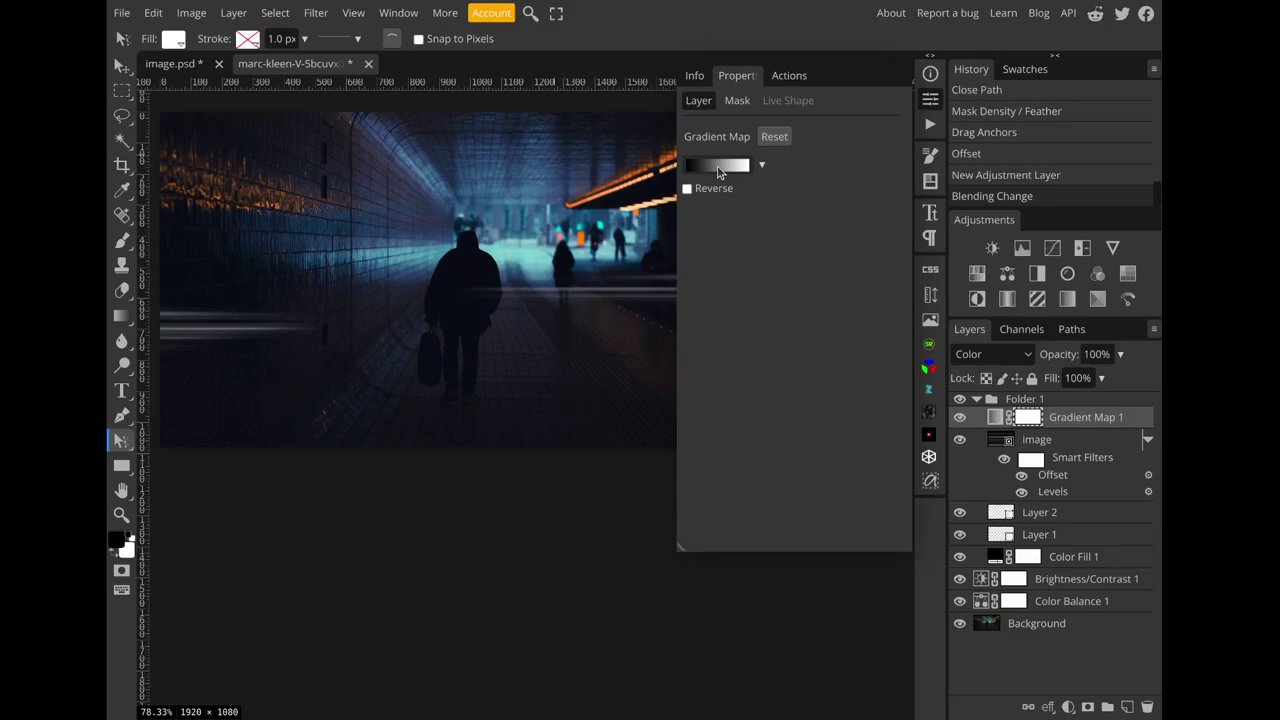
Step: Change the gradient map's white end stop to cyan
click(718, 167)
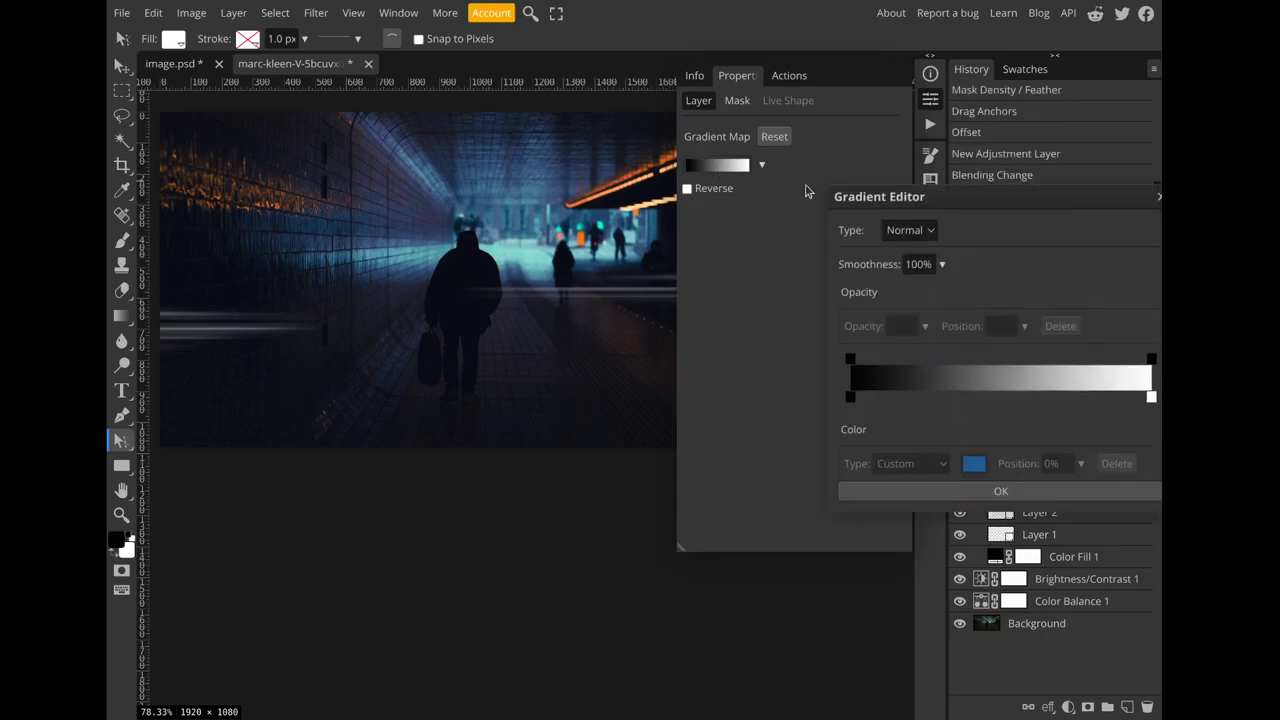
drag(850, 195, 719, 154)
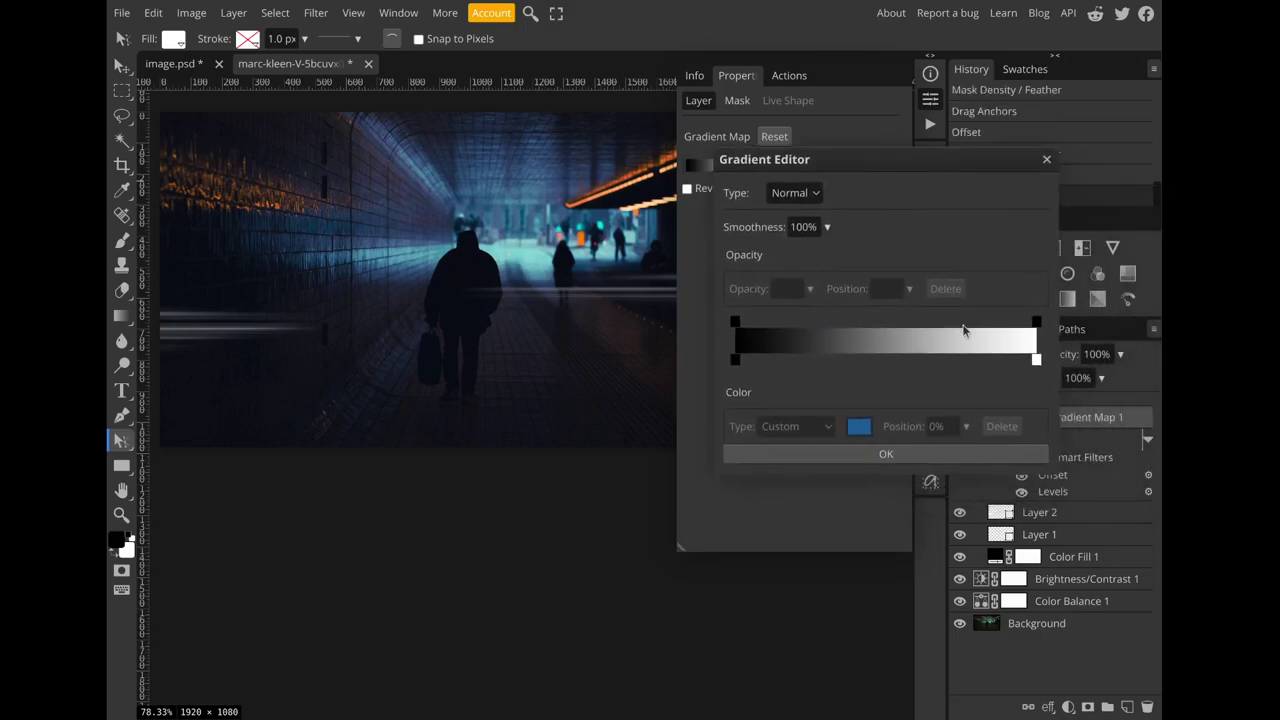
click(1037, 364)
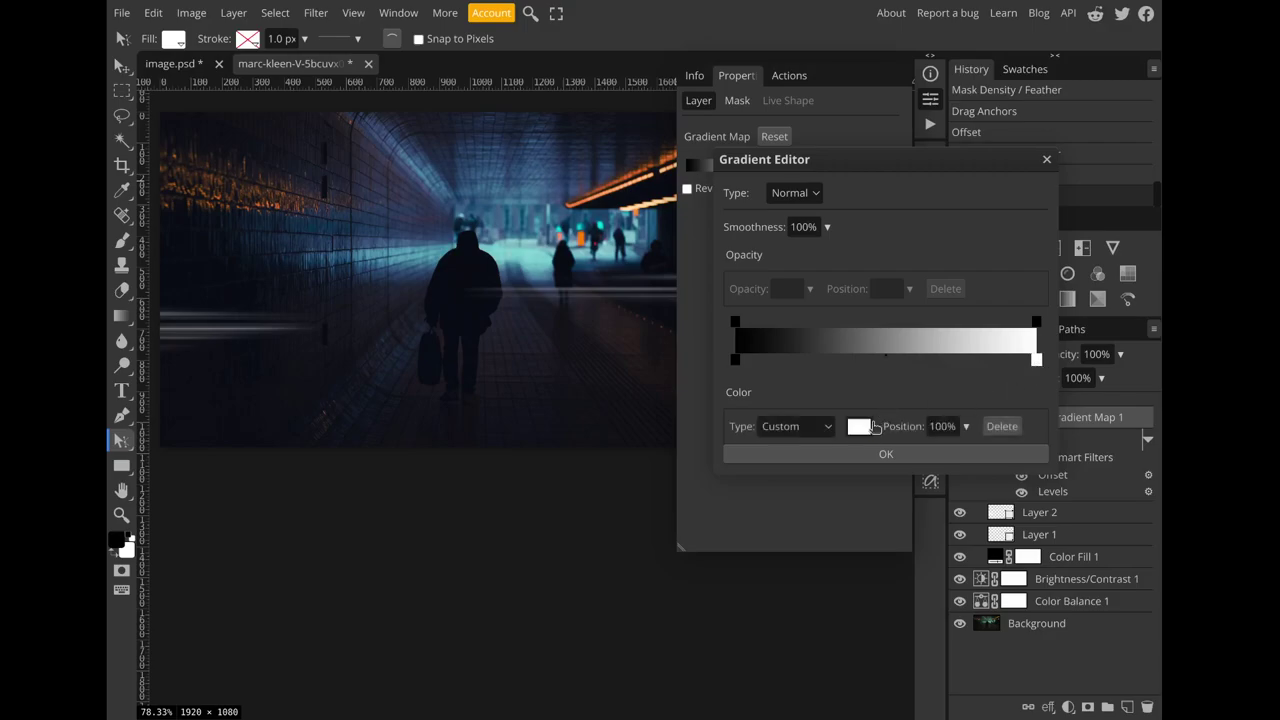
click(862, 427)
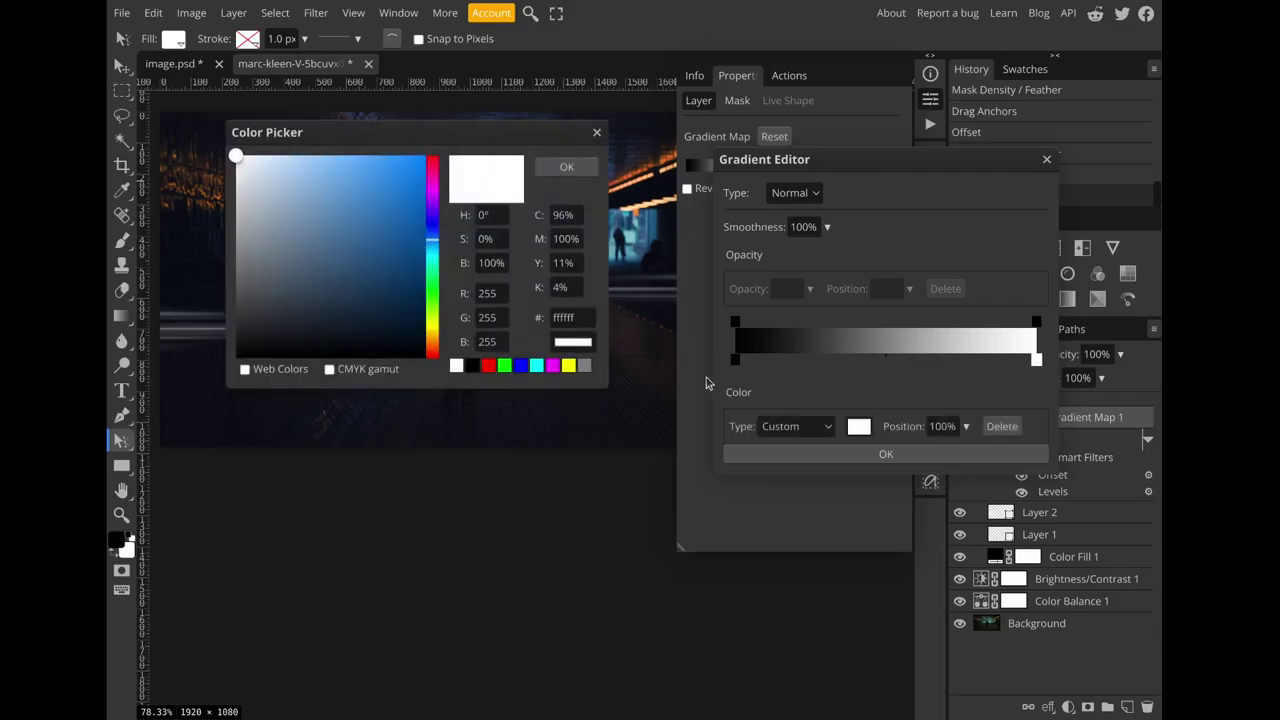
click(536, 366)
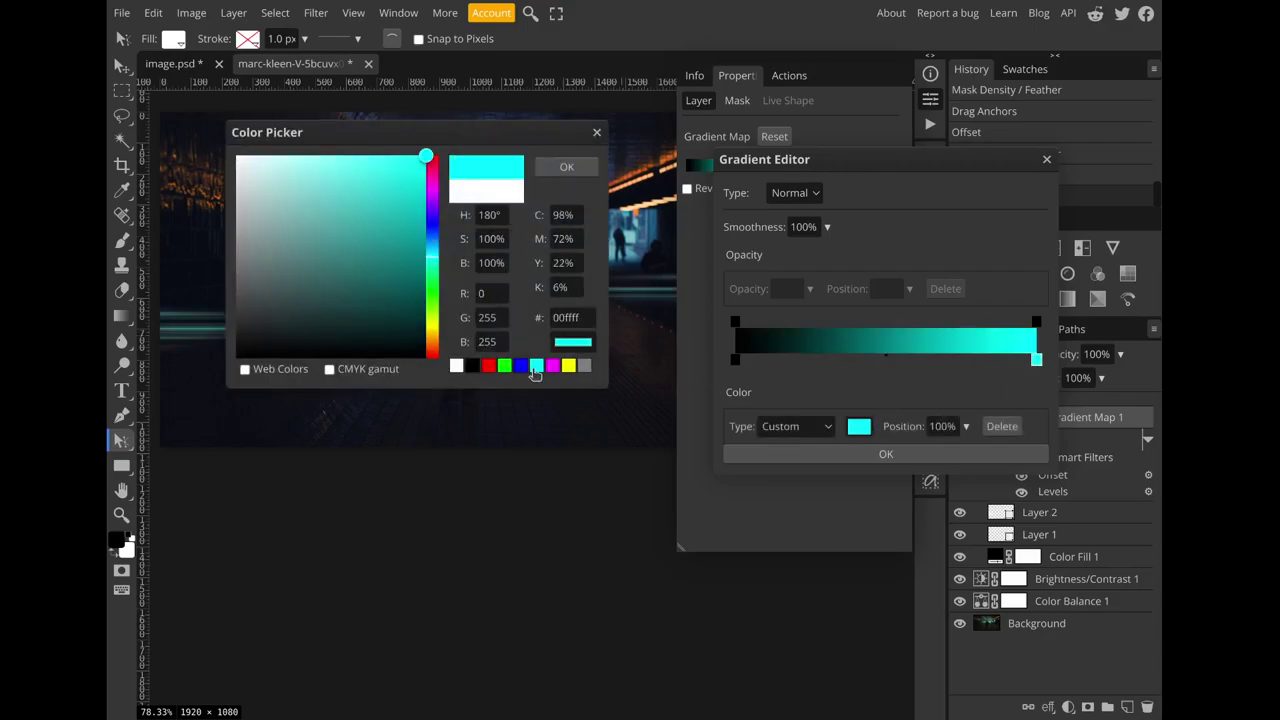
click(568, 167)
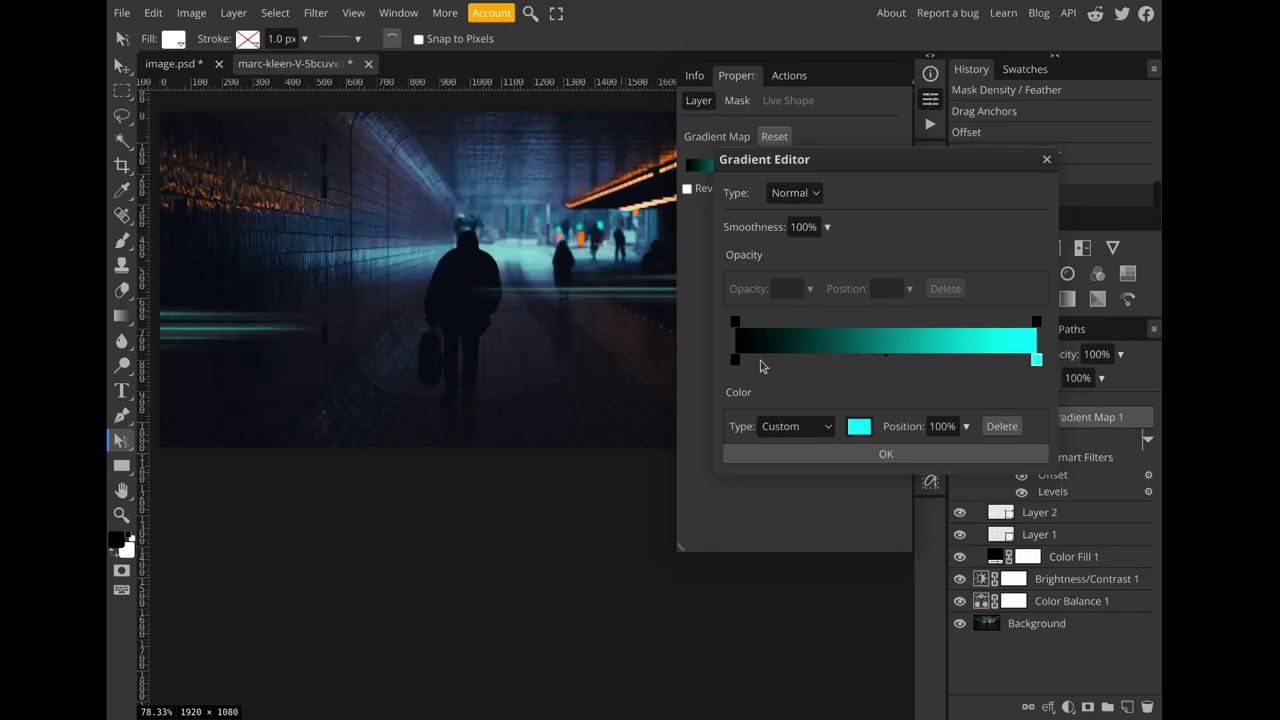
Step: Make the black start stop a saturated blue (#0075ff) and apply the blue-to-cyan gradient
click(735, 360)
click(857, 426)
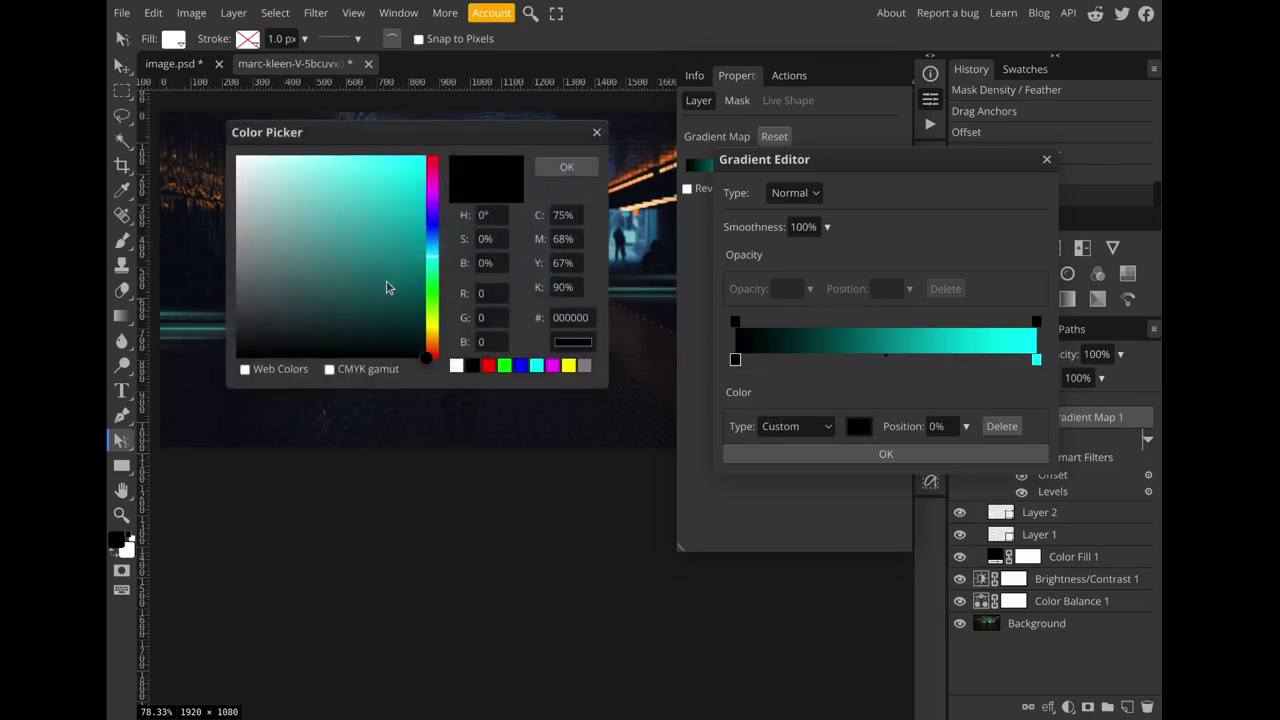
click(433, 240)
drag(391, 209, 500, 150)
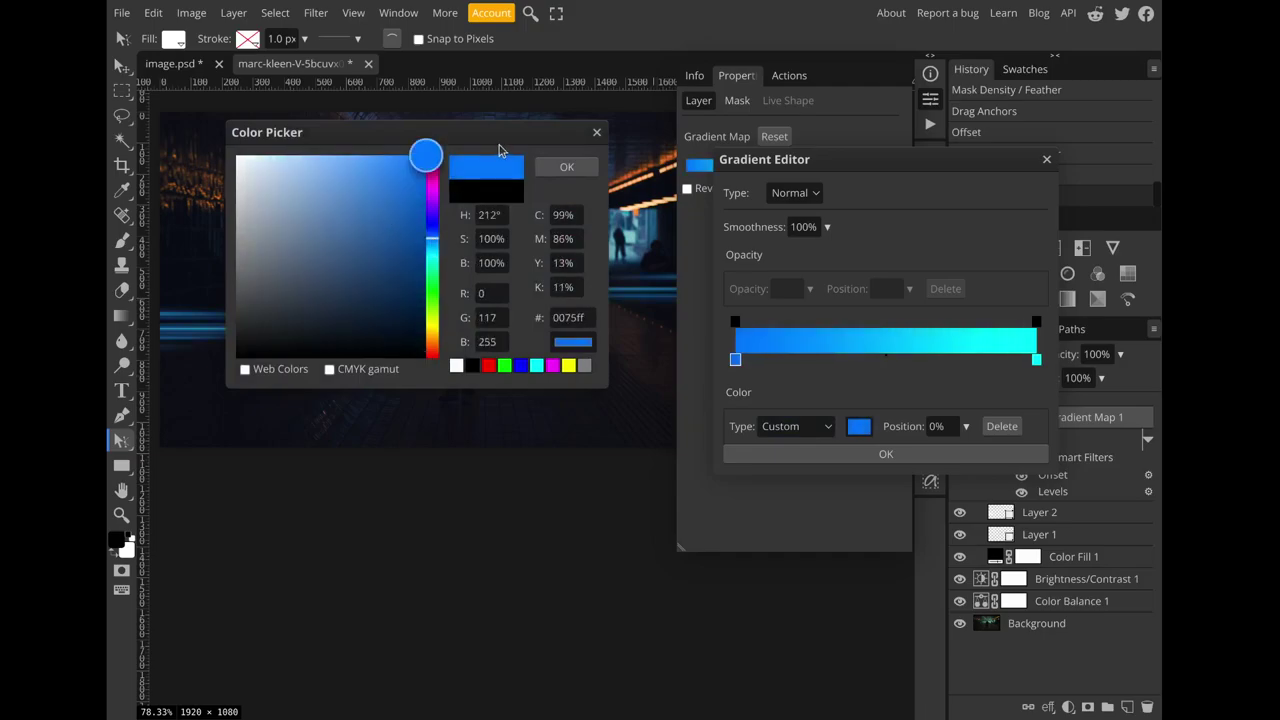
click(566, 166)
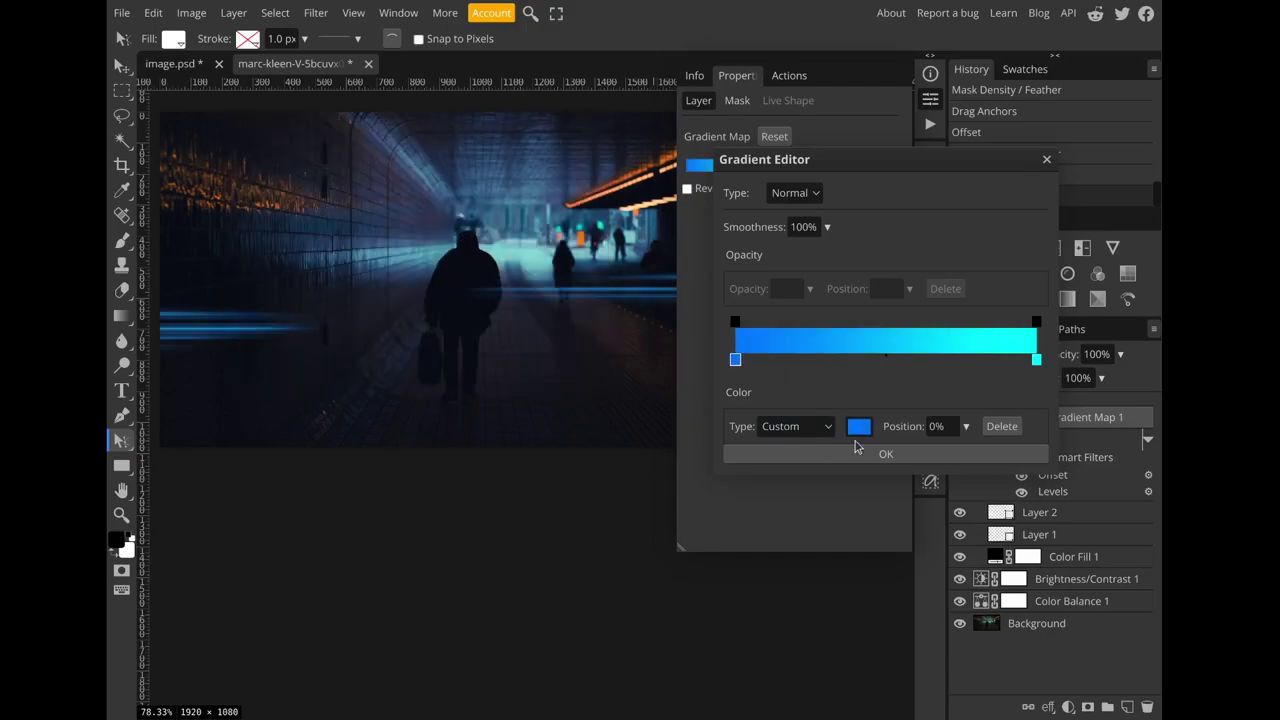
click(864, 455)
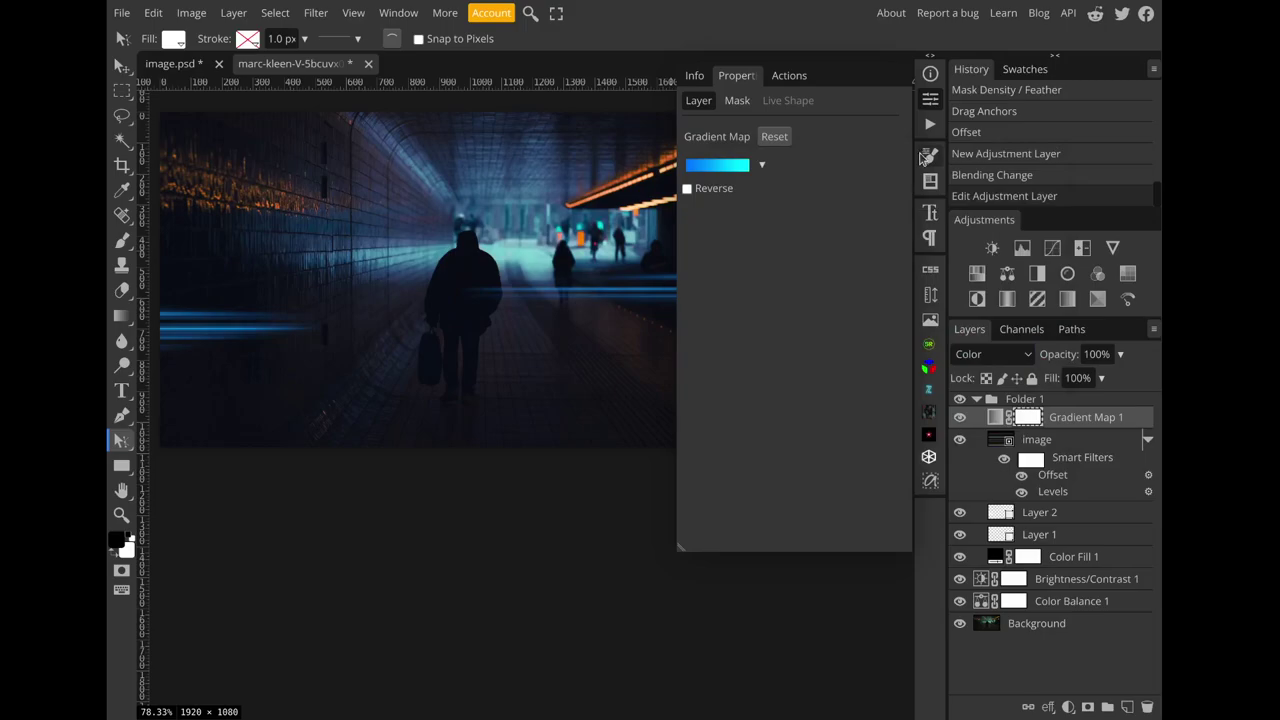
click(931, 110)
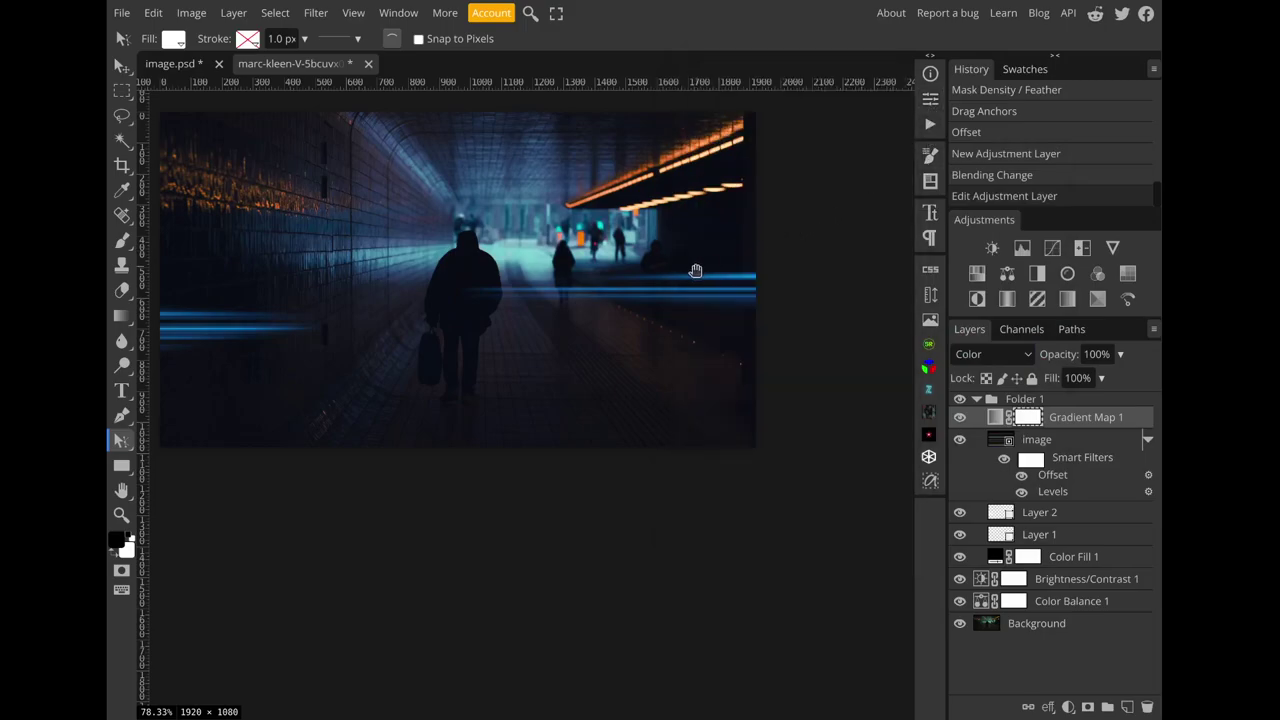
drag(694, 271, 757, 334)
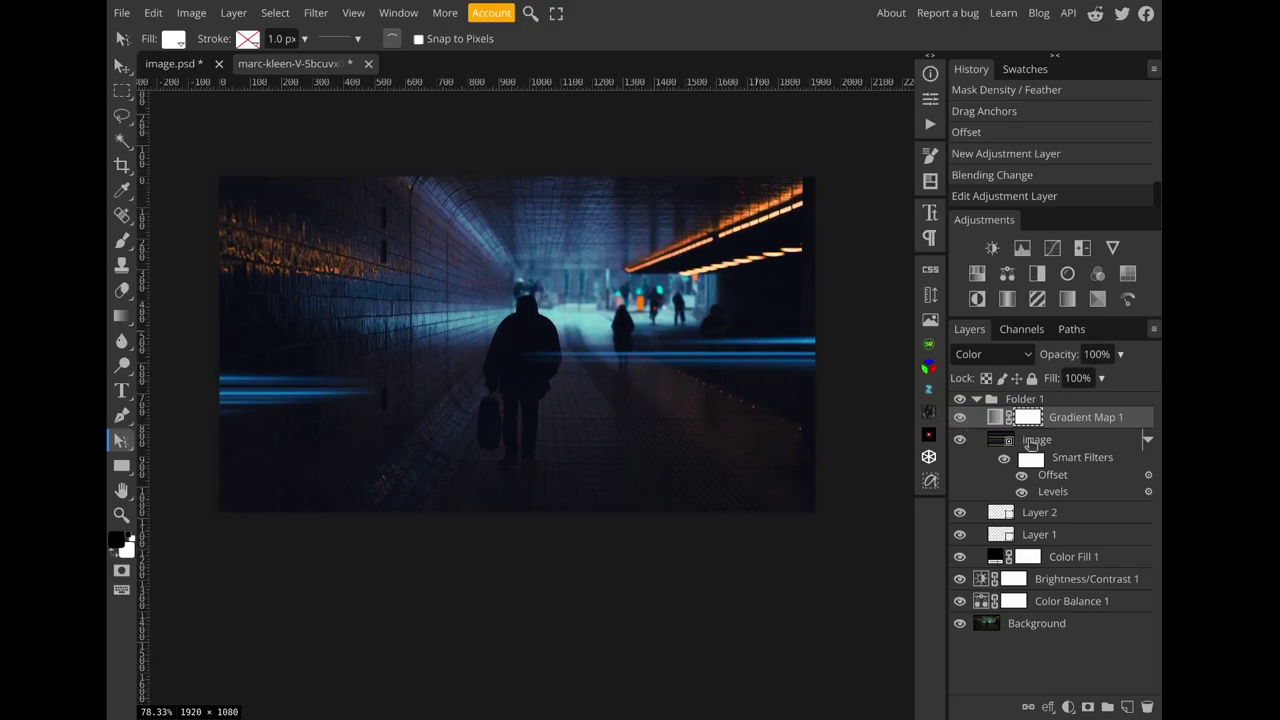
click(1066, 707)
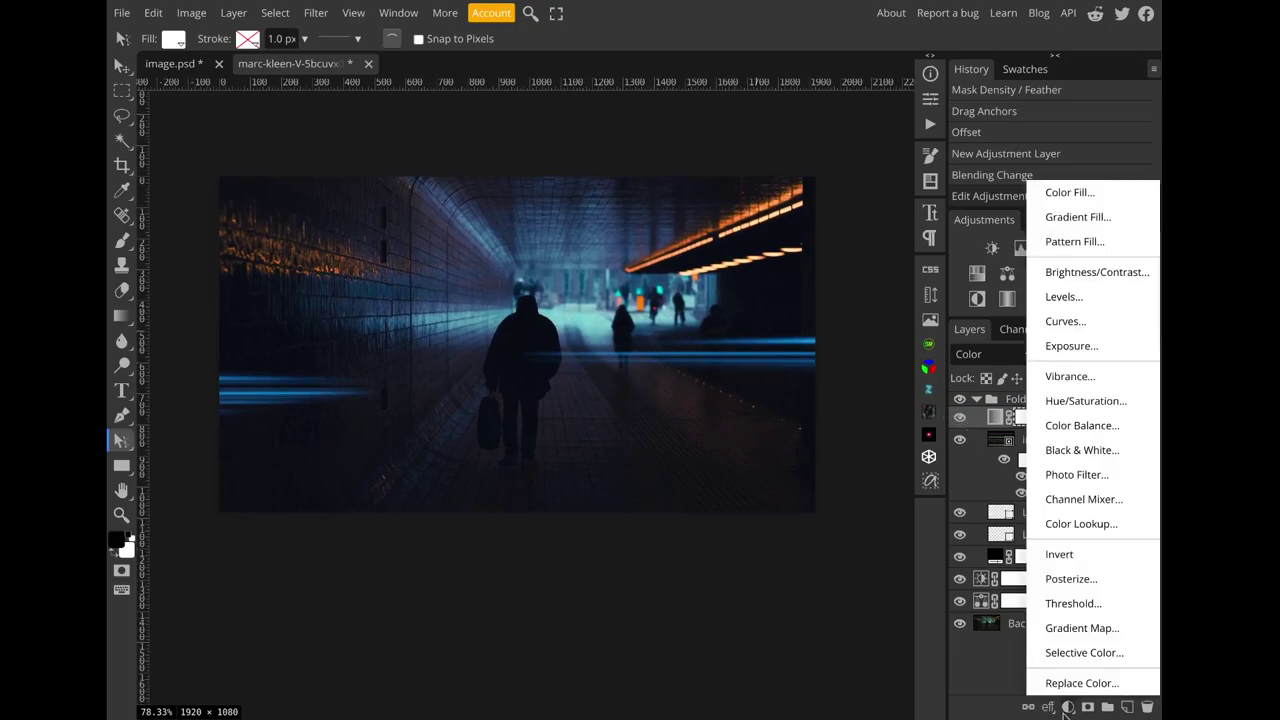
Step: Add a Brightness/Contrast layer with brightness -74, toggling its visibility to compare
click(1122, 278)
scroll(510, 332, right, 3)
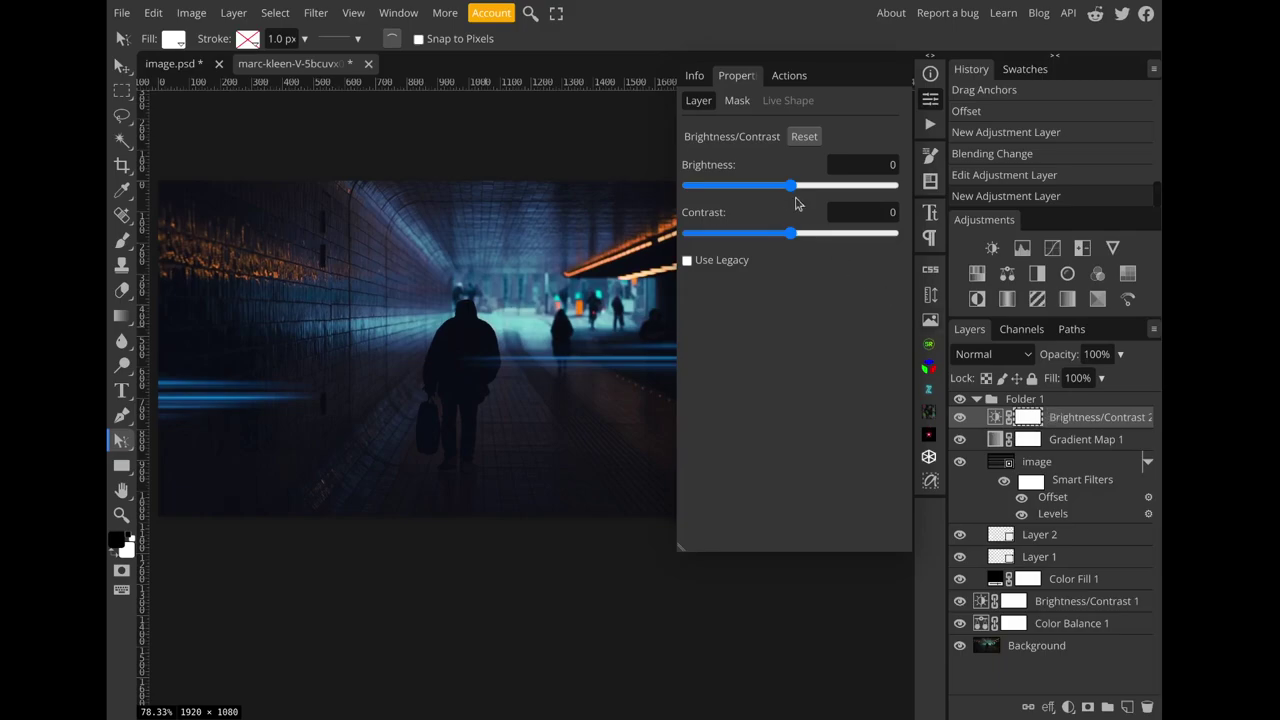
drag(790, 186, 734, 211)
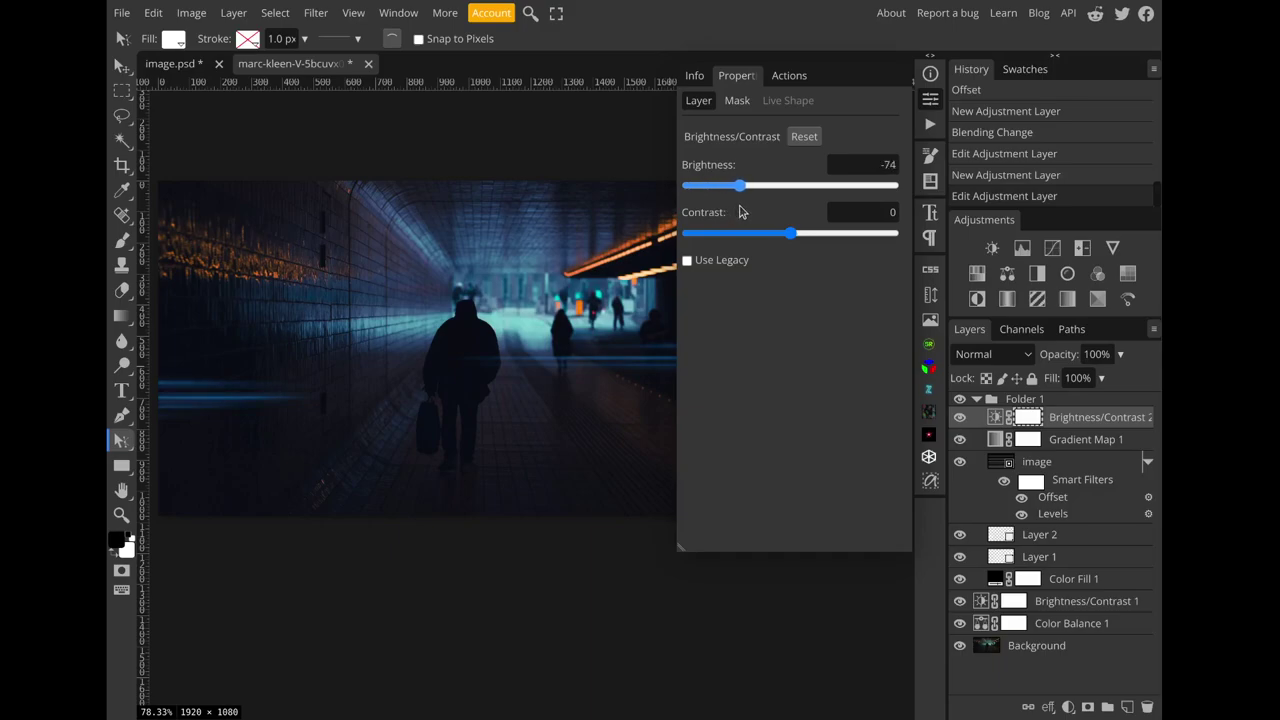
click(930, 98)
click(959, 417)
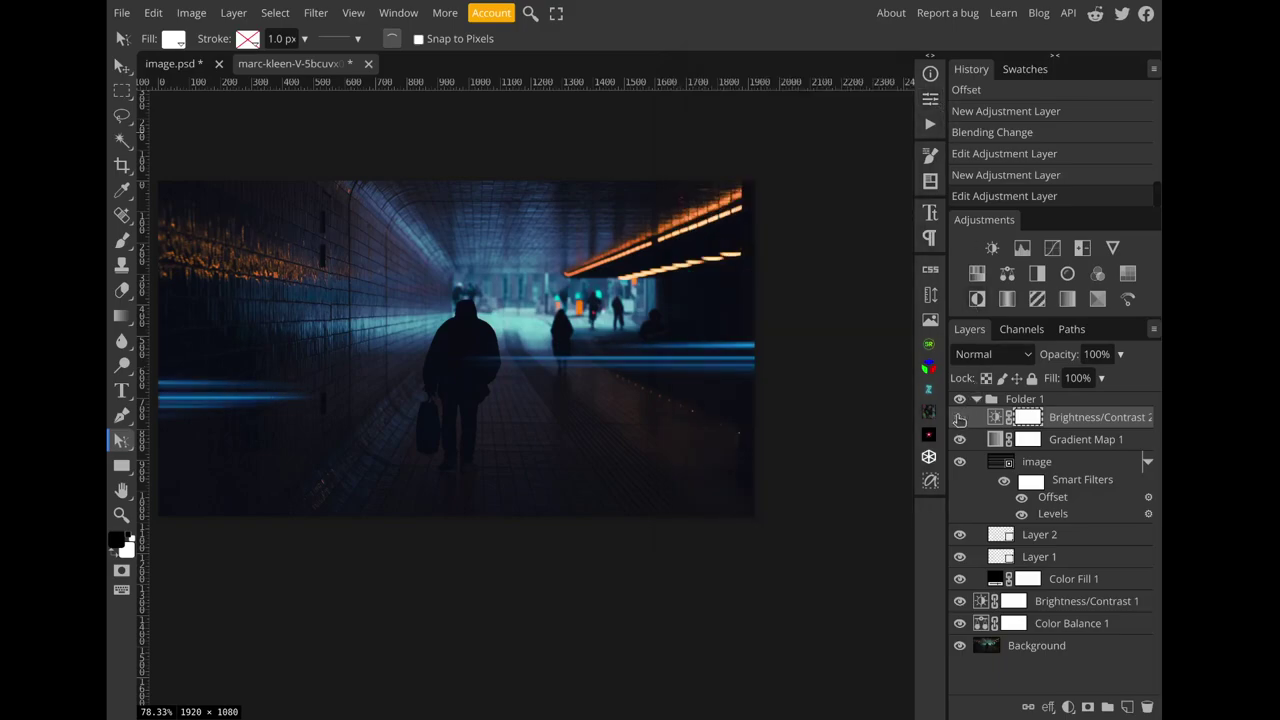
click(959, 417)
click(959, 417)
click(959, 417)
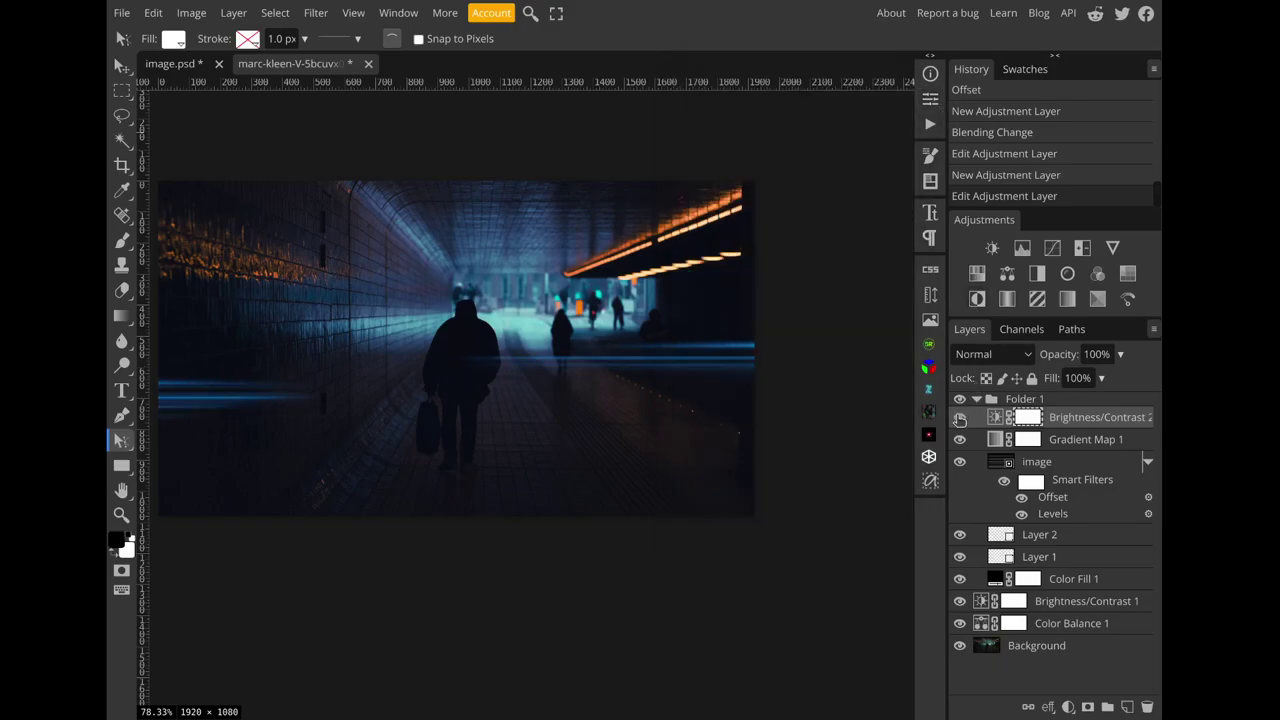
drag(700, 420, 743, 428)
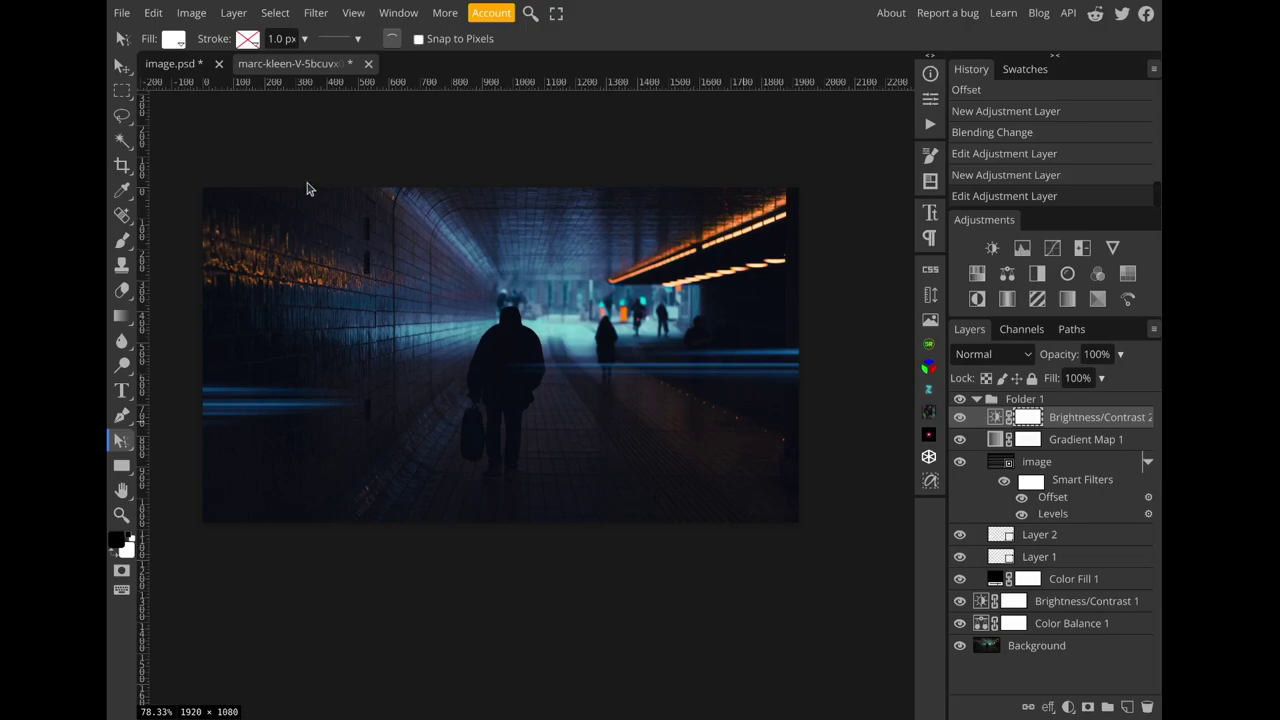
Step: Switch to the 1920 × 2400 car photo document
click(186, 72)
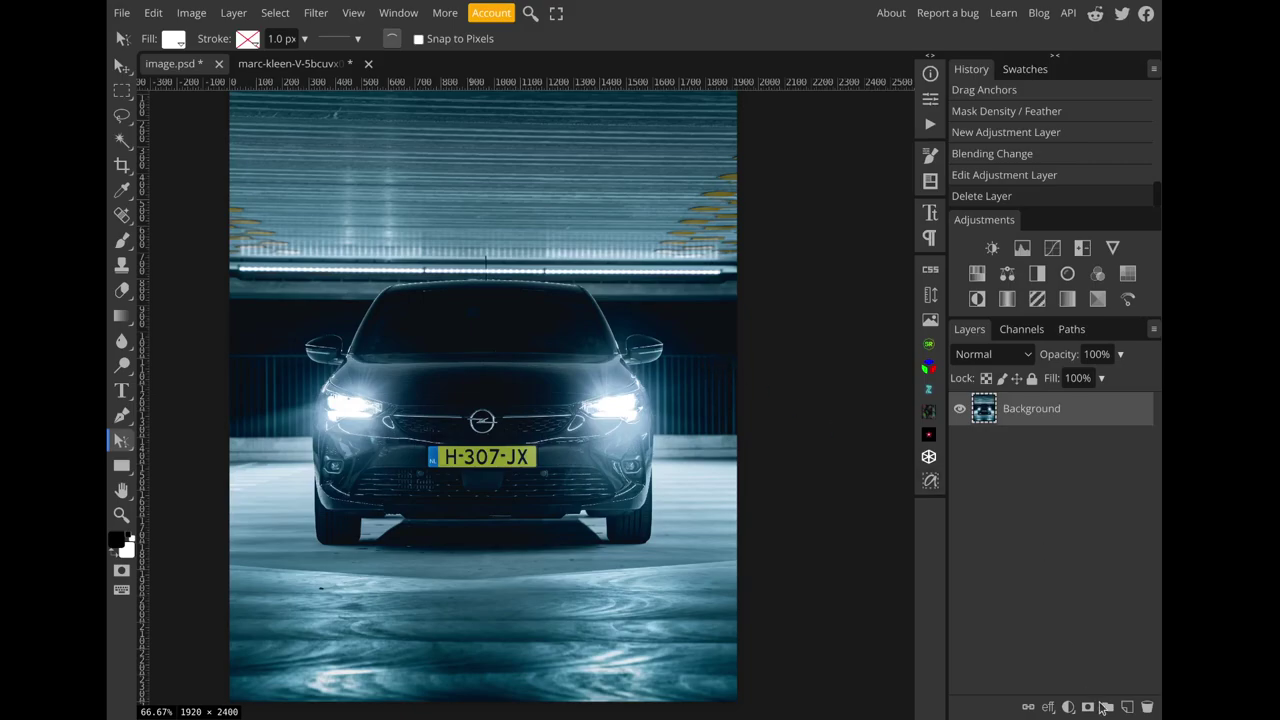
Step: Generate fractal noise with base frequency 0 × 0.05 and 8 octaves onto the car photo
click(929, 410)
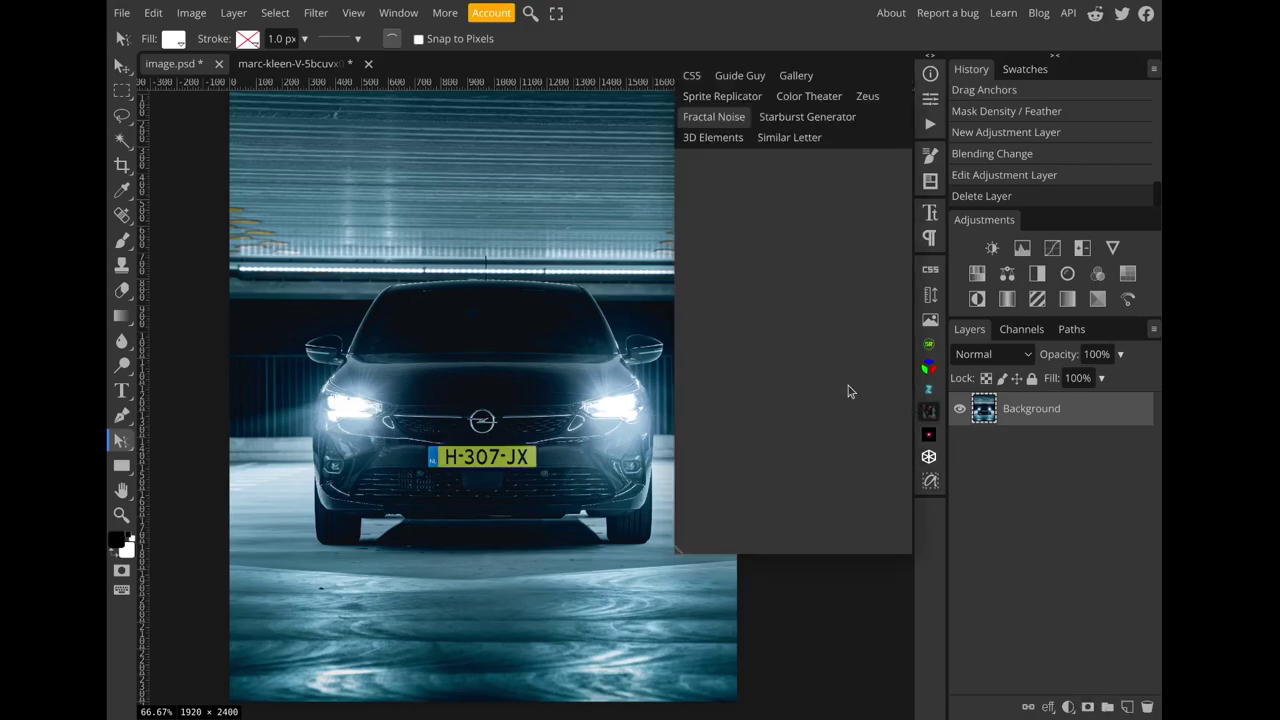
click(804, 451)
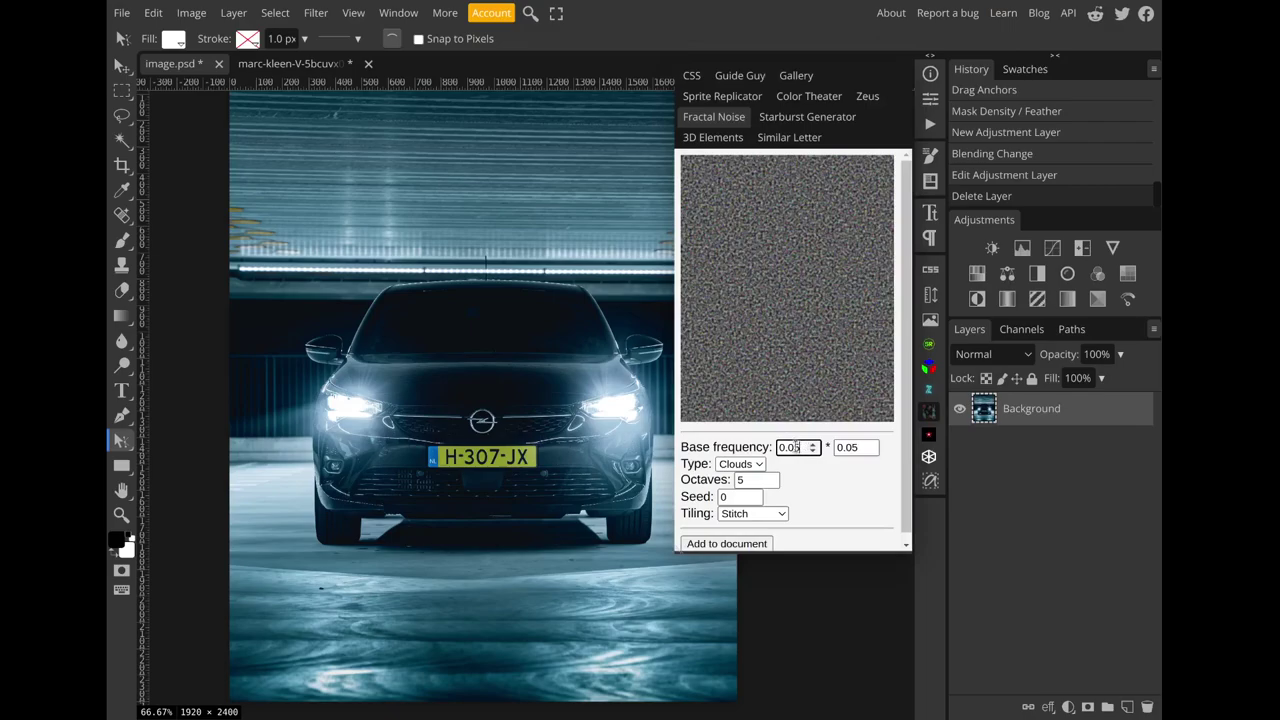
double_click(797, 447)
key(BackSpace)
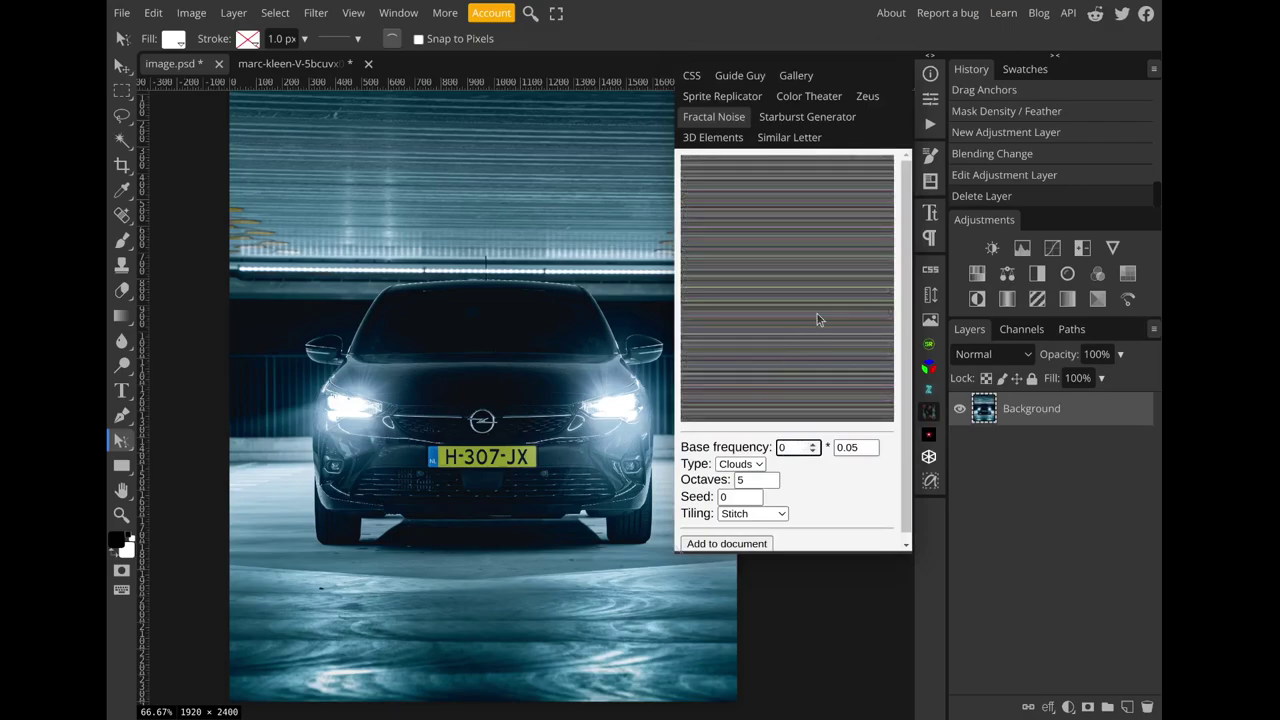
scroll(817, 319, down, 1)
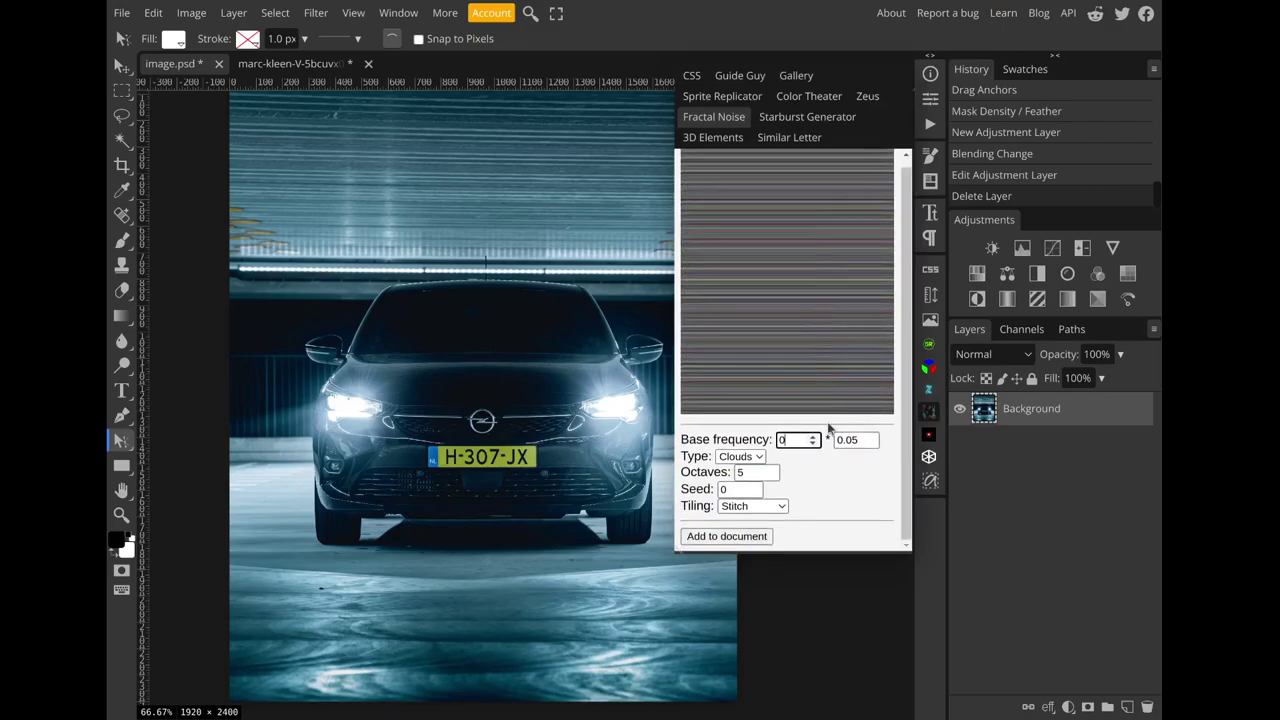
click(771, 477)
click(772, 469)
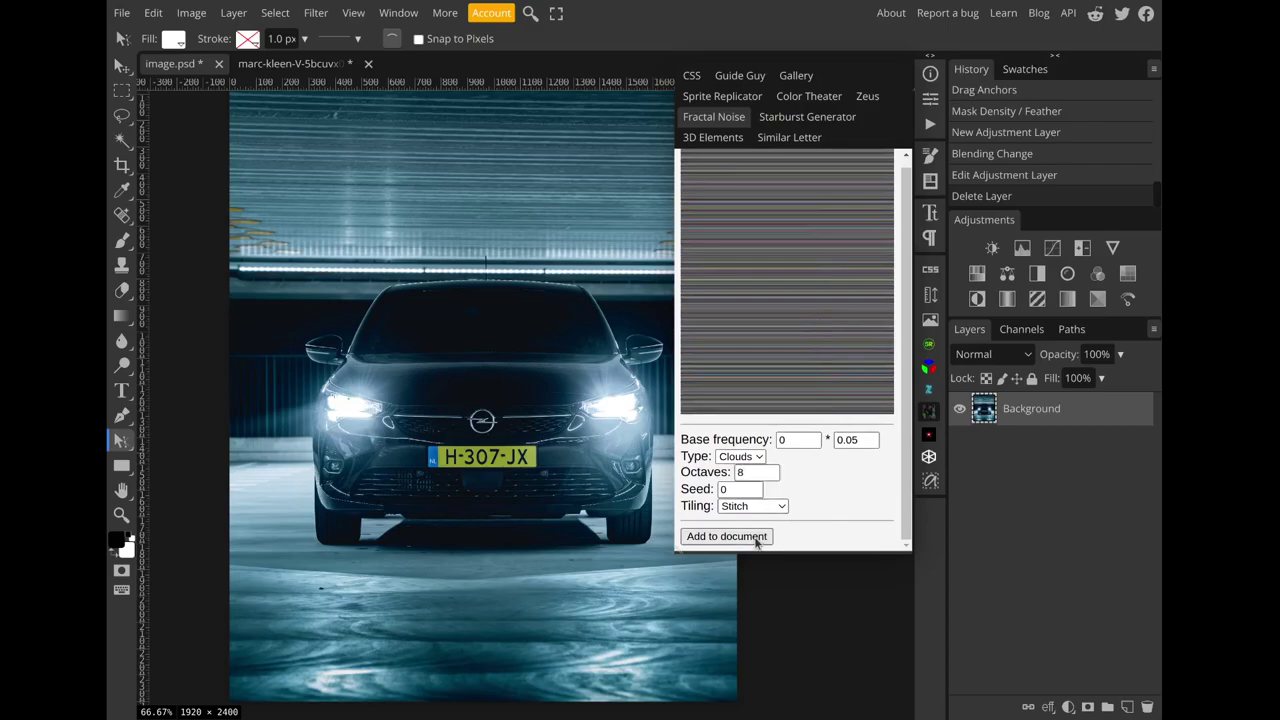
click(735, 536)
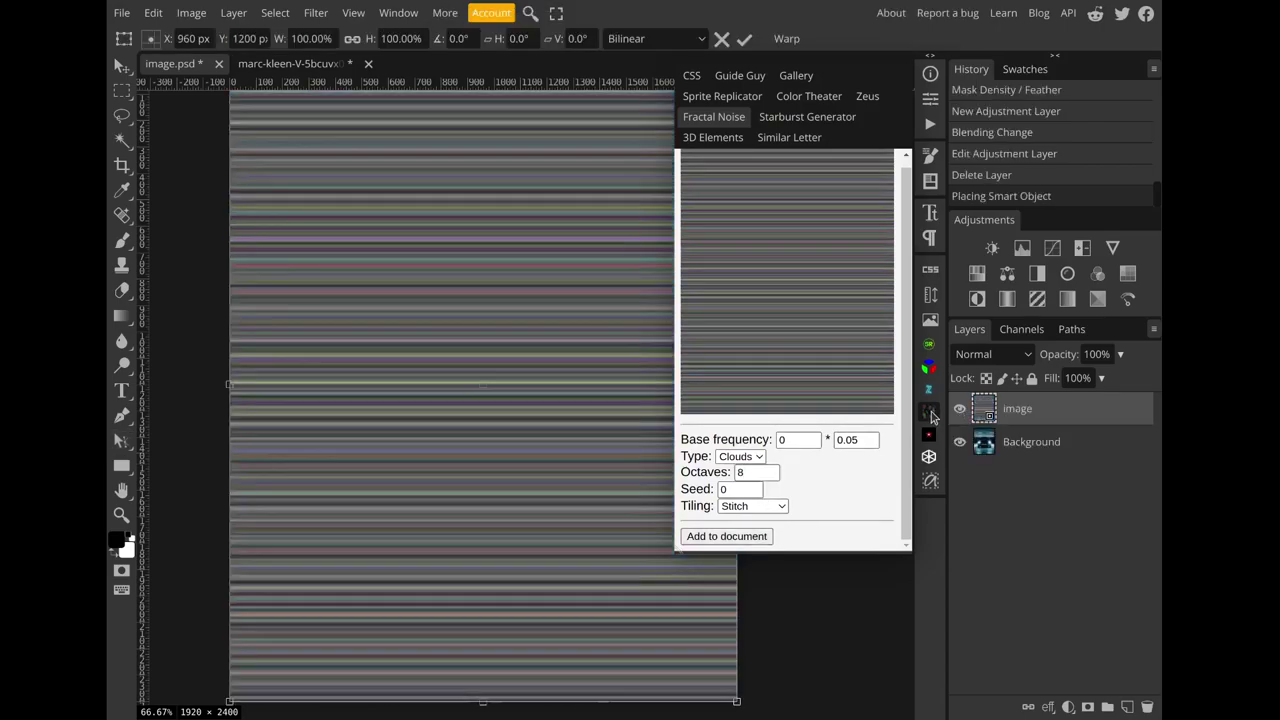
Step: Apply Levels with inputs 54, 0.81 and 200 to the noise layer
click(931, 414)
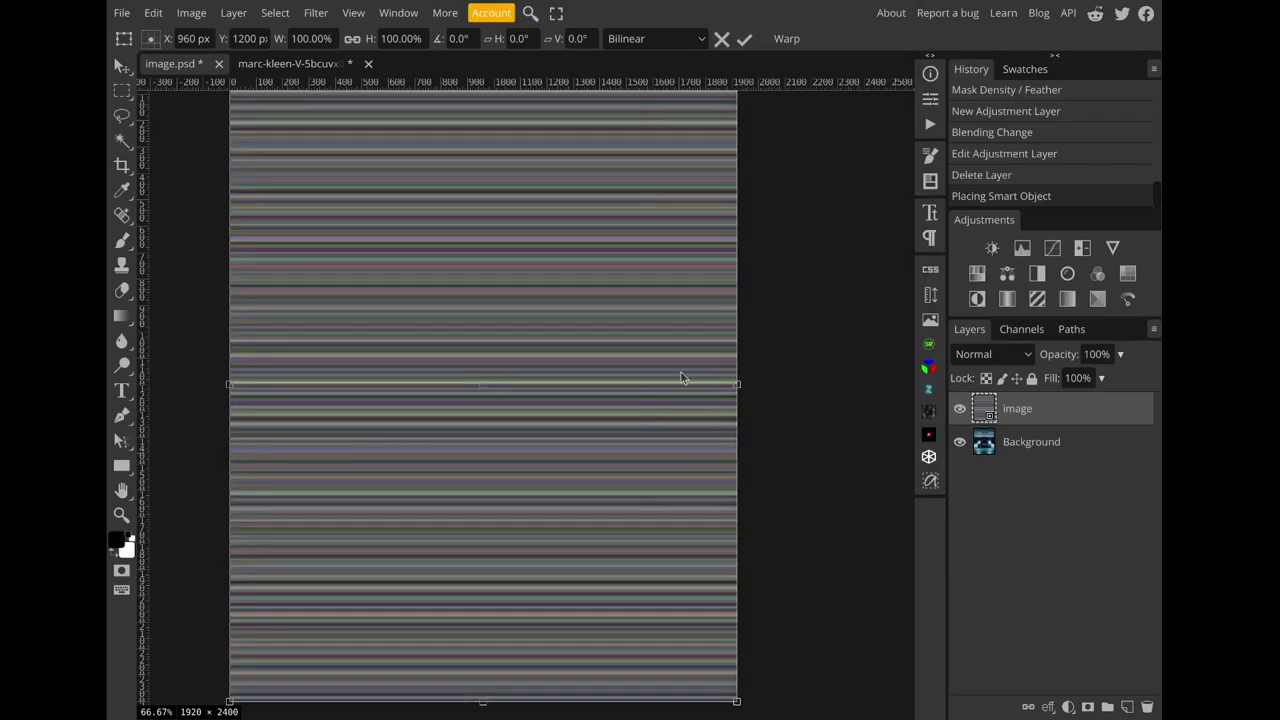
key(ctrl+l)
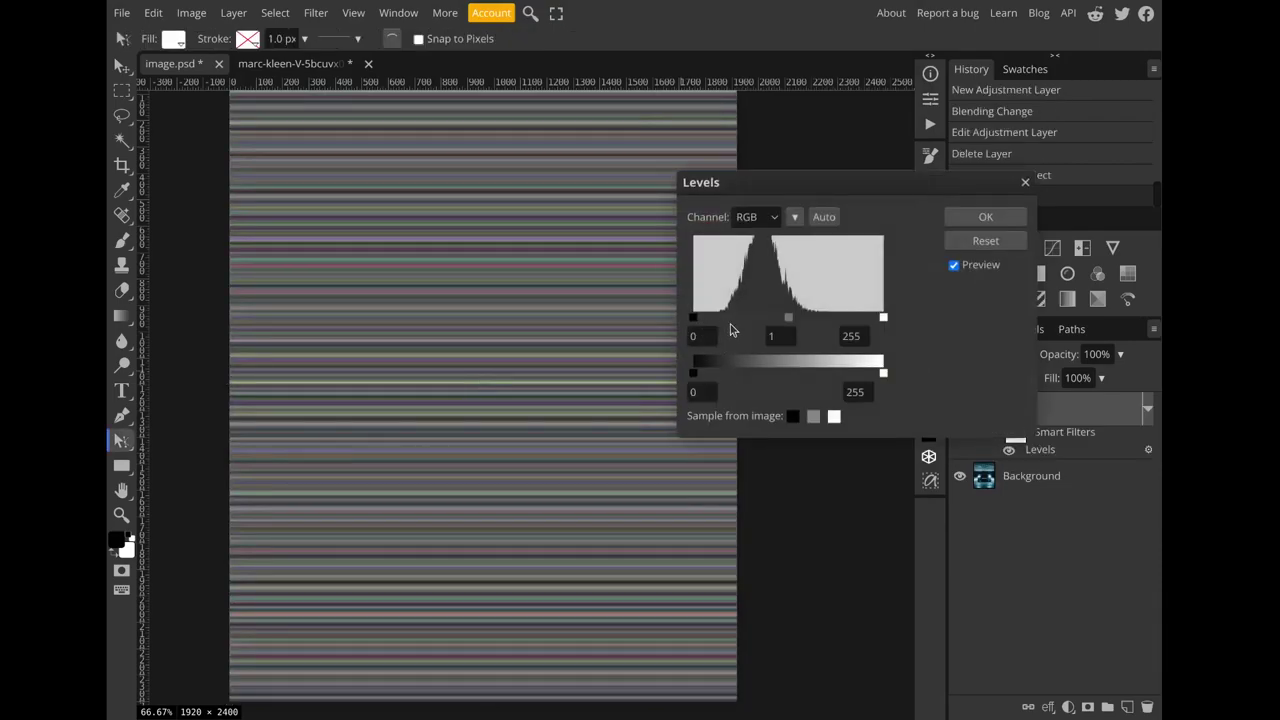
mouse_move(693, 317)
mouse_down()
mouse_move(858, 320)
mouse_move(792, 322)
mouse_up()
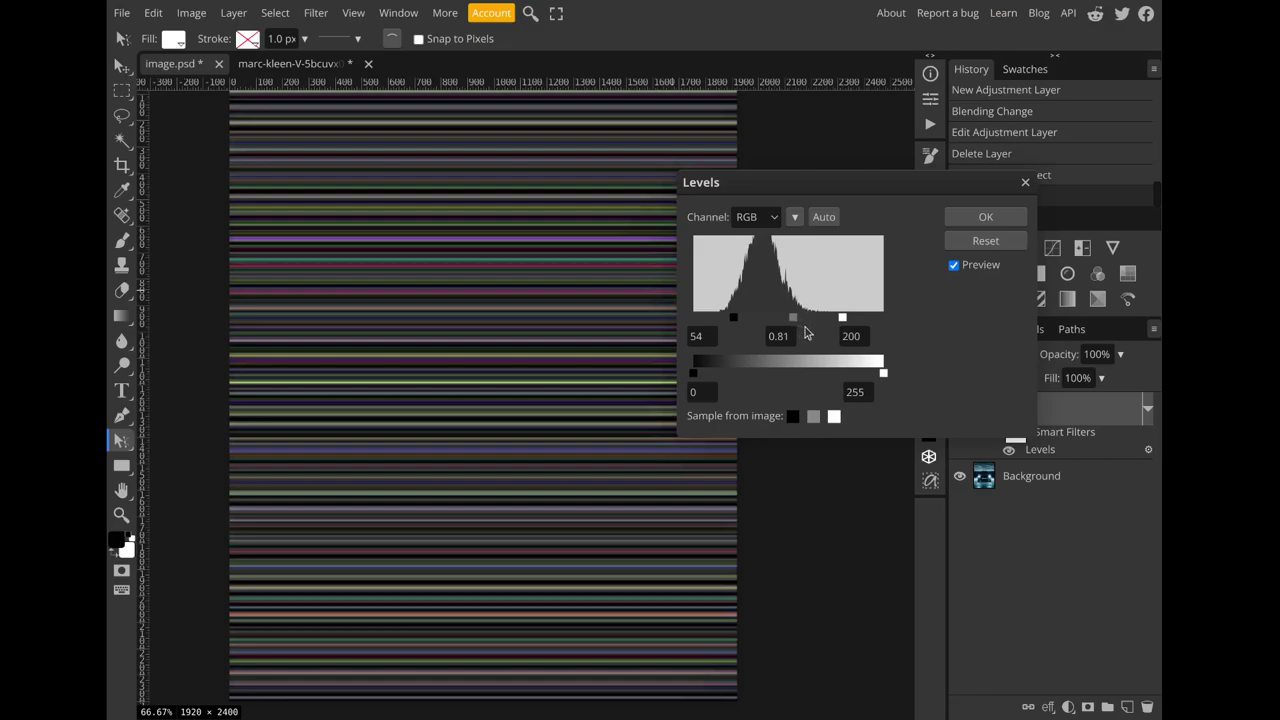
click(980, 219)
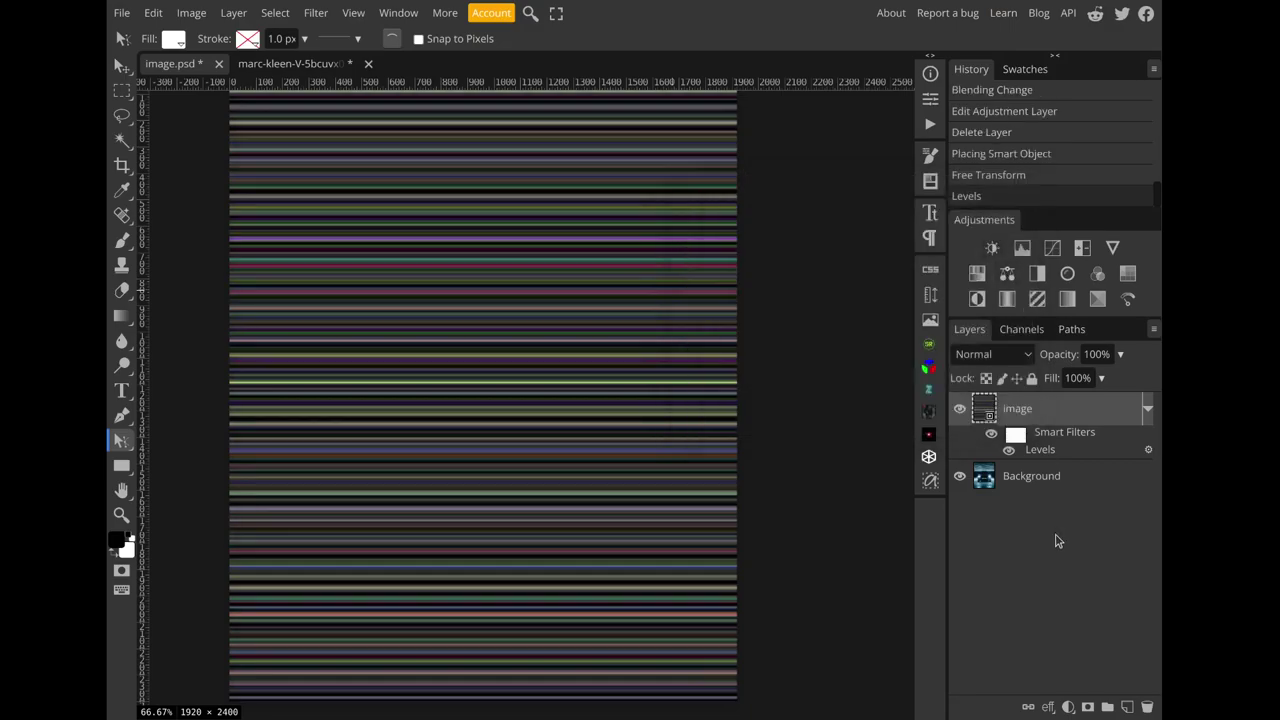
Step: Add a black Color Fill layer above the car photo Background layer
click(1035, 488)
click(1087, 707)
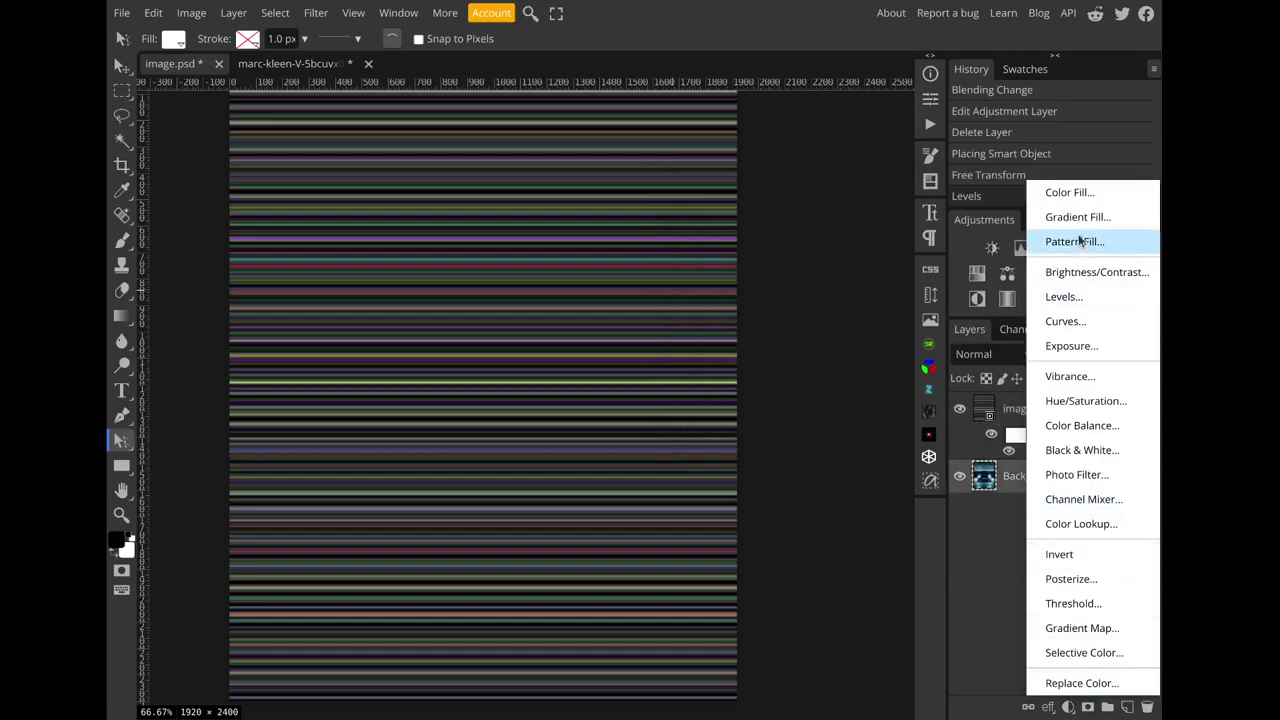
click(1070, 191)
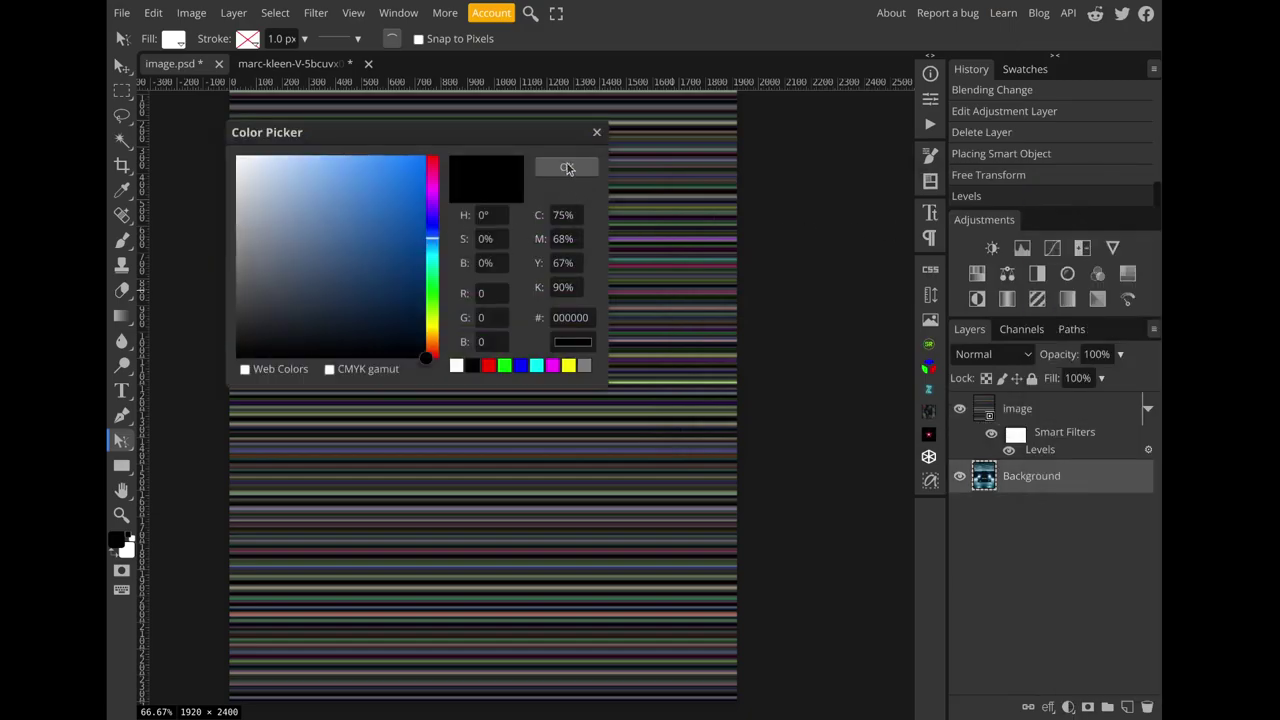
click(566, 167)
Step: Set the streaks image layer to Multiply and group it with Color Fill 1 into Folder 1
click(1017, 405)
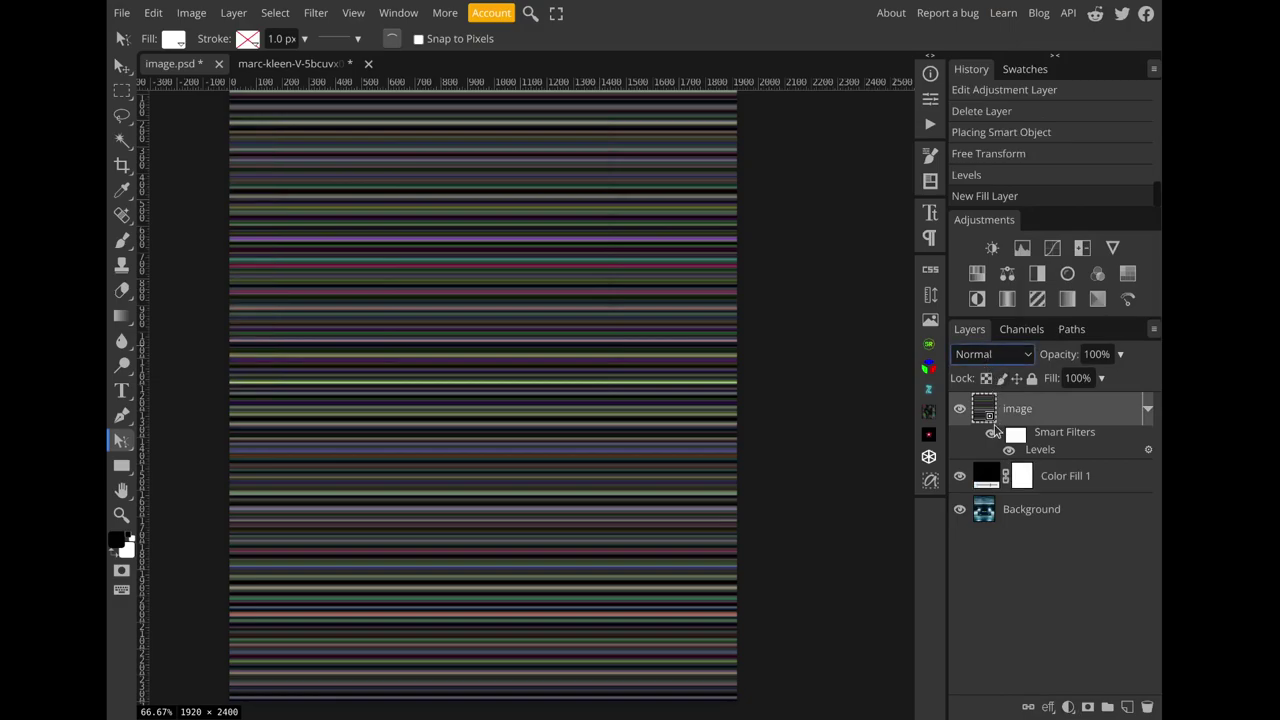
click(996, 432)
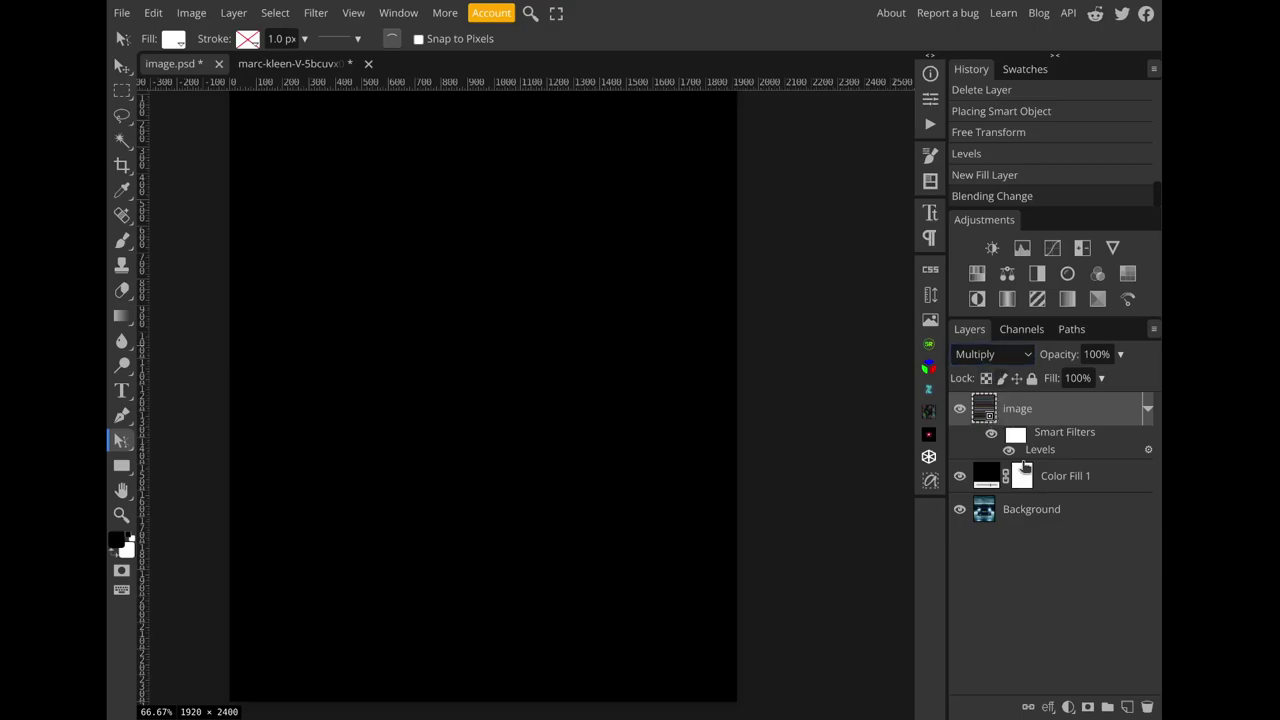
click(1063, 477)
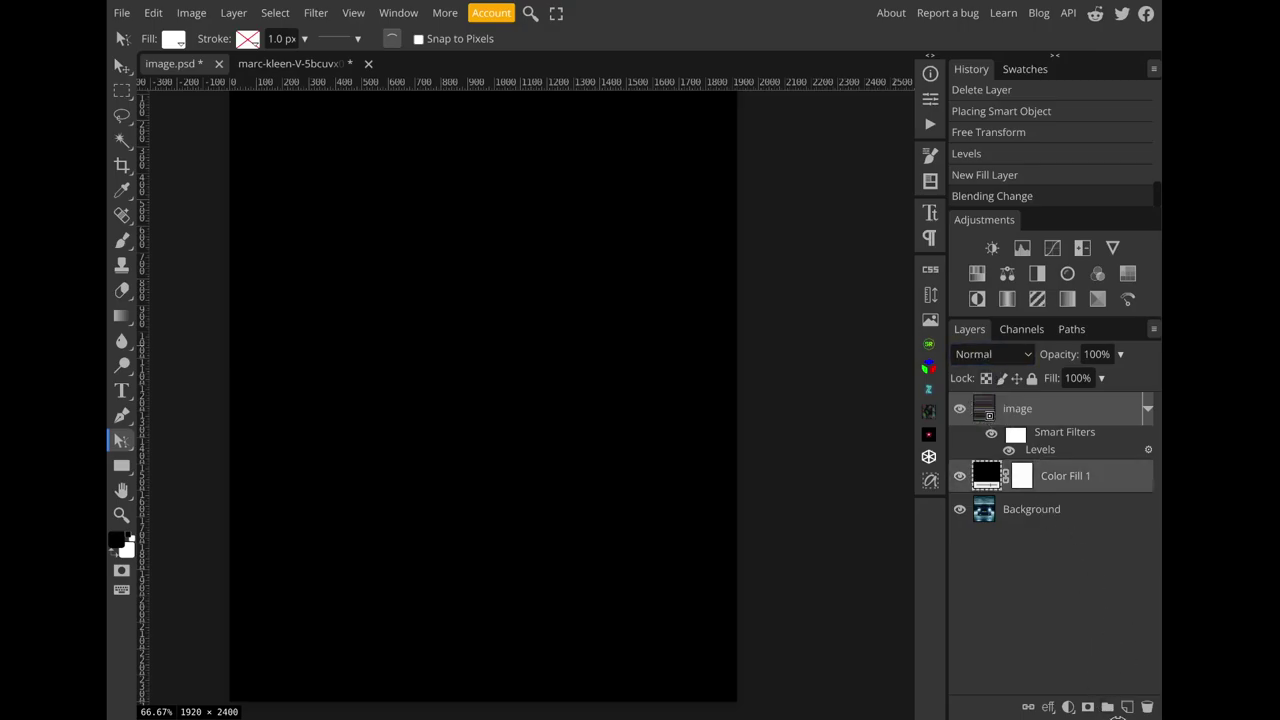
click(1109, 707)
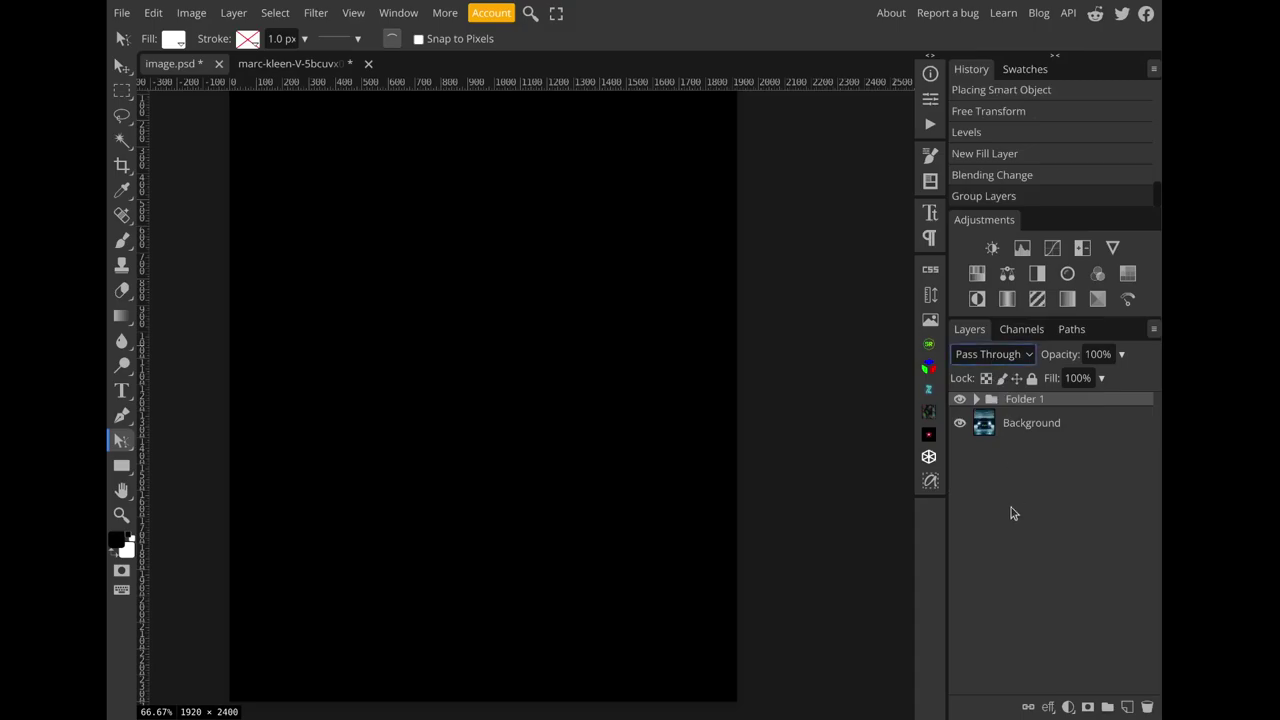
Step: Set Folder 1 to Screen and add a new empty layer above Color Fill 1
key(s)
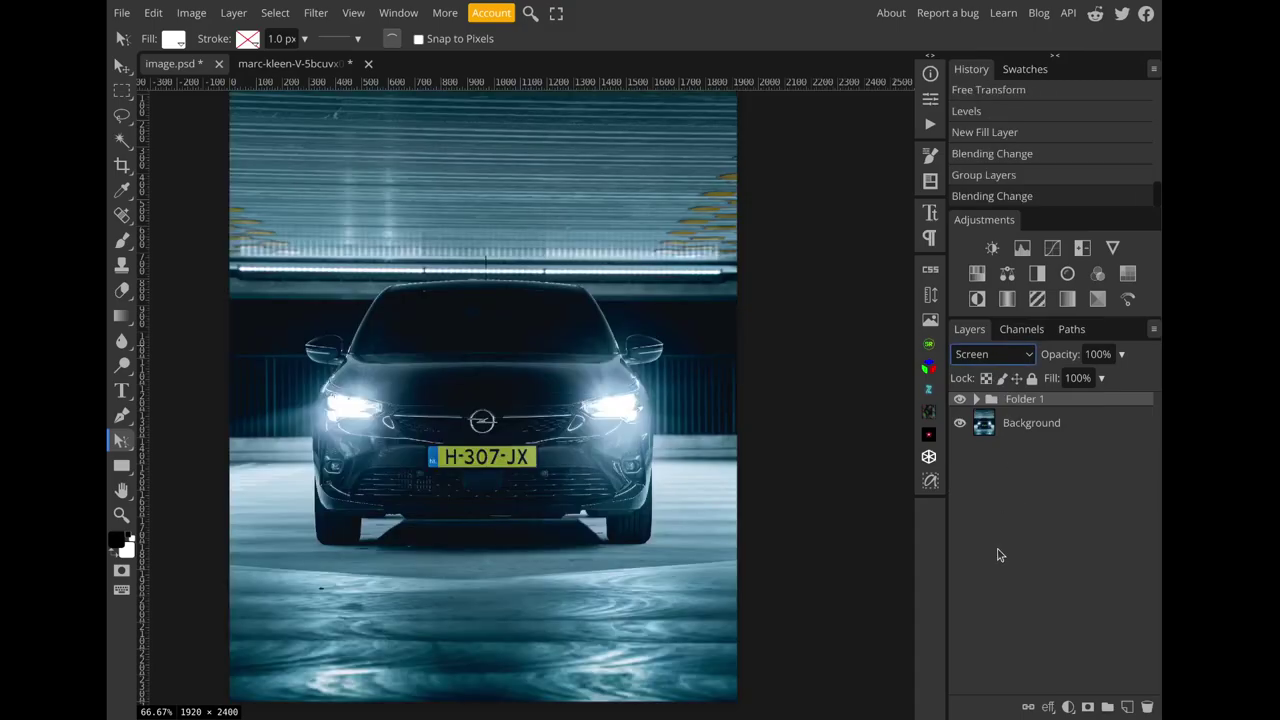
click(977, 399)
click(1082, 502)
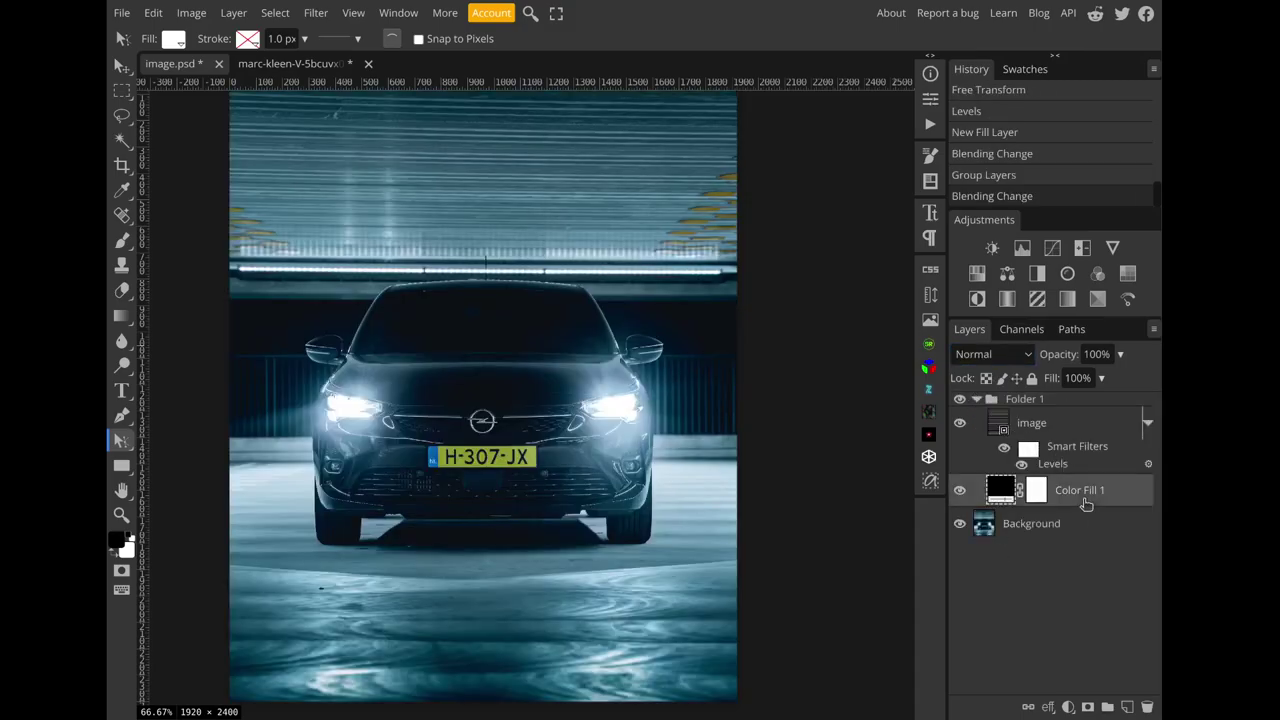
click(1127, 706)
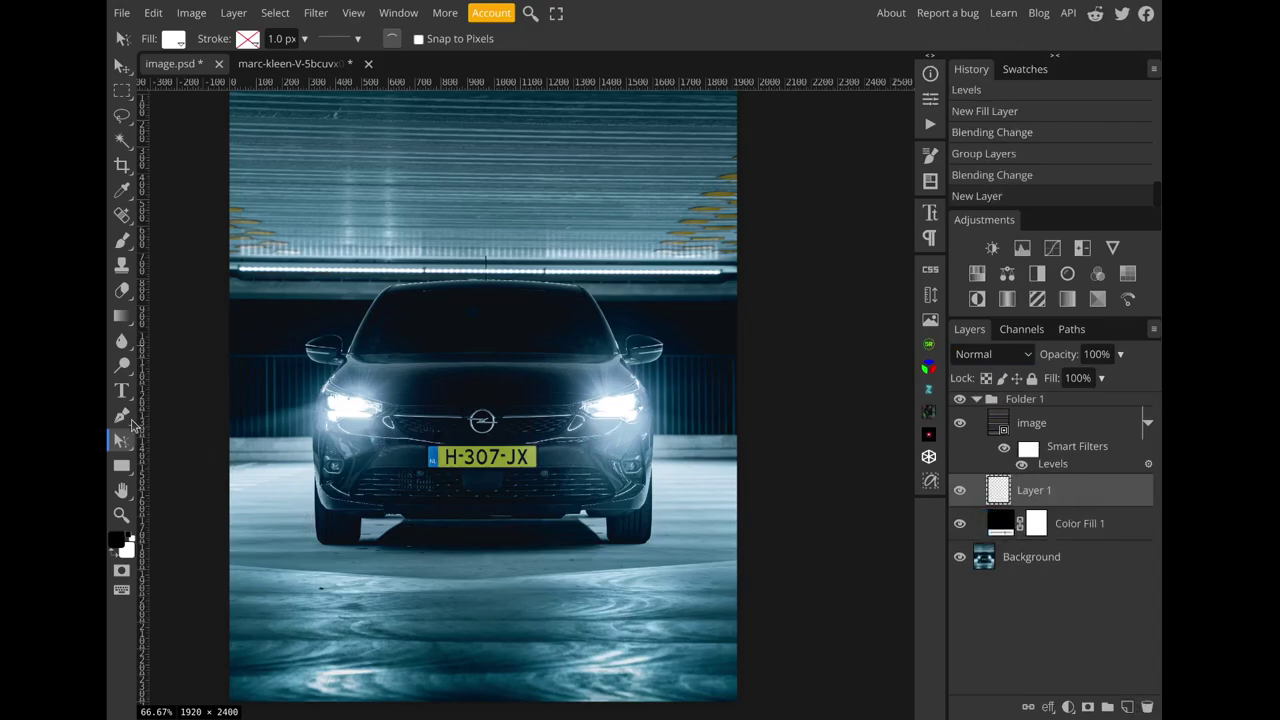
Step: Draw a closed thin Pen shape from left of the left headlight toward the grille
key(p)
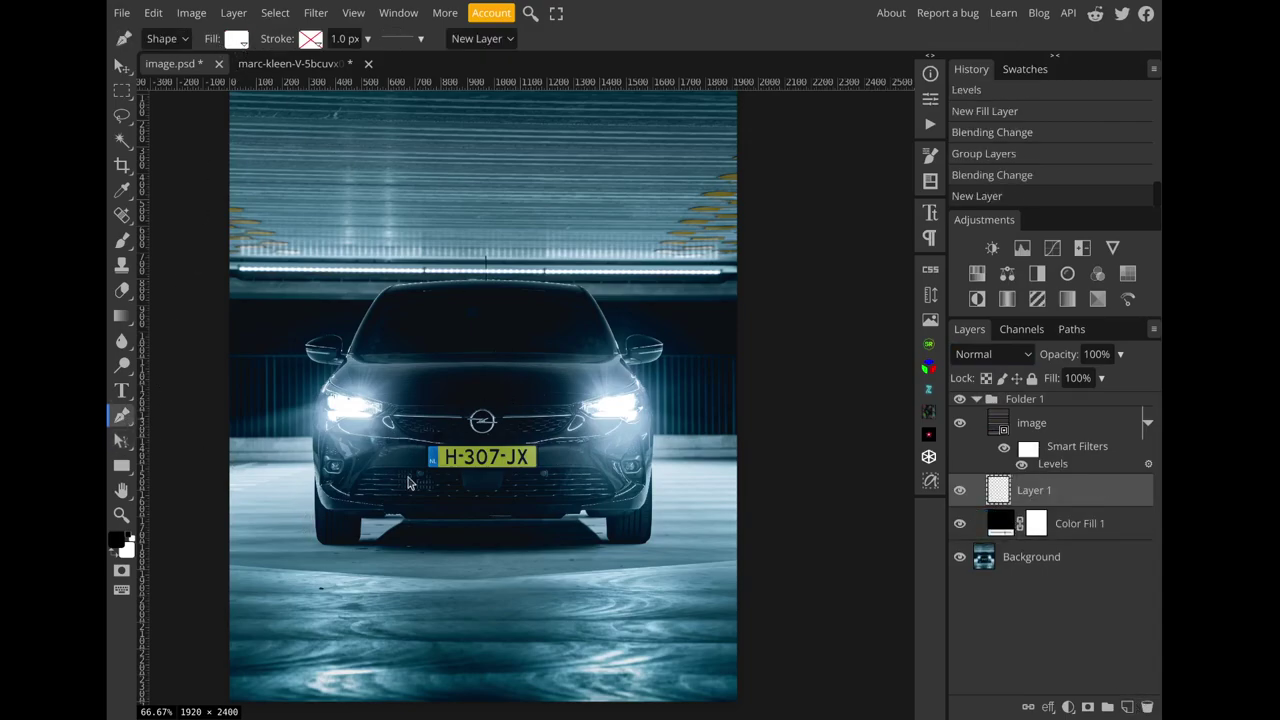
click(357, 401)
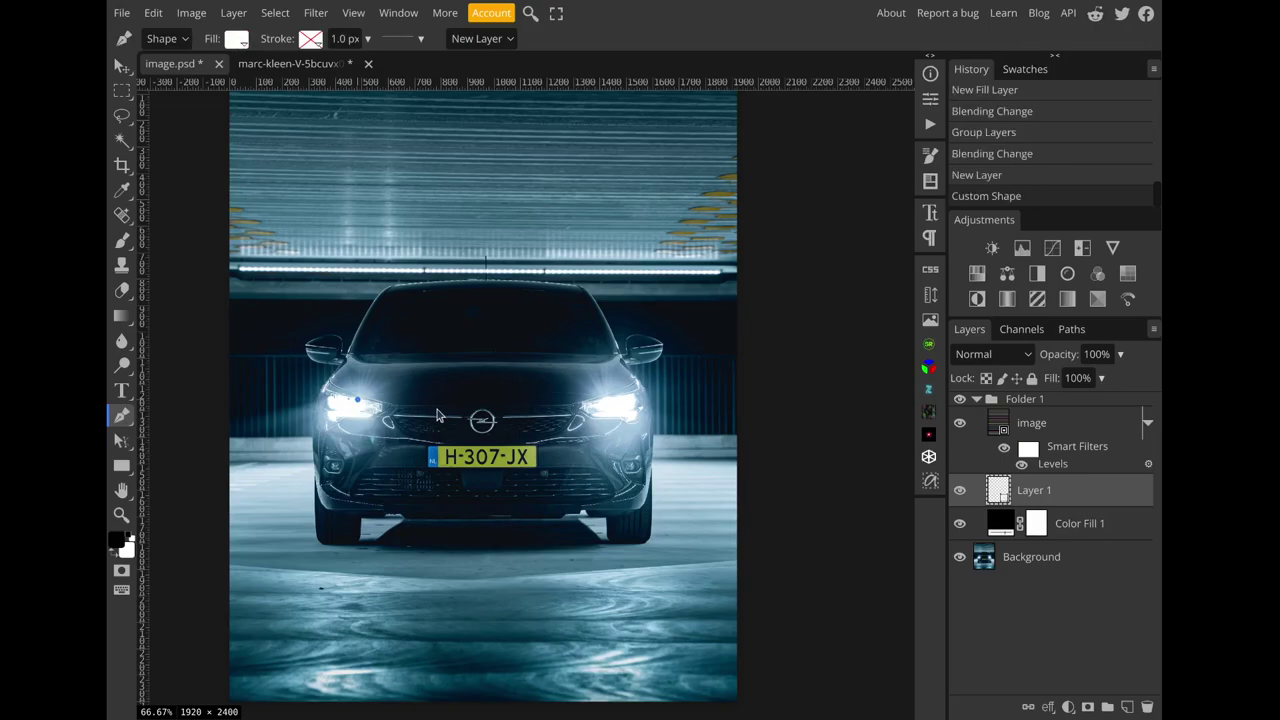
click(483, 407)
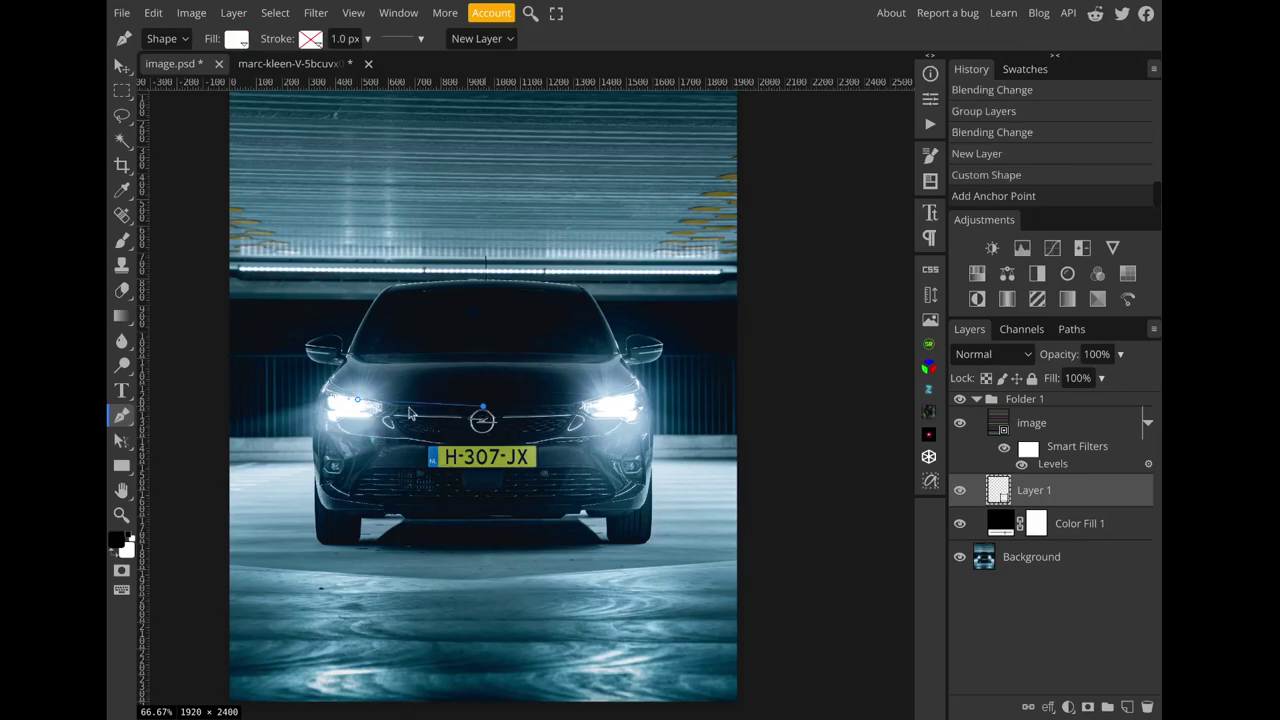
click(357, 402)
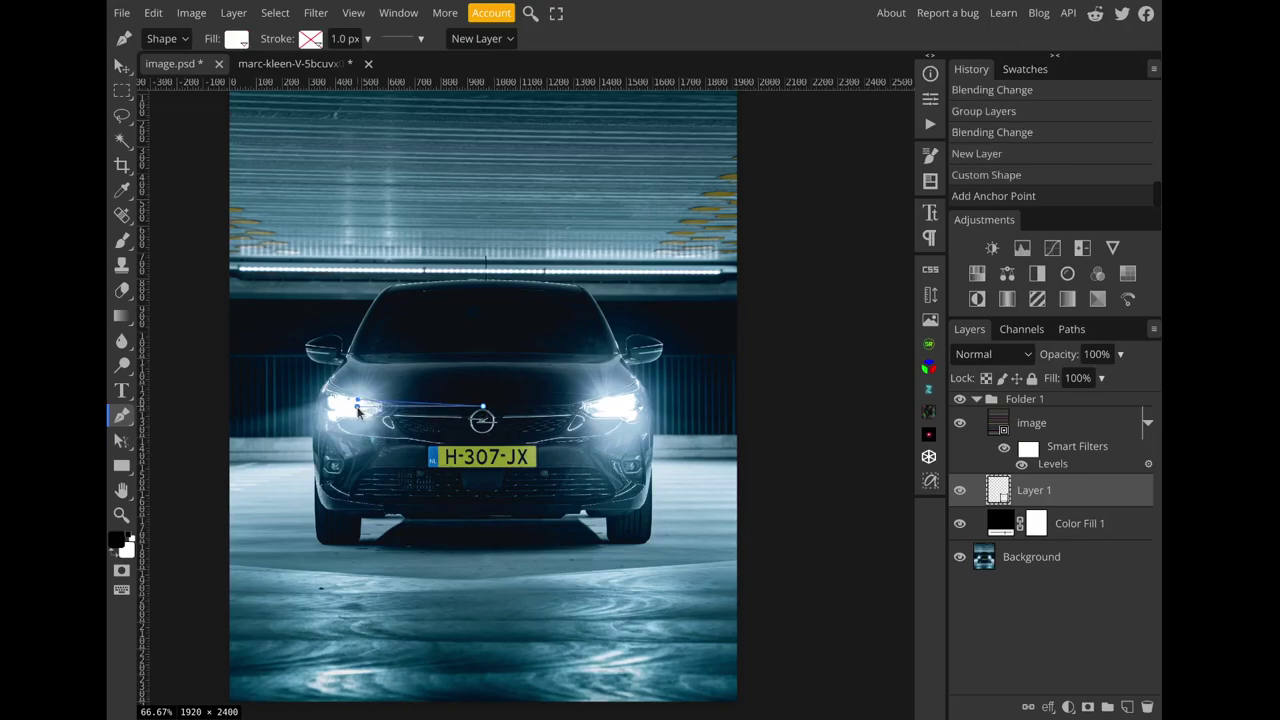
click(253, 404)
click(356, 401)
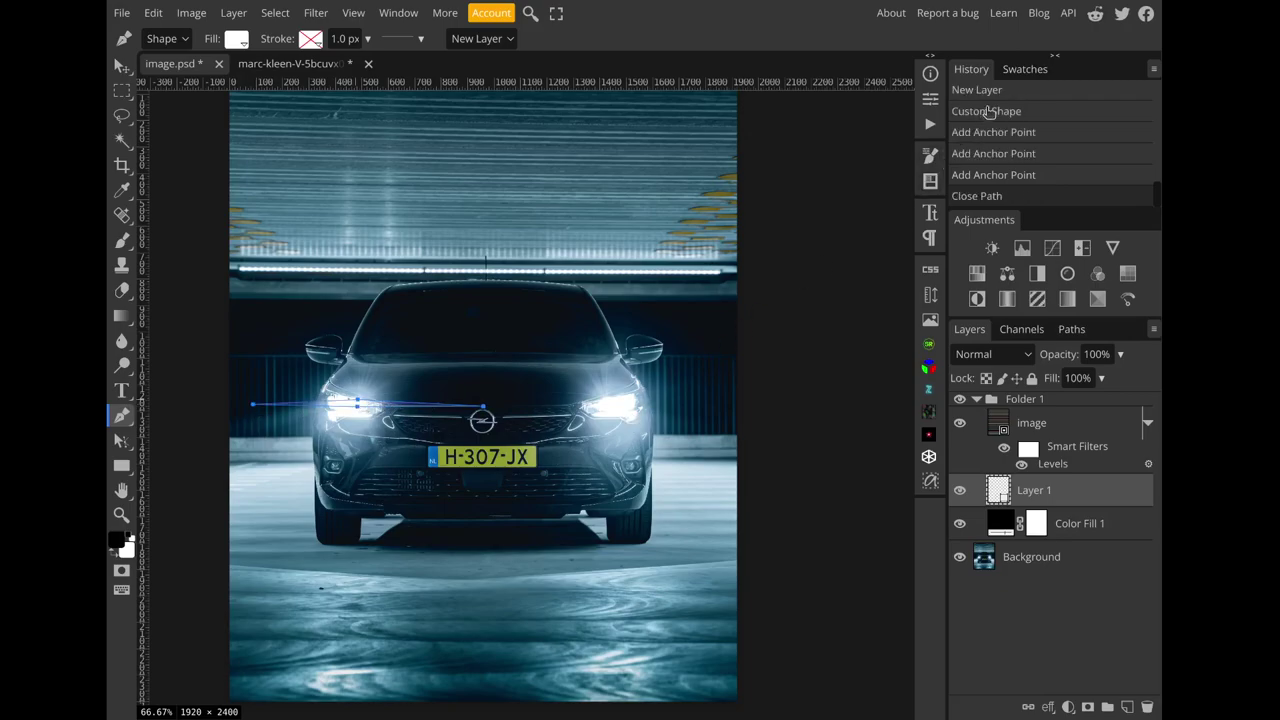
click(930, 98)
Step: Feather Layer 1's vector mask to about 6.93 px to soften the left streak
click(737, 100)
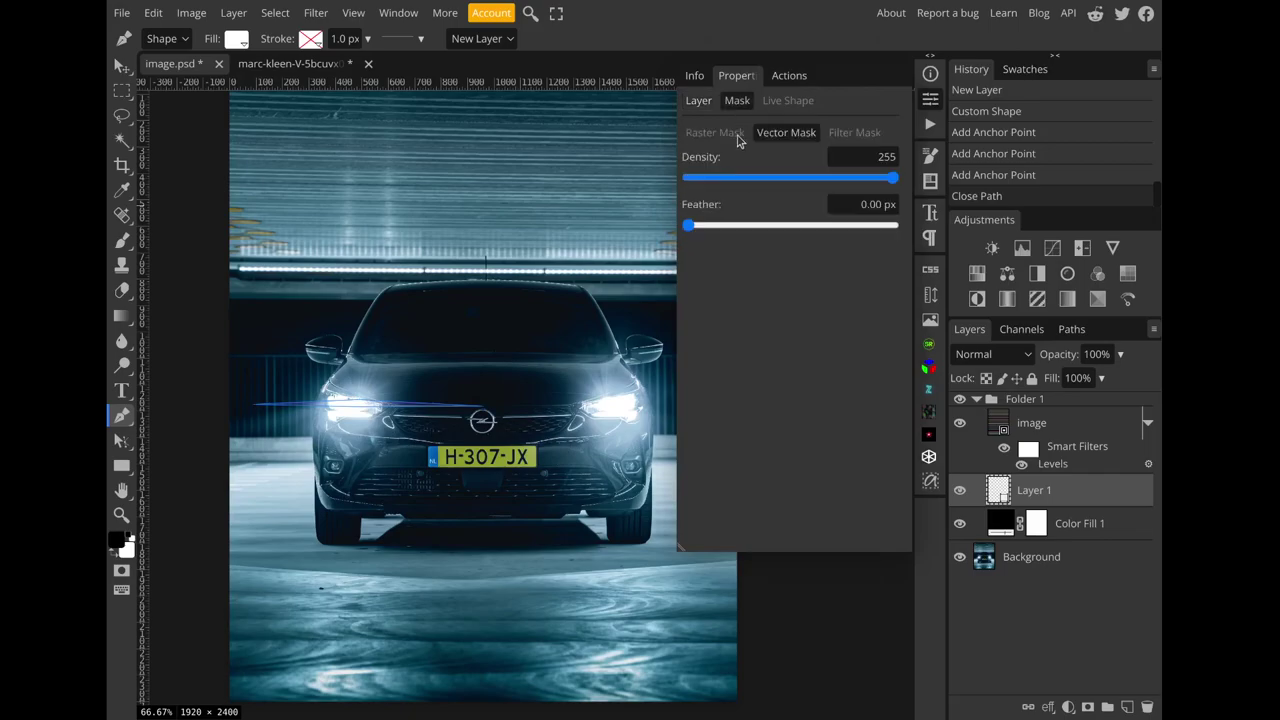
drag(690, 225, 733, 233)
click(1033, 423)
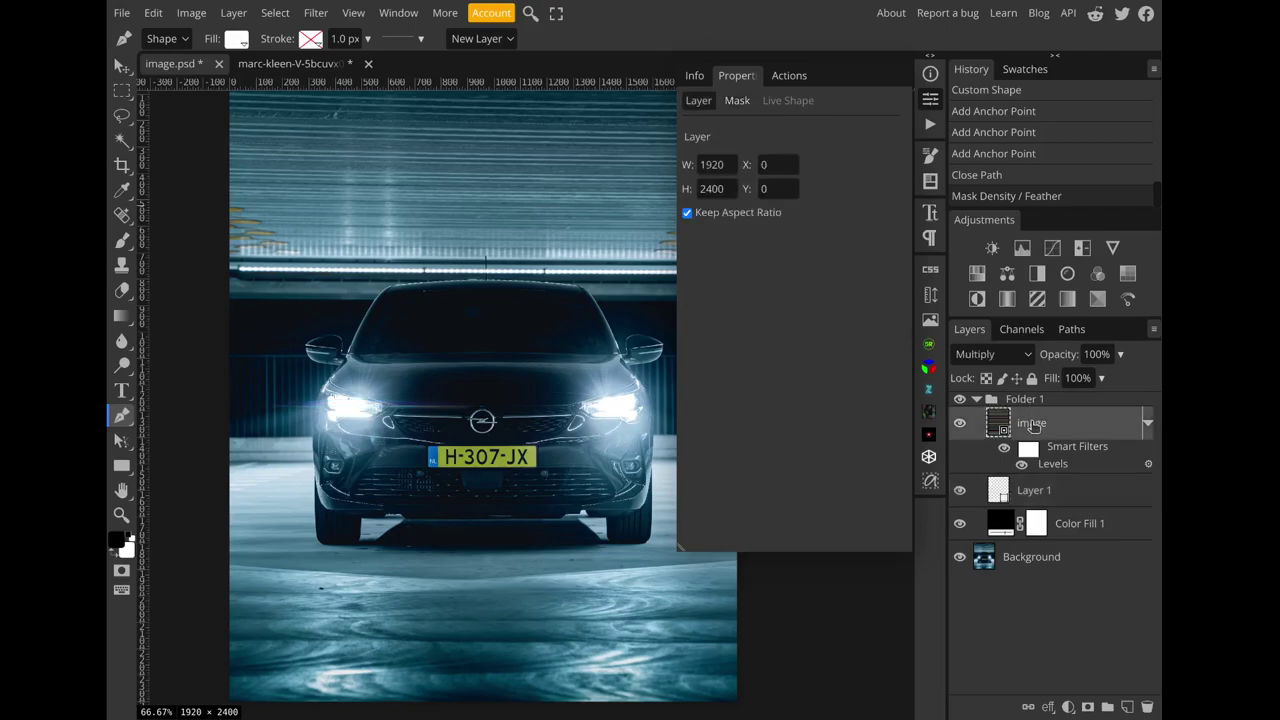
click(1054, 492)
click(736, 101)
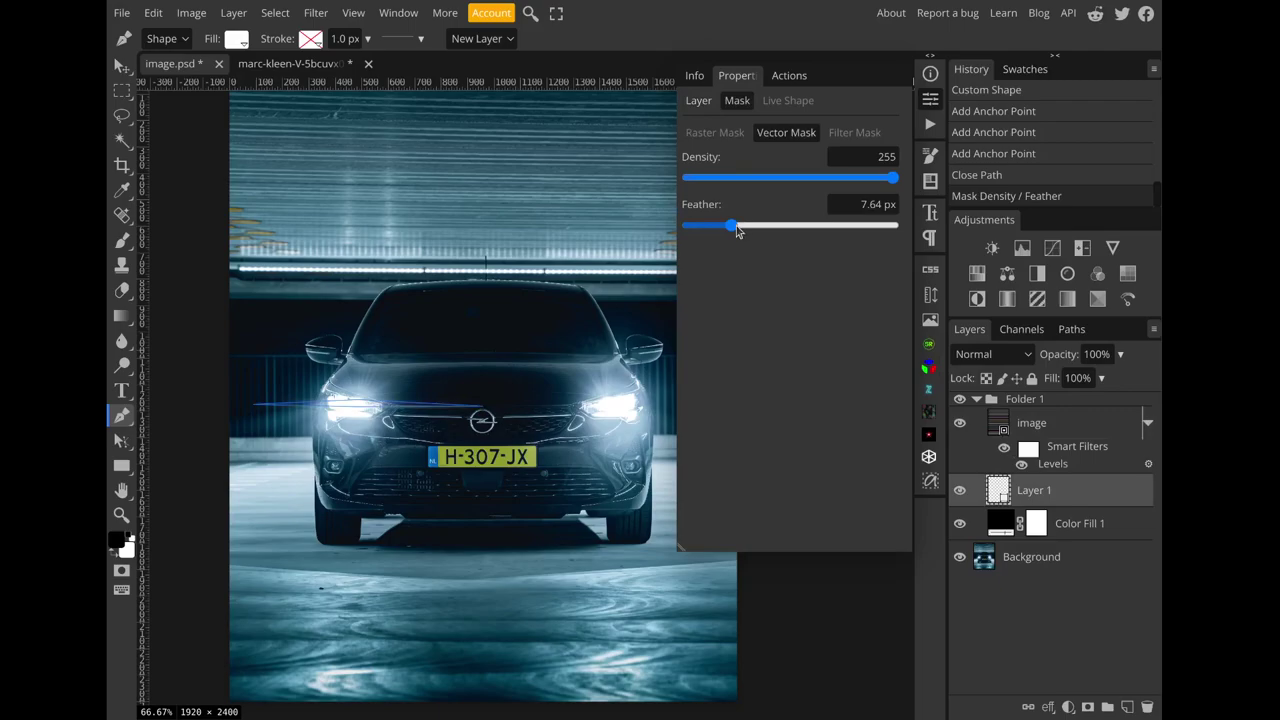
drag(734, 229, 729, 232)
Step: Drag the left streak's right anchor further toward the grille, then add empty Layer 2
right_click(121, 441)
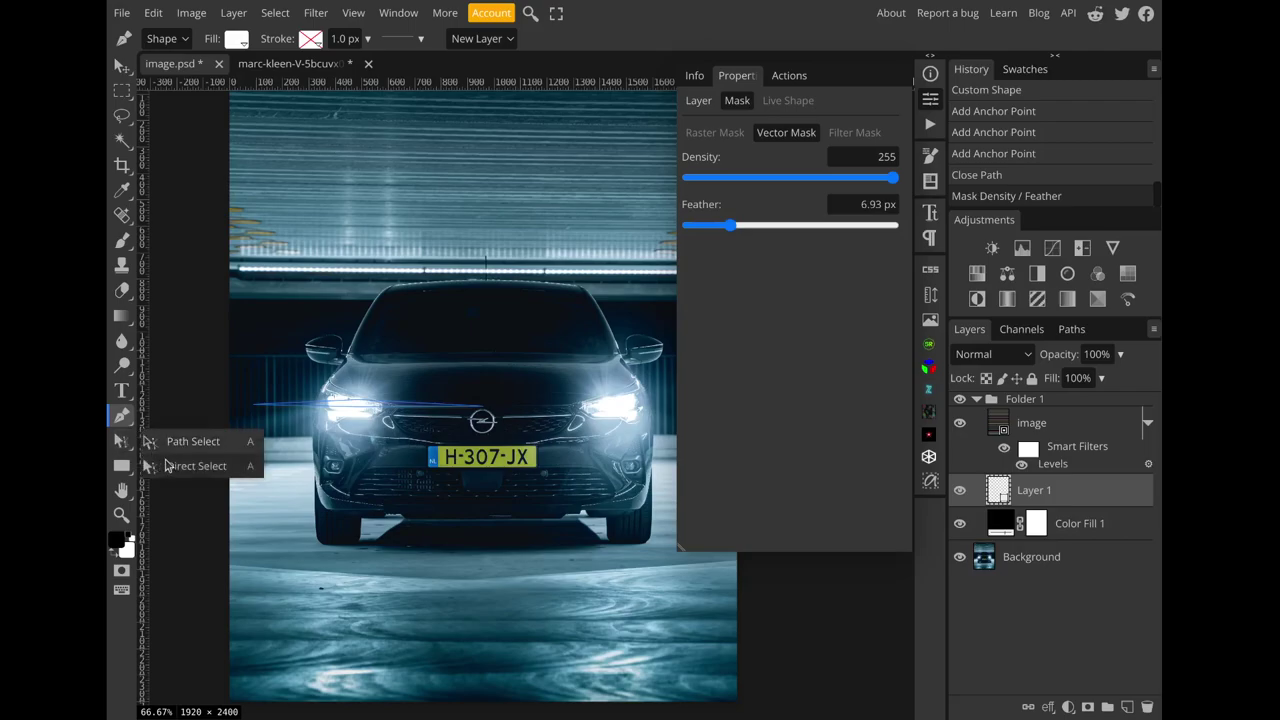
click(190, 466)
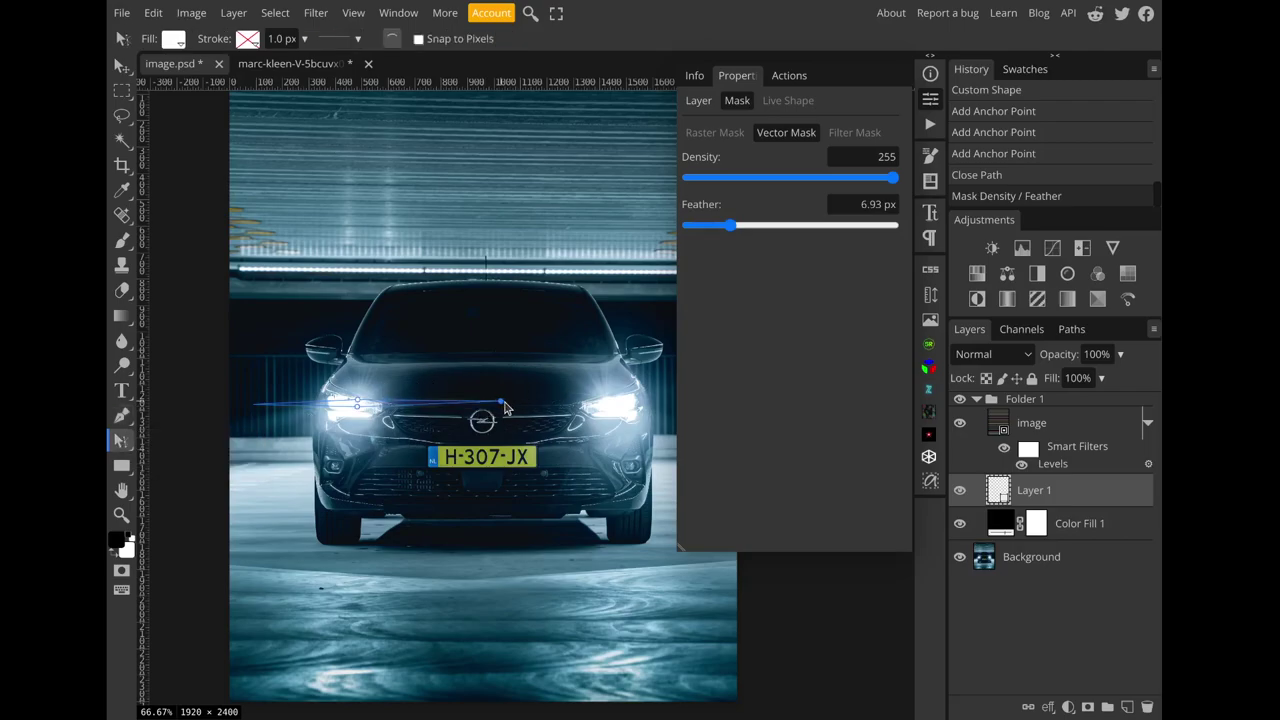
drag(505, 408, 518, 410)
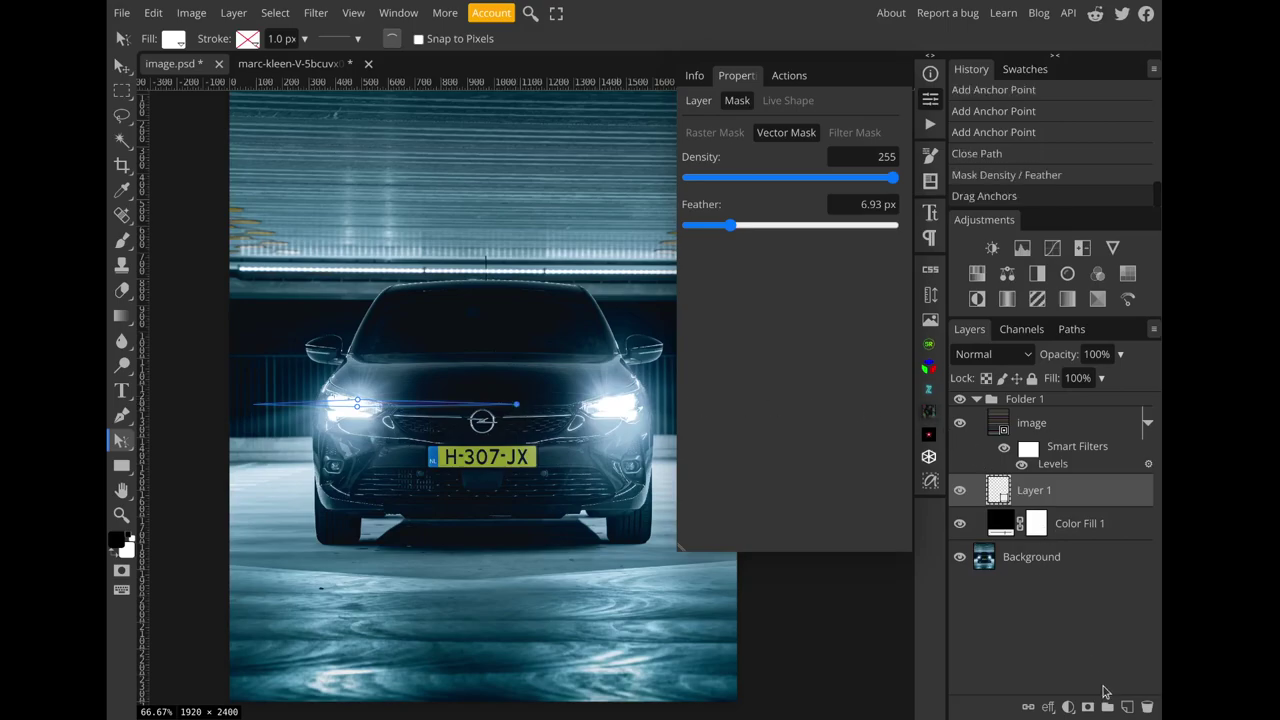
click(1127, 707)
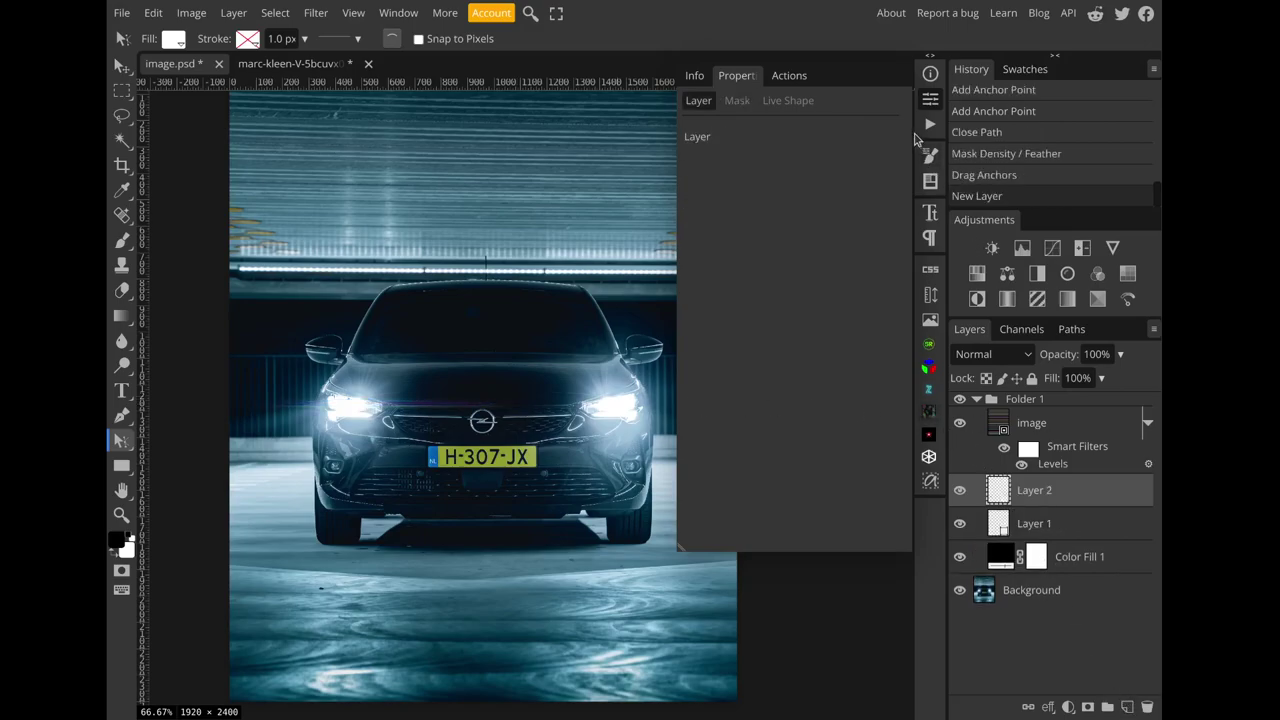
Step: Draw a closed thin Pen shape from the grille across the right headlight on Layer 2
click(930, 98)
click(122, 415)
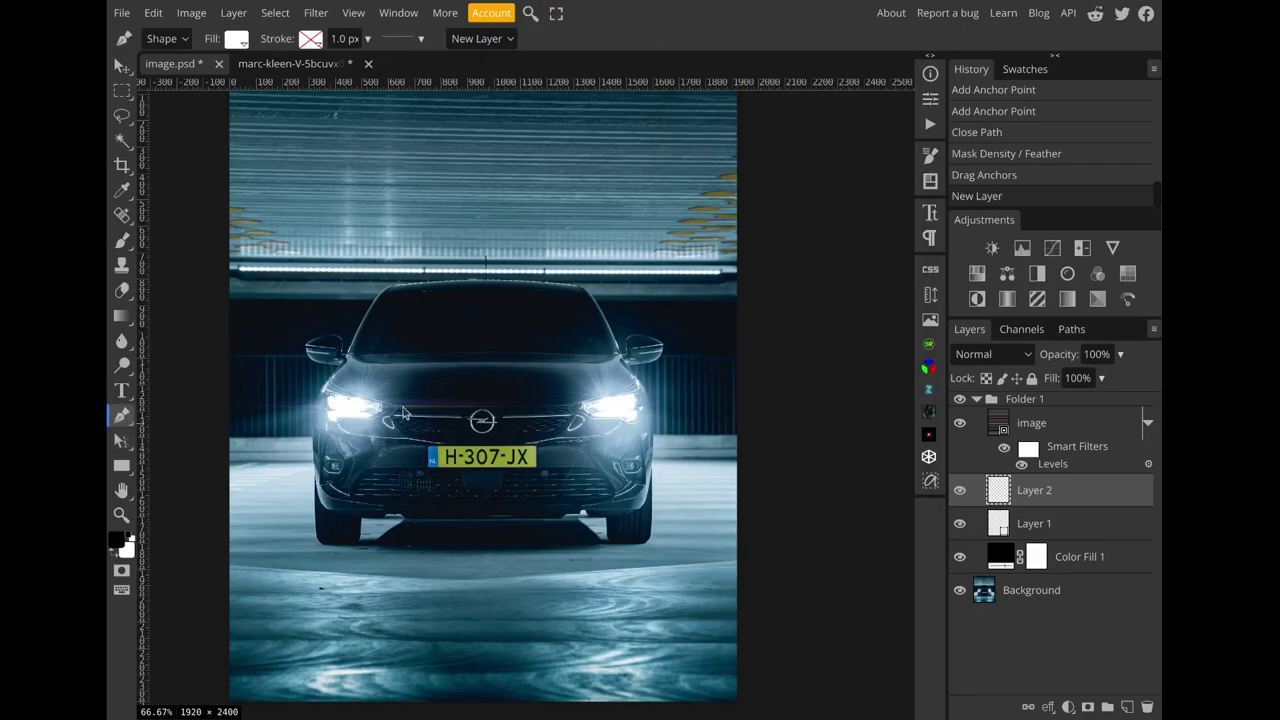
click(606, 401)
click(472, 405)
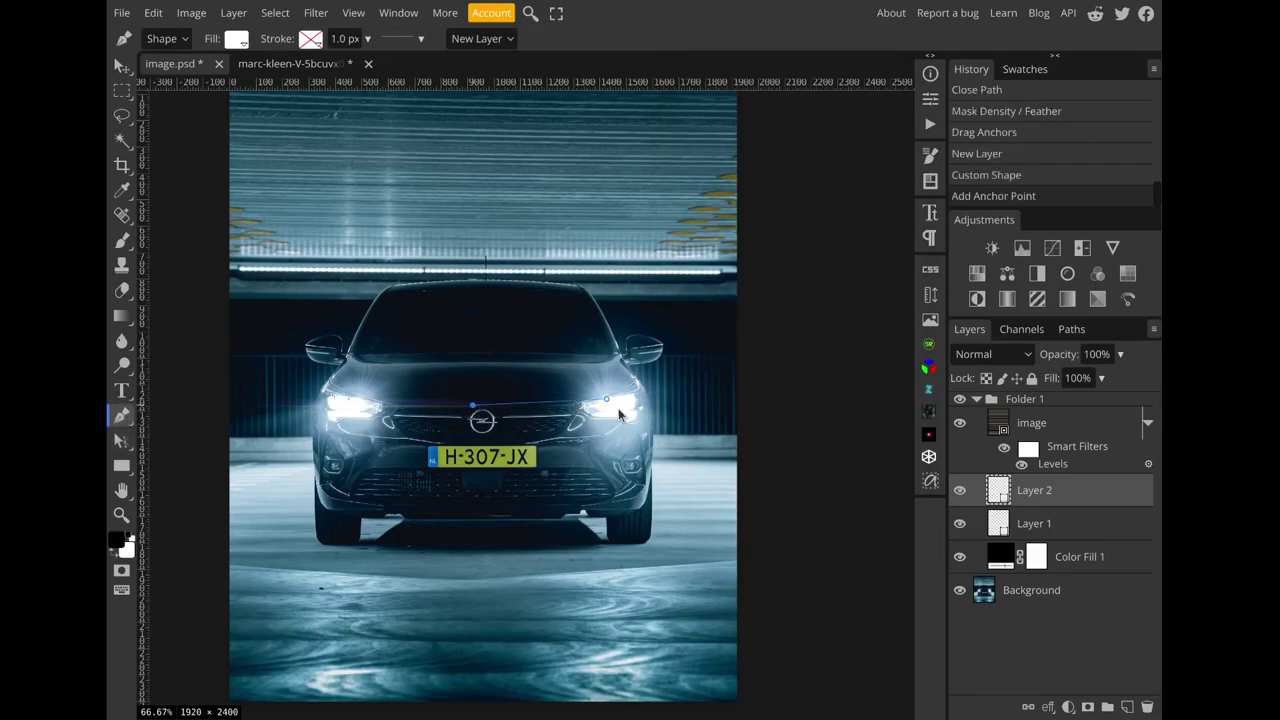
click(607, 405)
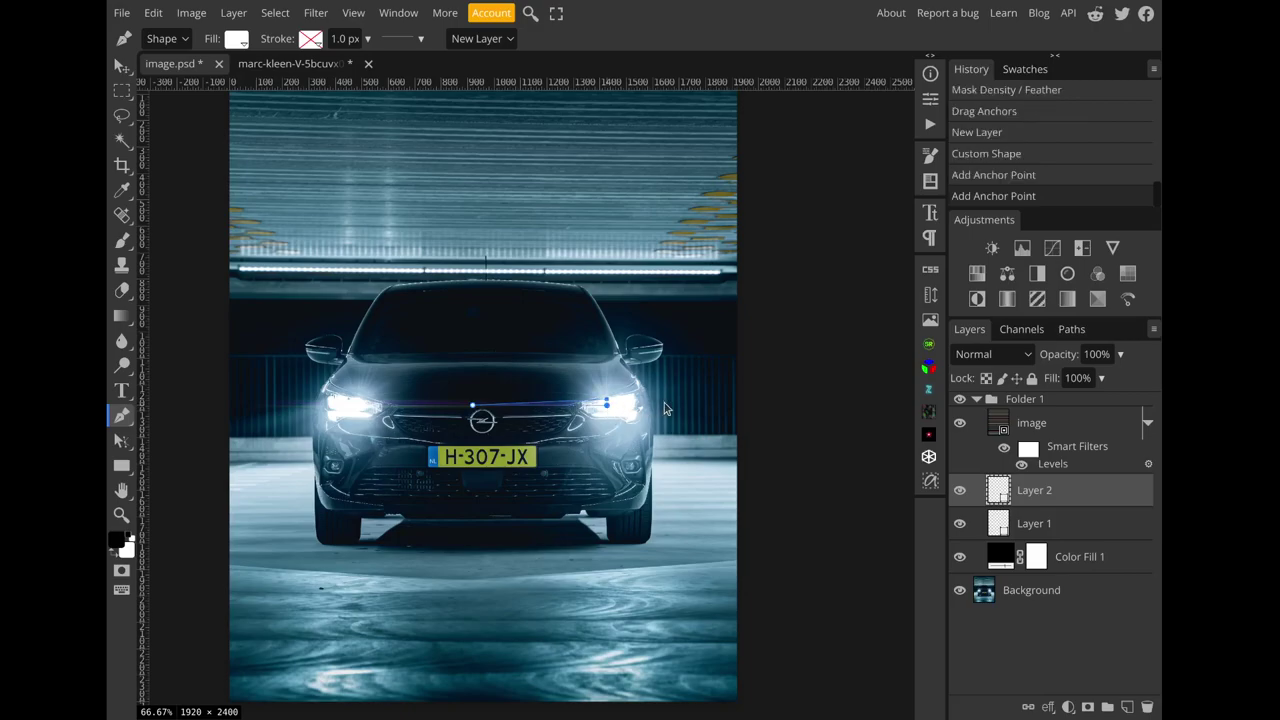
click(685, 404)
click(606, 402)
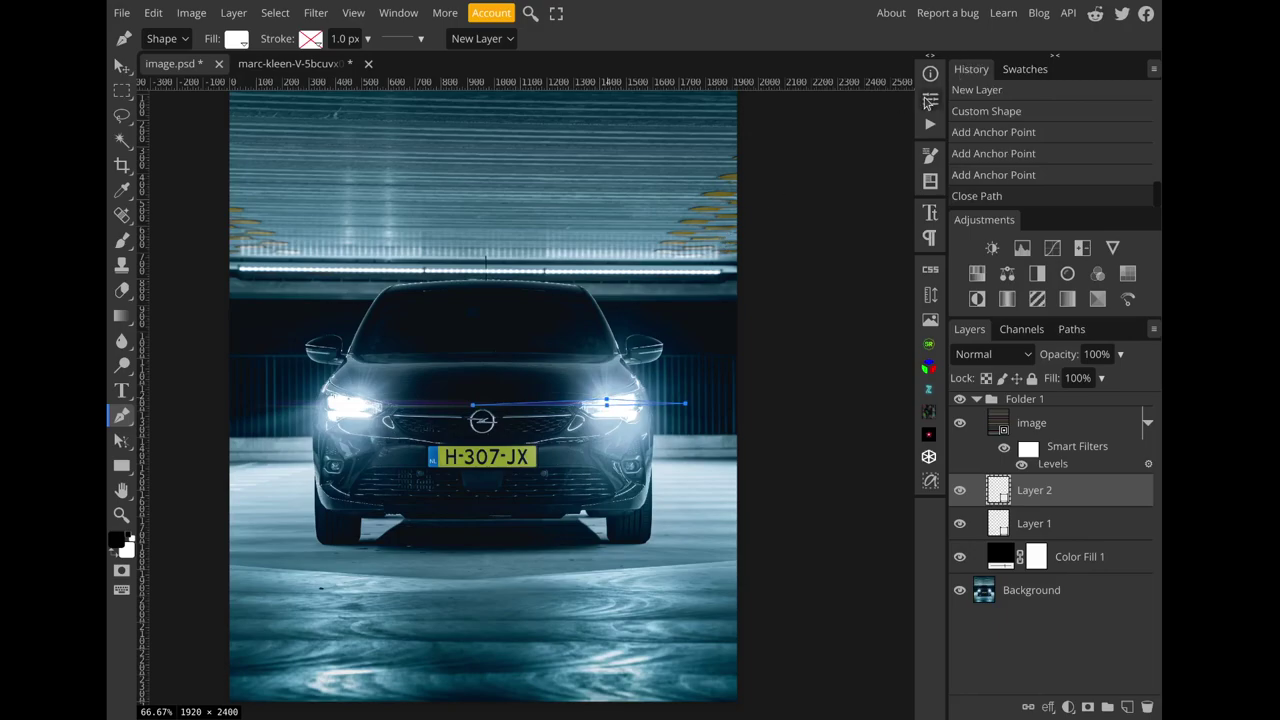
Step: Feather the right streak's vector mask to about 6.70 px
click(930, 98)
click(737, 101)
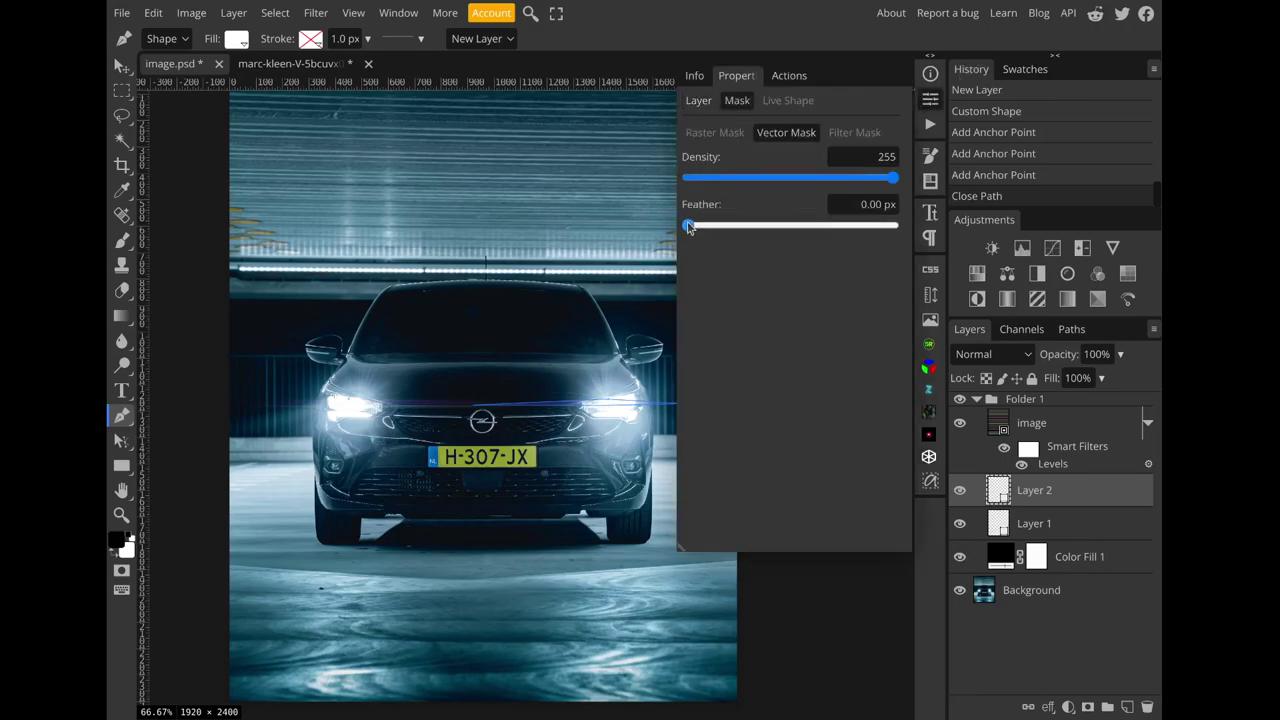
drag(689, 225, 730, 232)
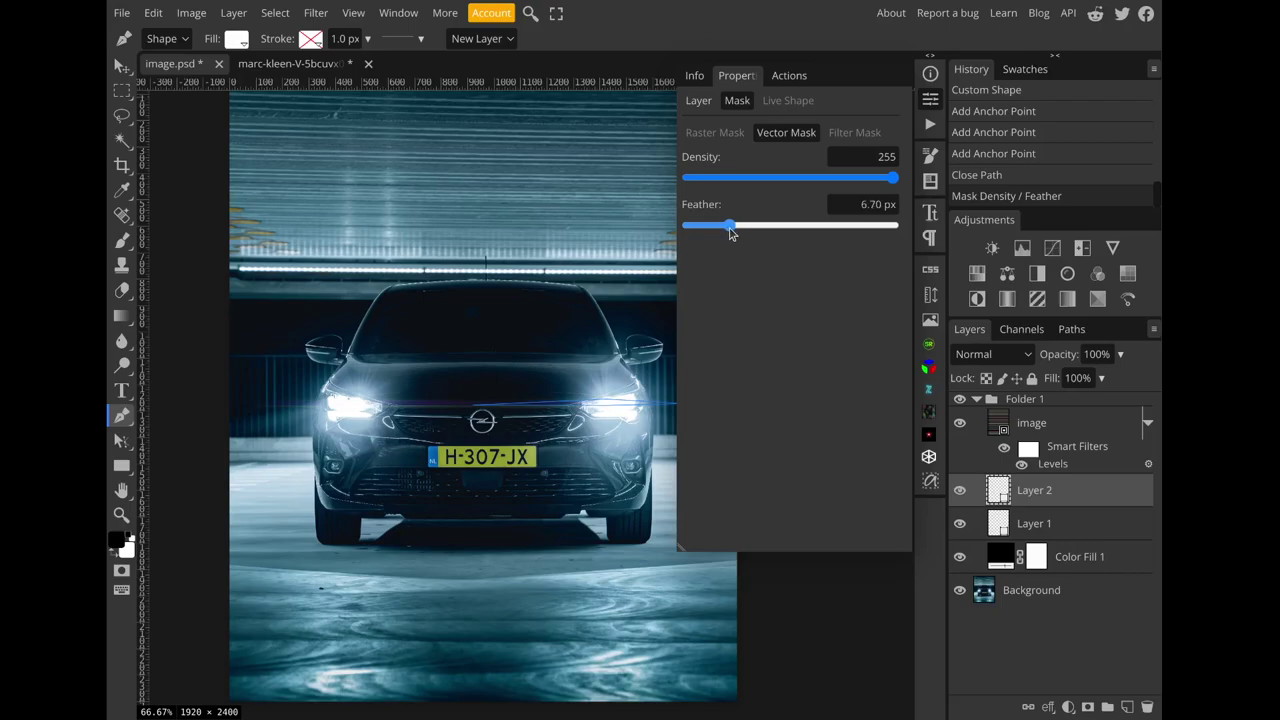
drag(731, 232, 730, 230)
click(938, 100)
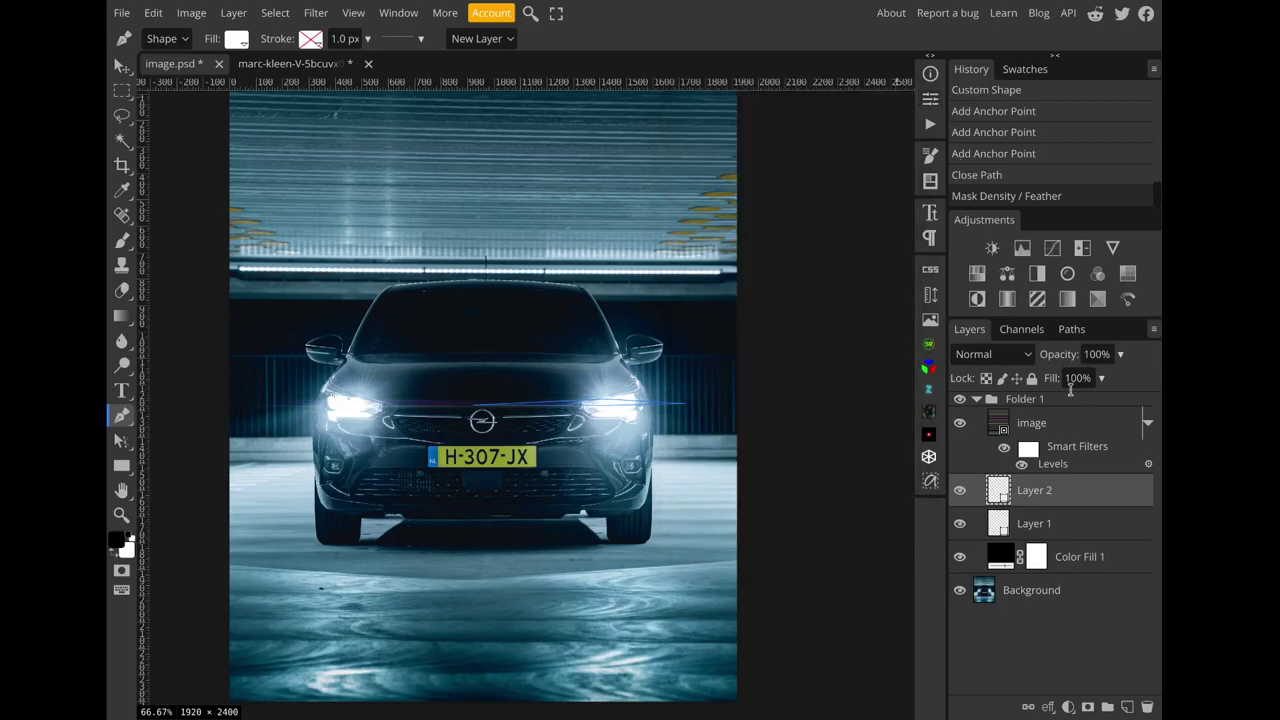
click(1074, 425)
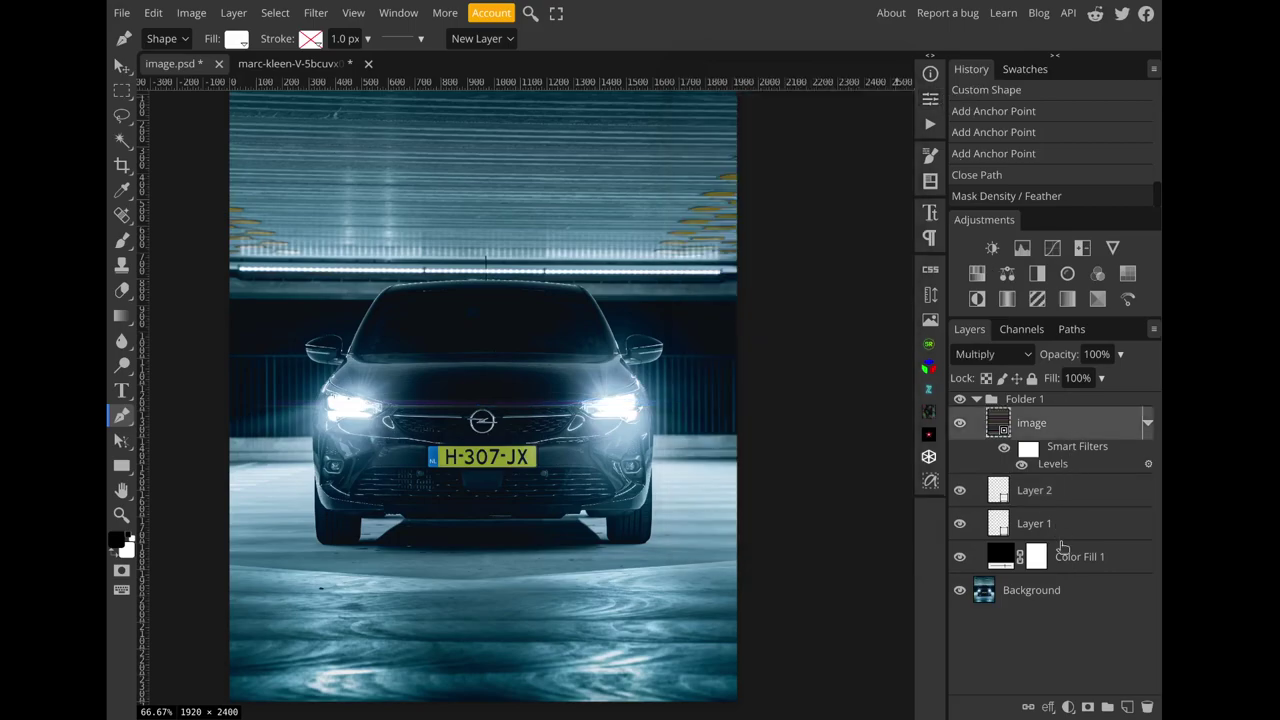
Step: Add a Gradient Map adjustment layer atop Folder 1 and stretch the right streak slightly further right
click(1069, 705)
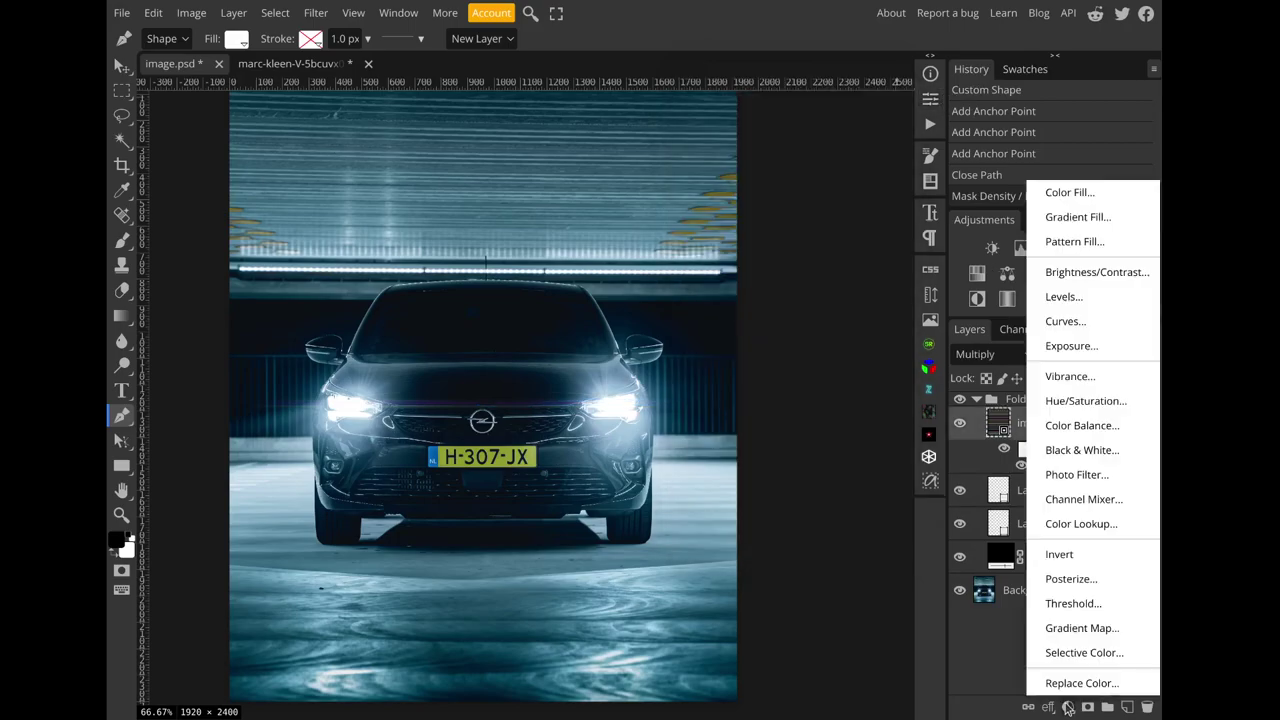
click(1078, 630)
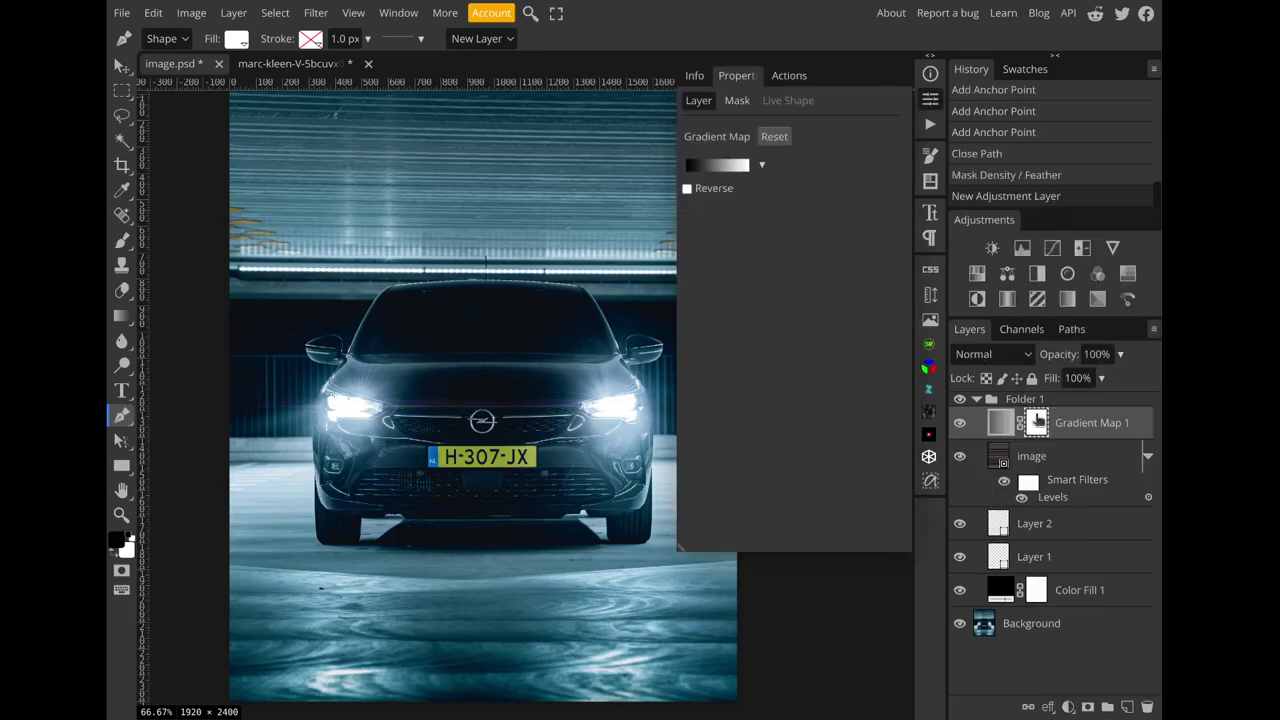
click(1055, 525)
scroll(572, 488, right, 2)
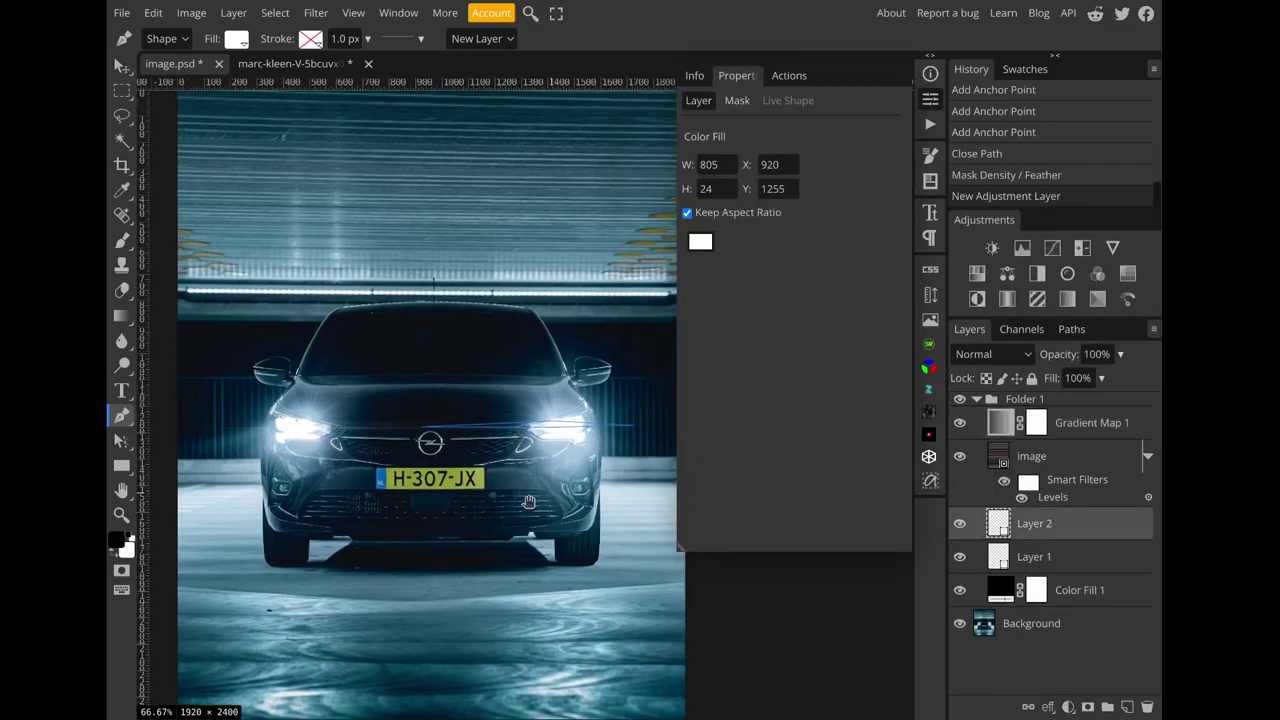
click(121, 440)
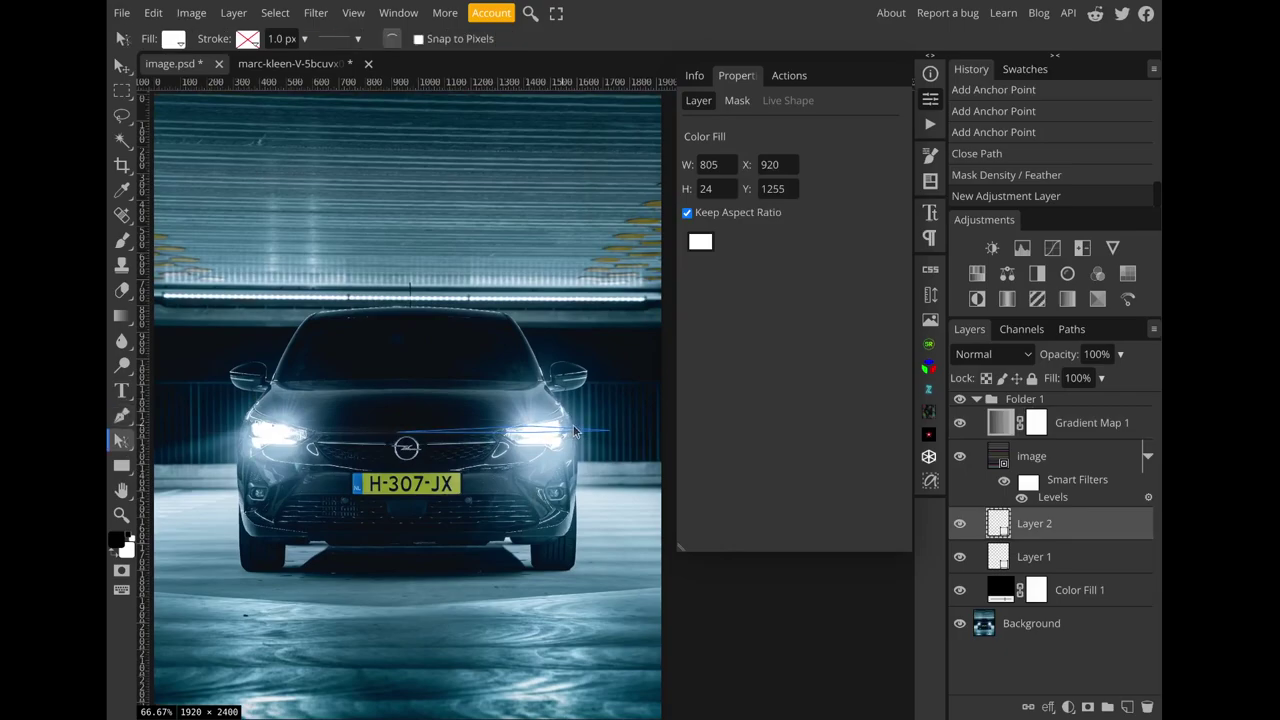
drag(613, 437, 634, 429)
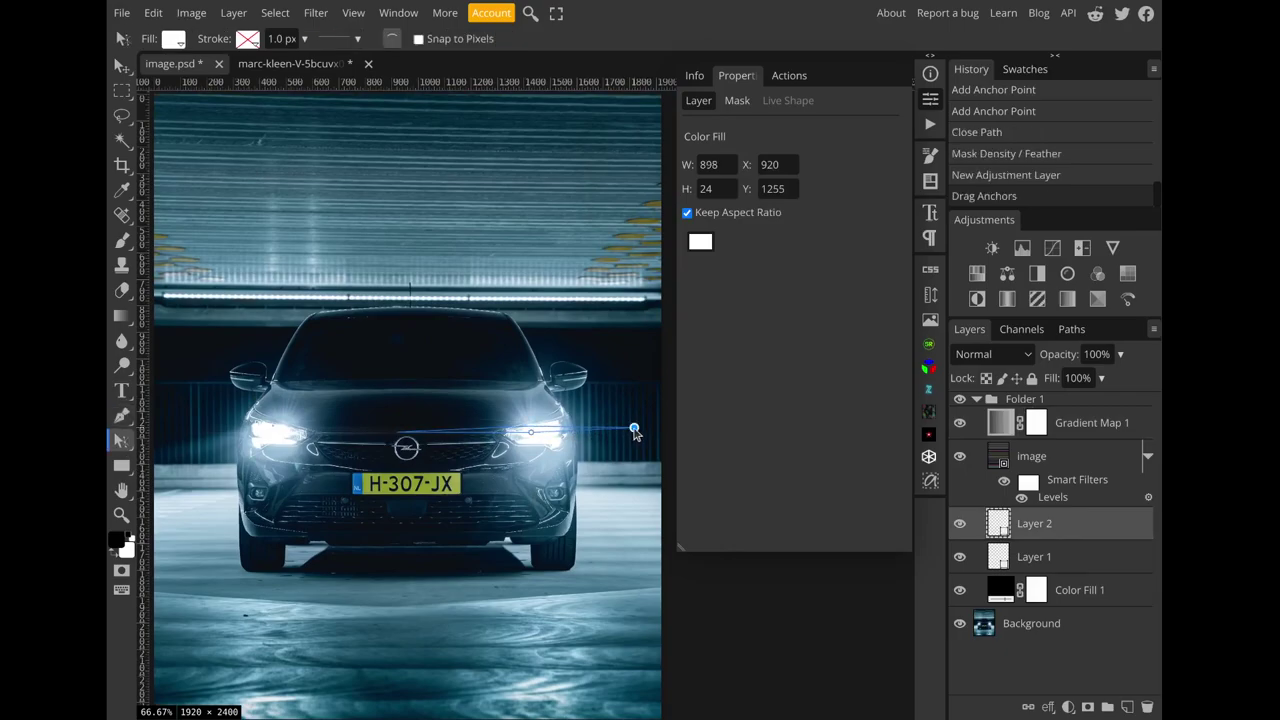
click(1093, 459)
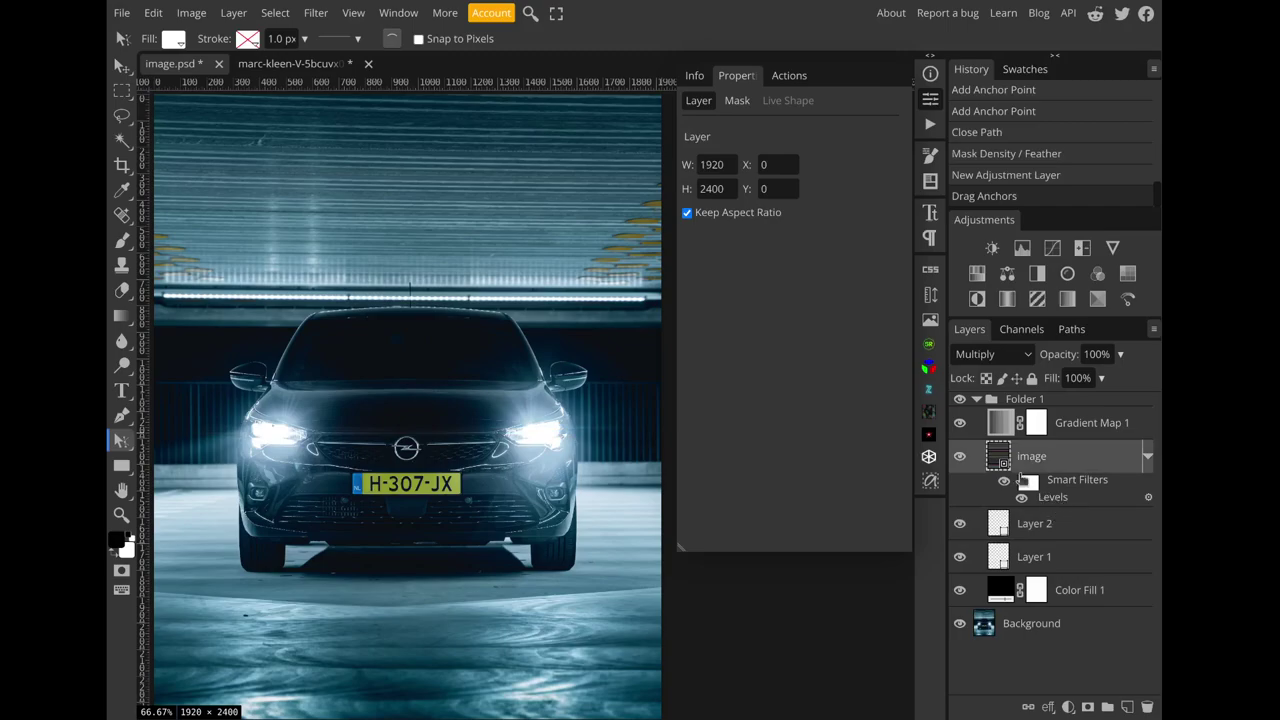
Step: Re-set the car layer's Levels smart filter to input levels 63, 0.81 and 124
double_click(1020, 482)
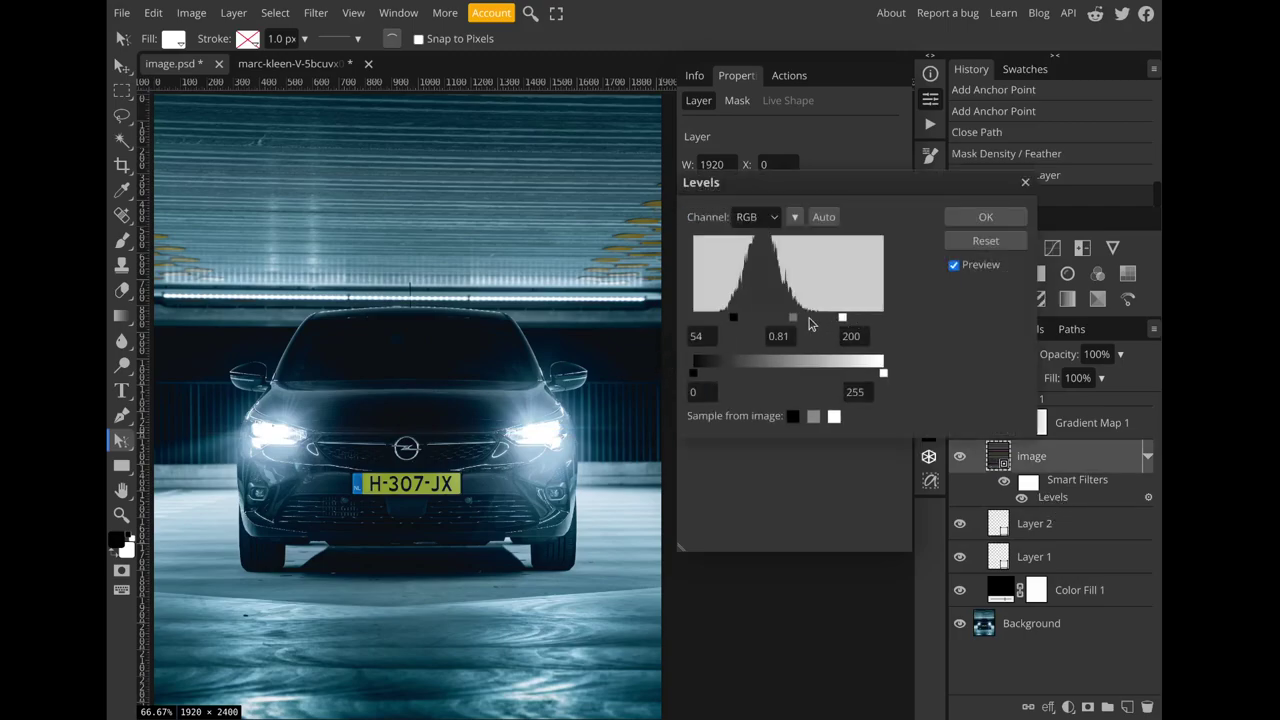
drag(810, 322, 744, 321)
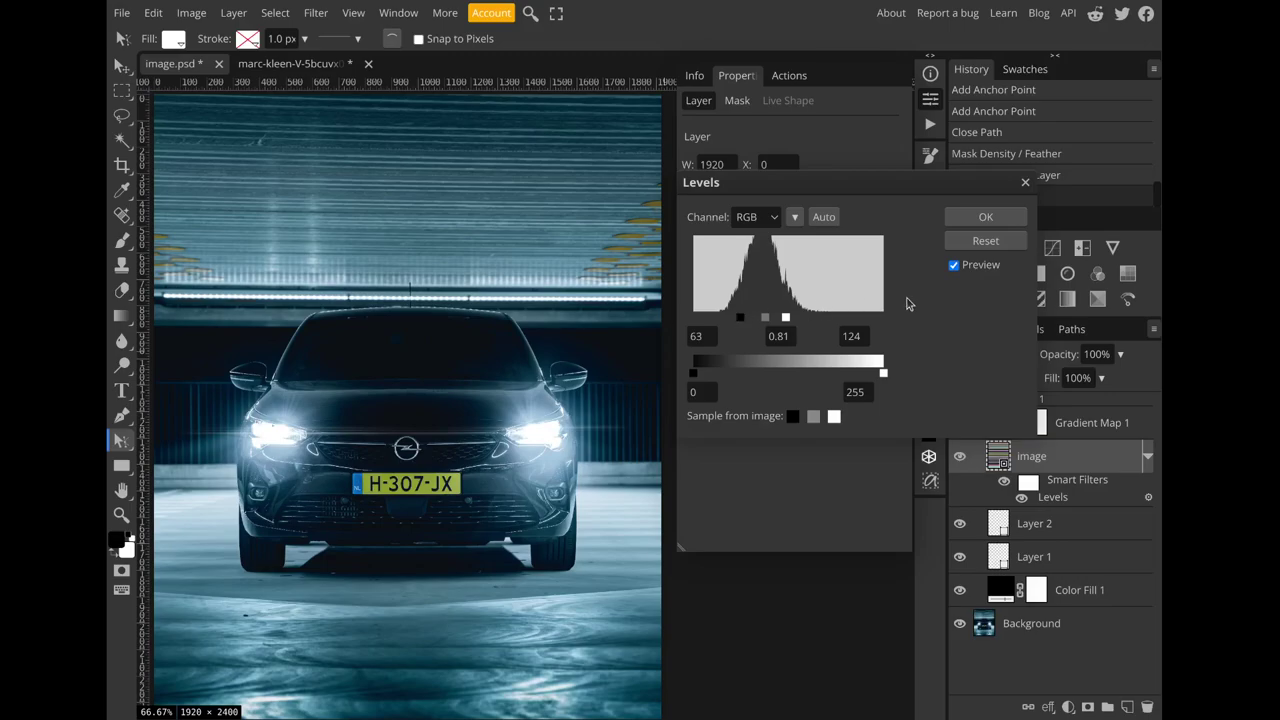
click(1018, 222)
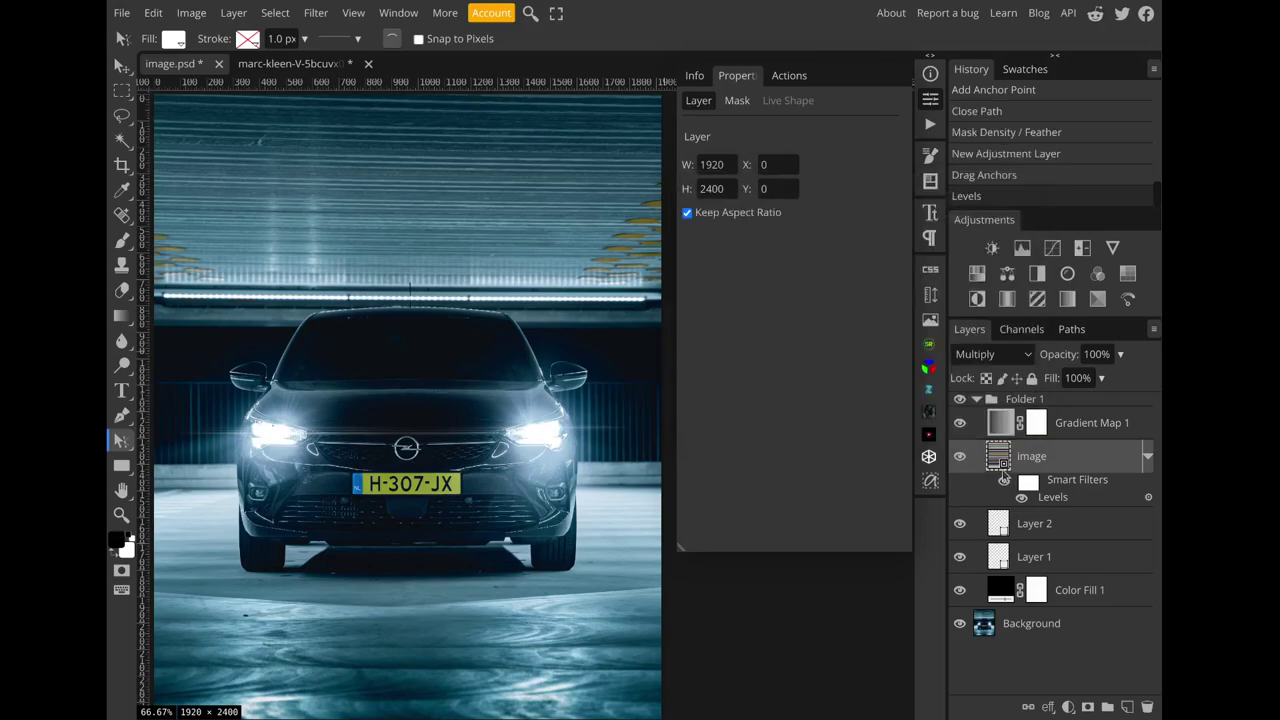
Step: Set Gradient Map 1 to Color blend mode and make its right stop cyan 00d8ff
click(1088, 424)
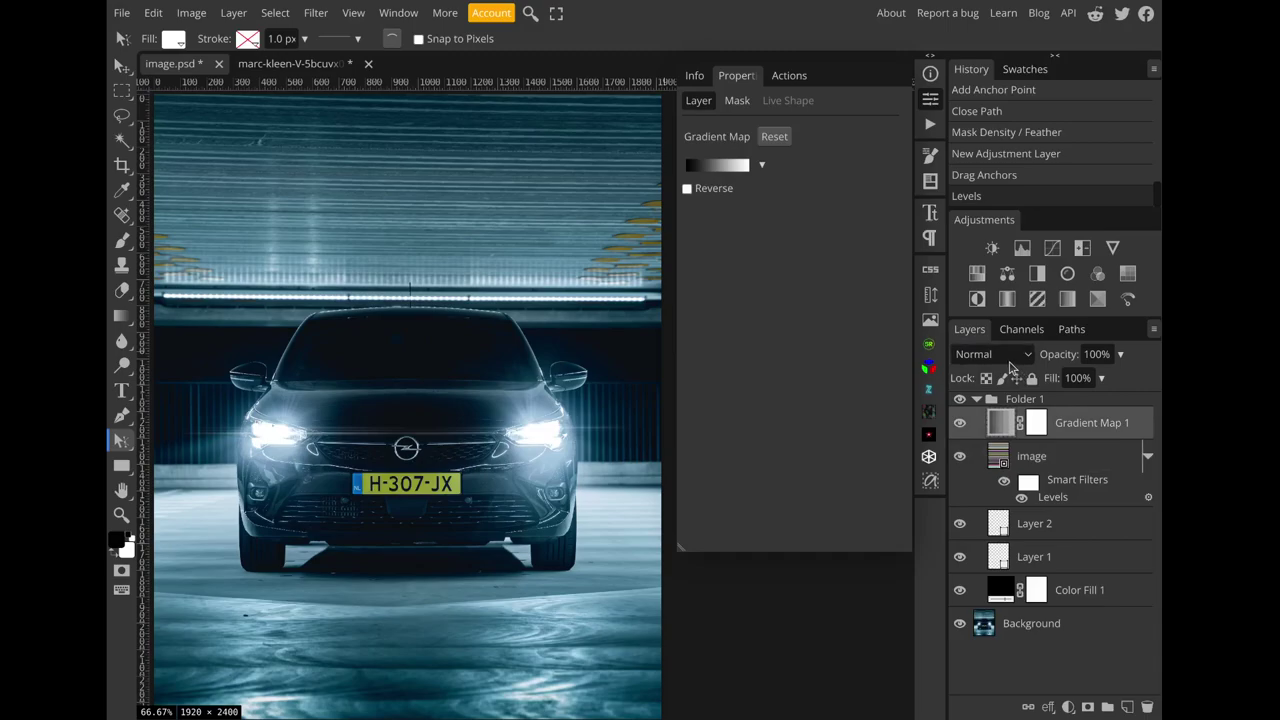
key(shift+alt+c)
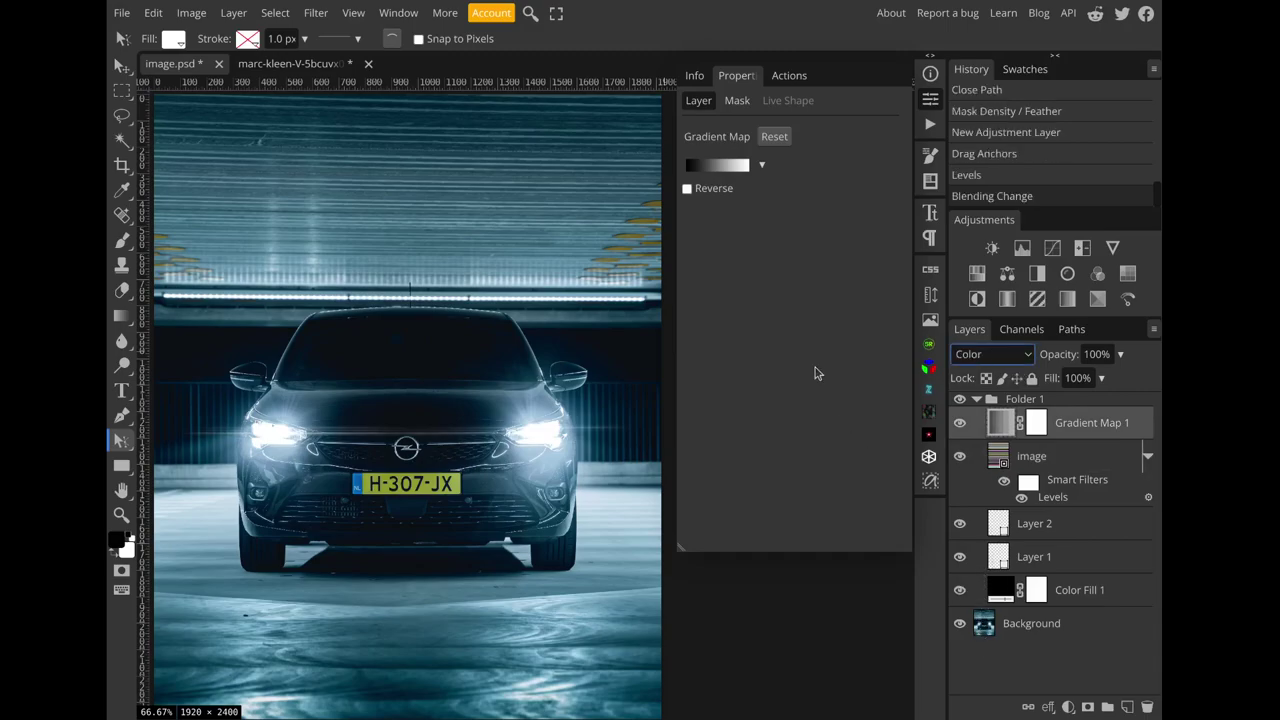
click(716, 166)
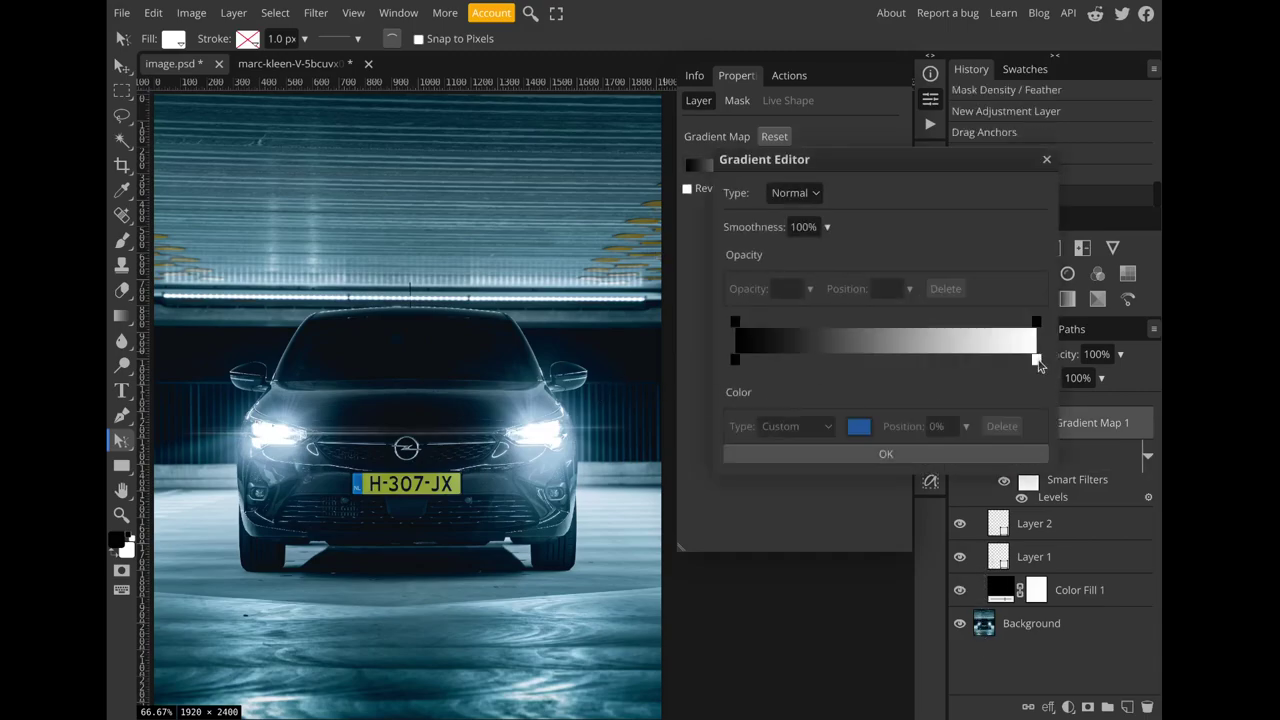
click(1036, 360)
click(858, 427)
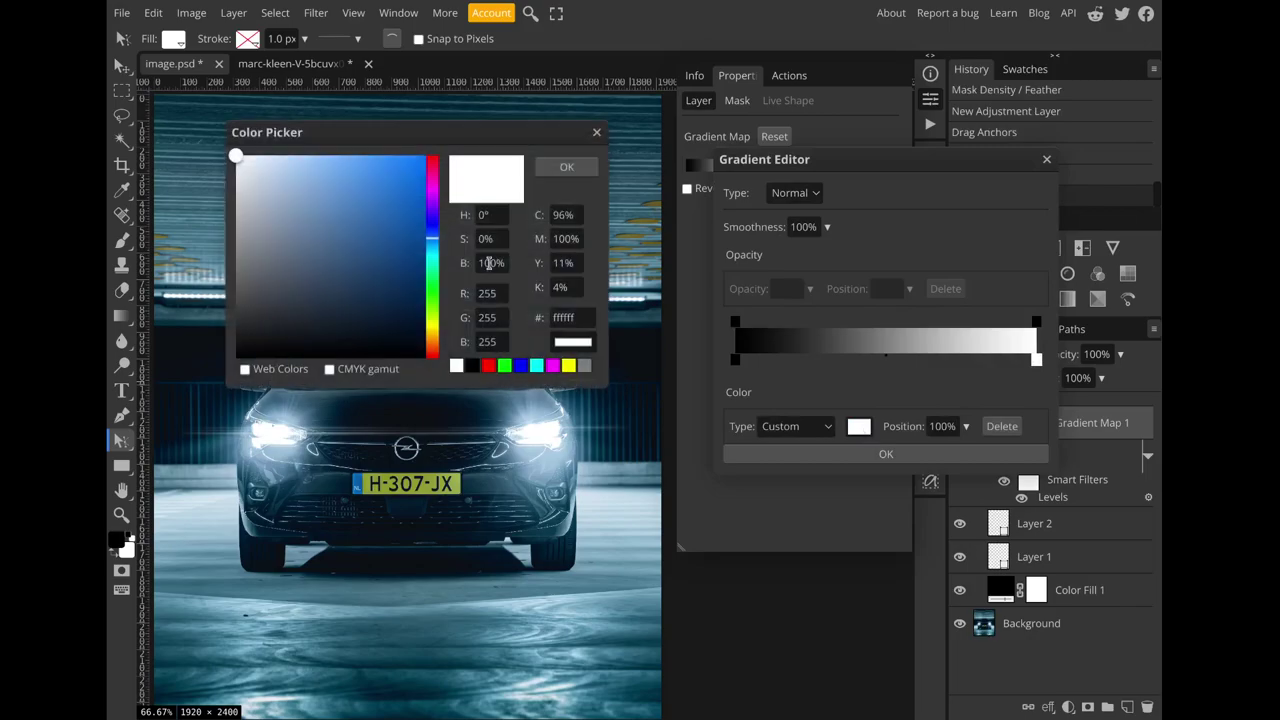
click(438, 256)
drag(420, 180, 503, 137)
click(566, 167)
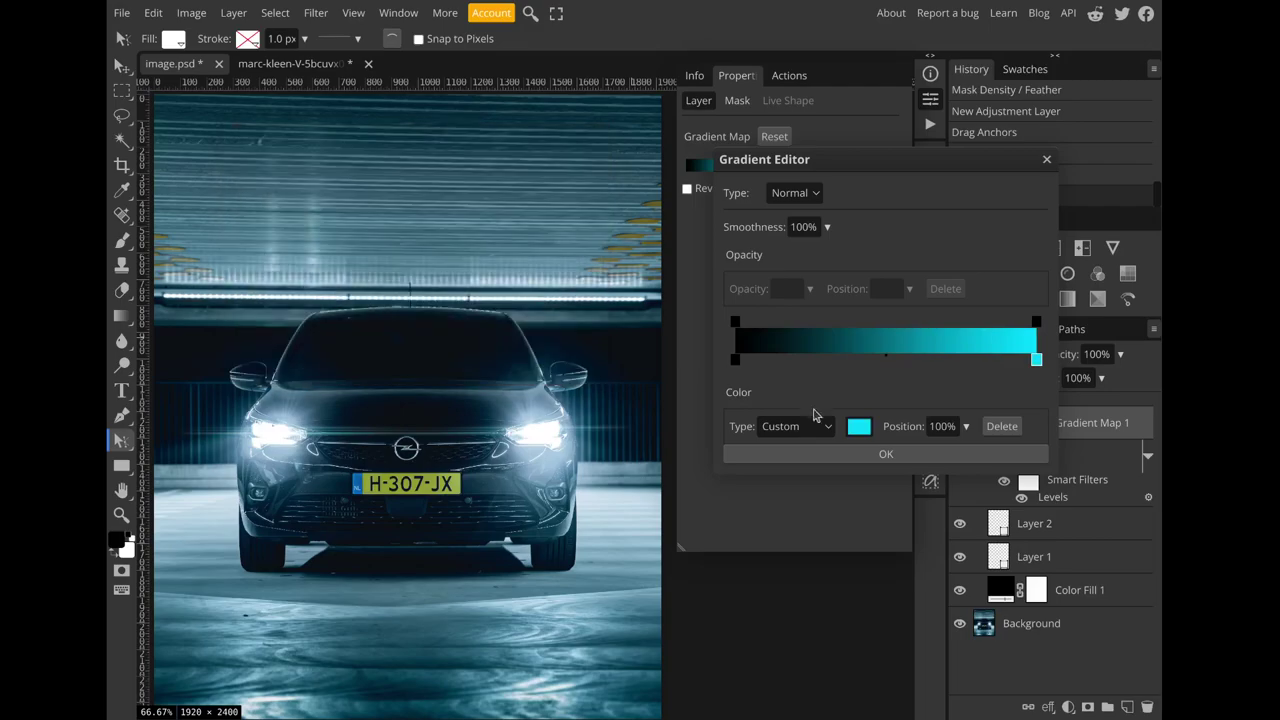
Step: Make the gradient's left stop blue 0063ff and apply the blue-to-cyan gradient
click(736, 361)
click(858, 427)
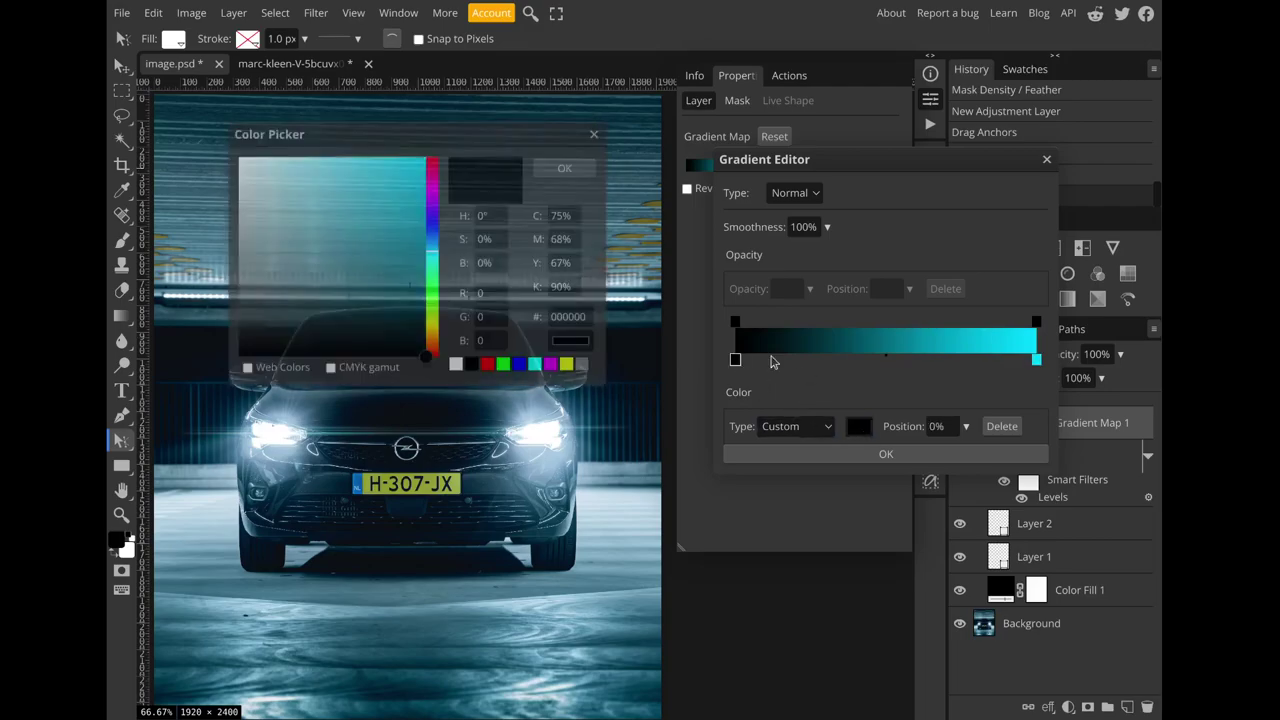
click(434, 240)
drag(464, 183, 543, 137)
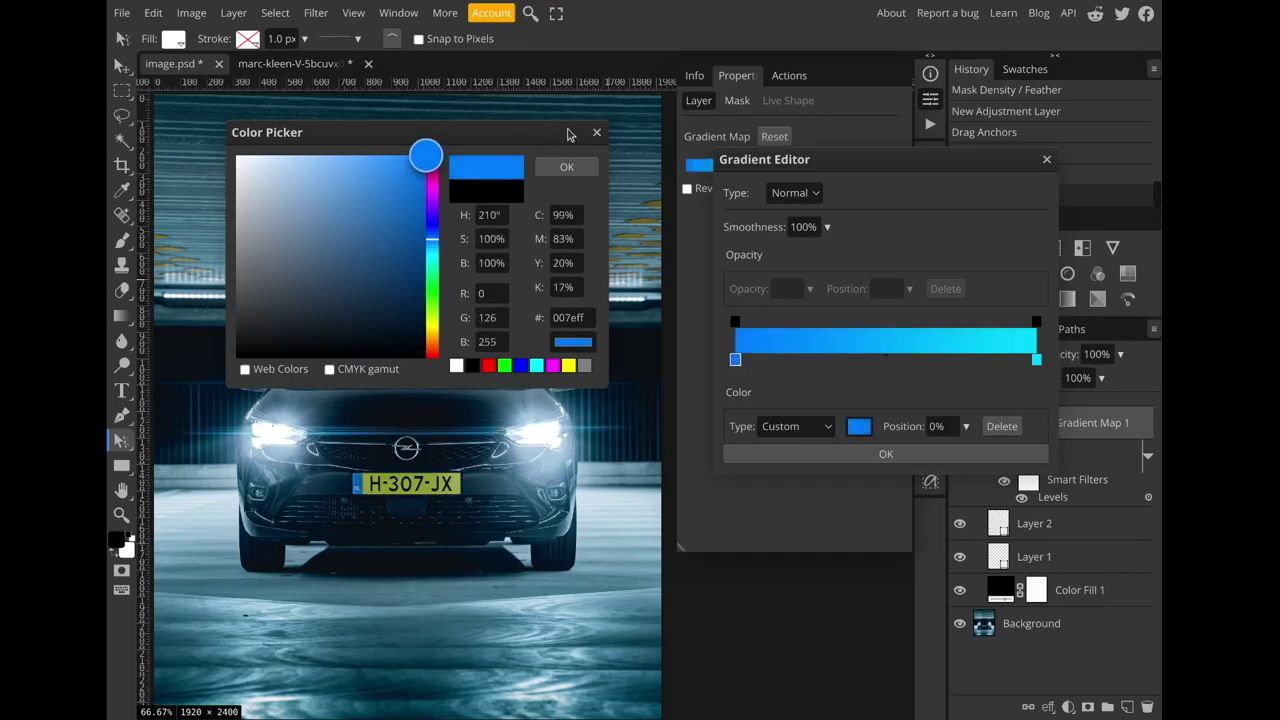
click(435, 243)
click(434, 242)
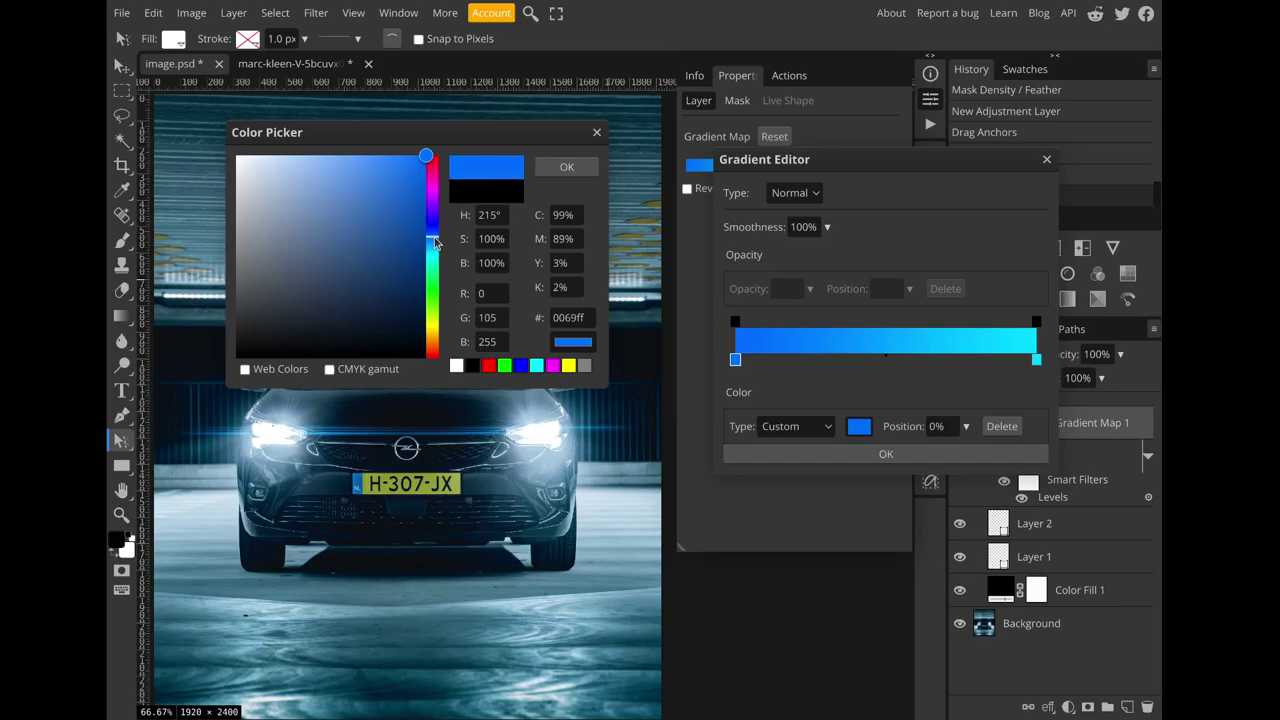
click(434, 238)
click(552, 168)
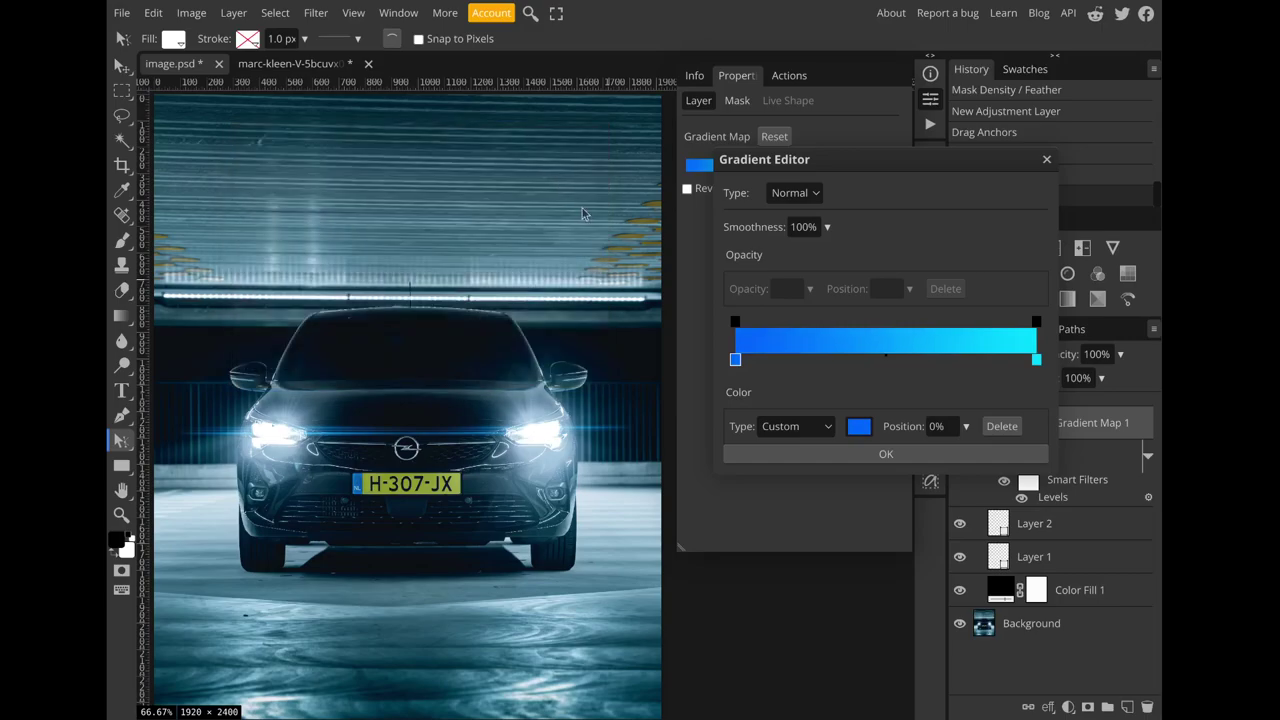
click(848, 456)
click(930, 98)
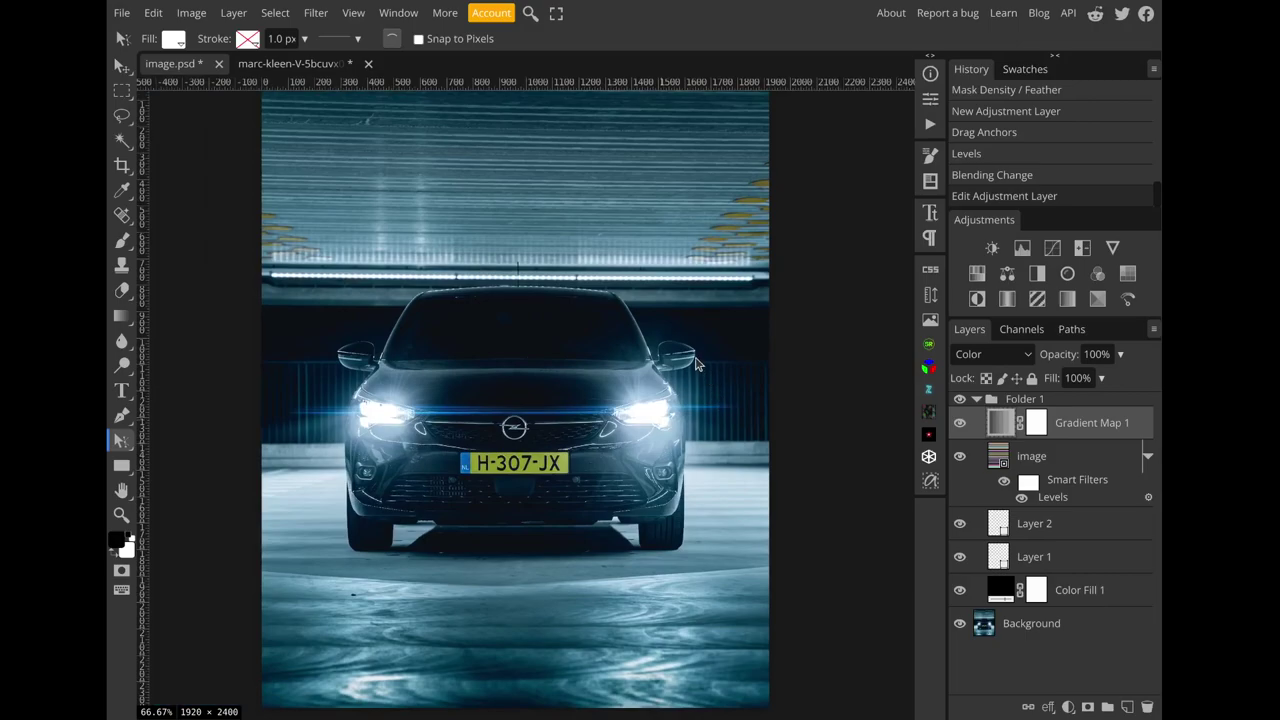
Step: Drag Layer 1's streak anchor further left and Layer 2's streak anchor further right
scroll(696, 375, up, 1)
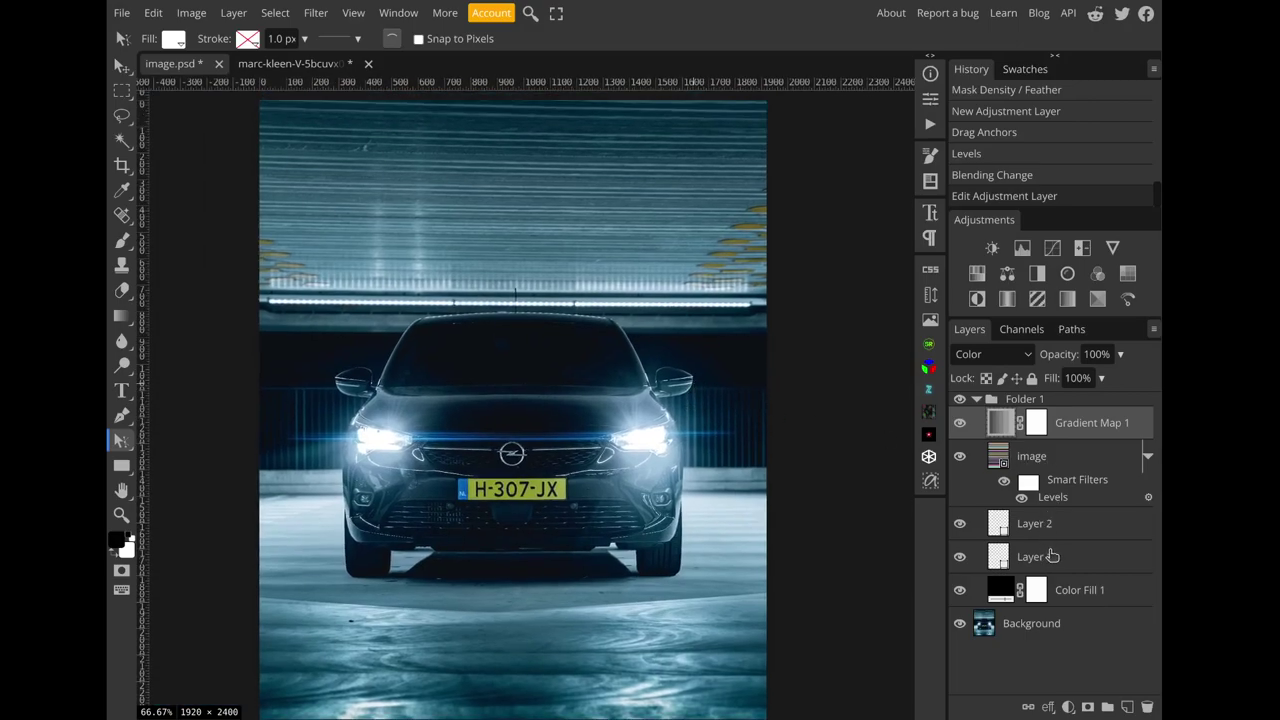
click(1050, 554)
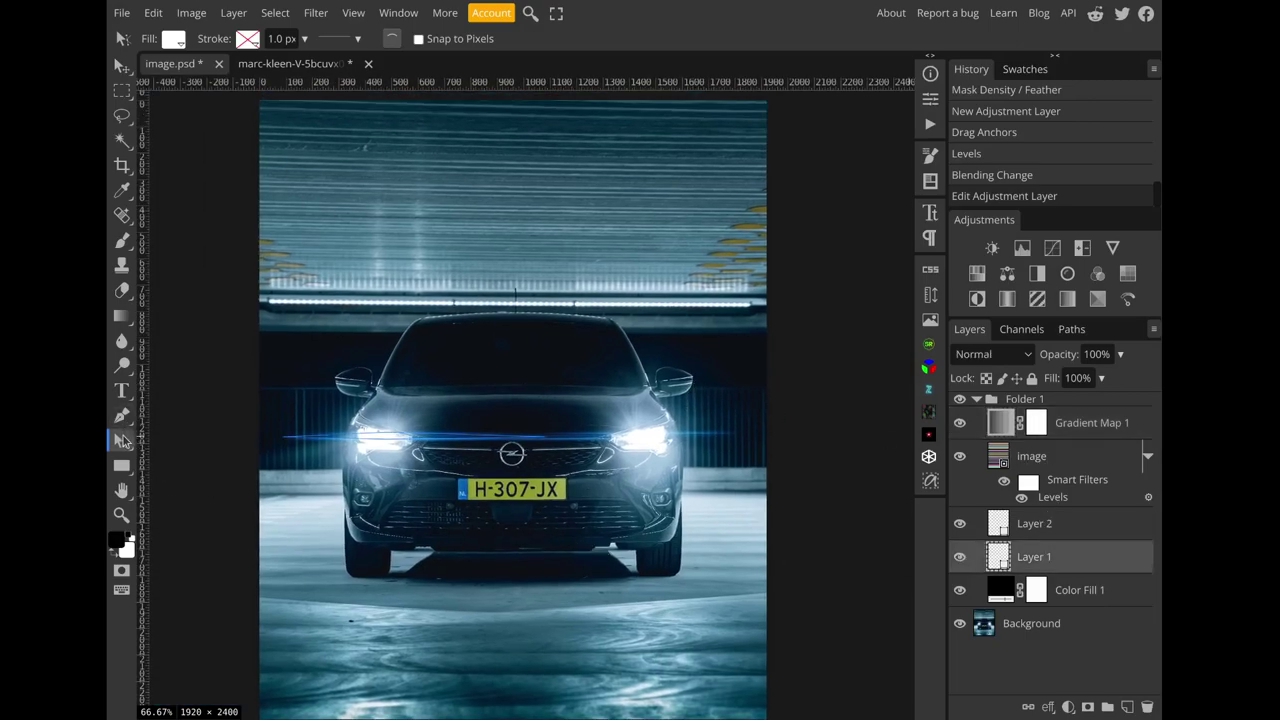
right_click(125, 437)
click(168, 464)
drag(294, 444, 265, 437)
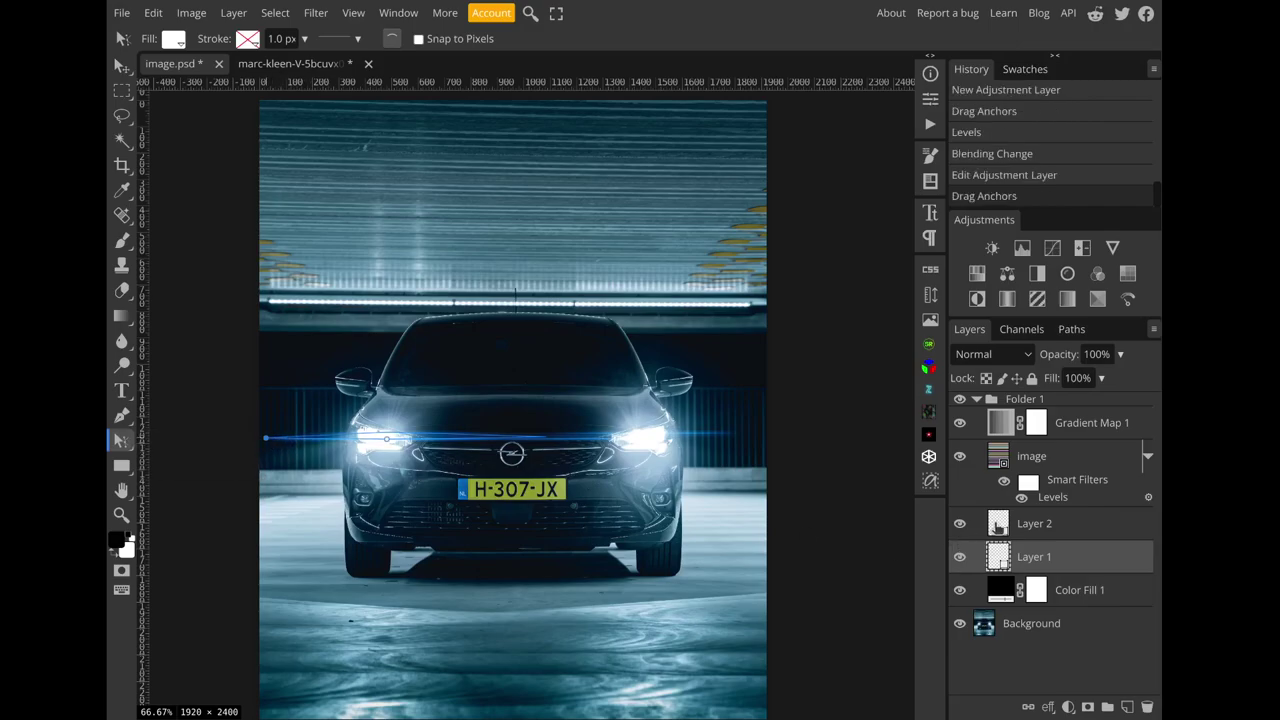
click(1000, 526)
drag(742, 438, 755, 441)
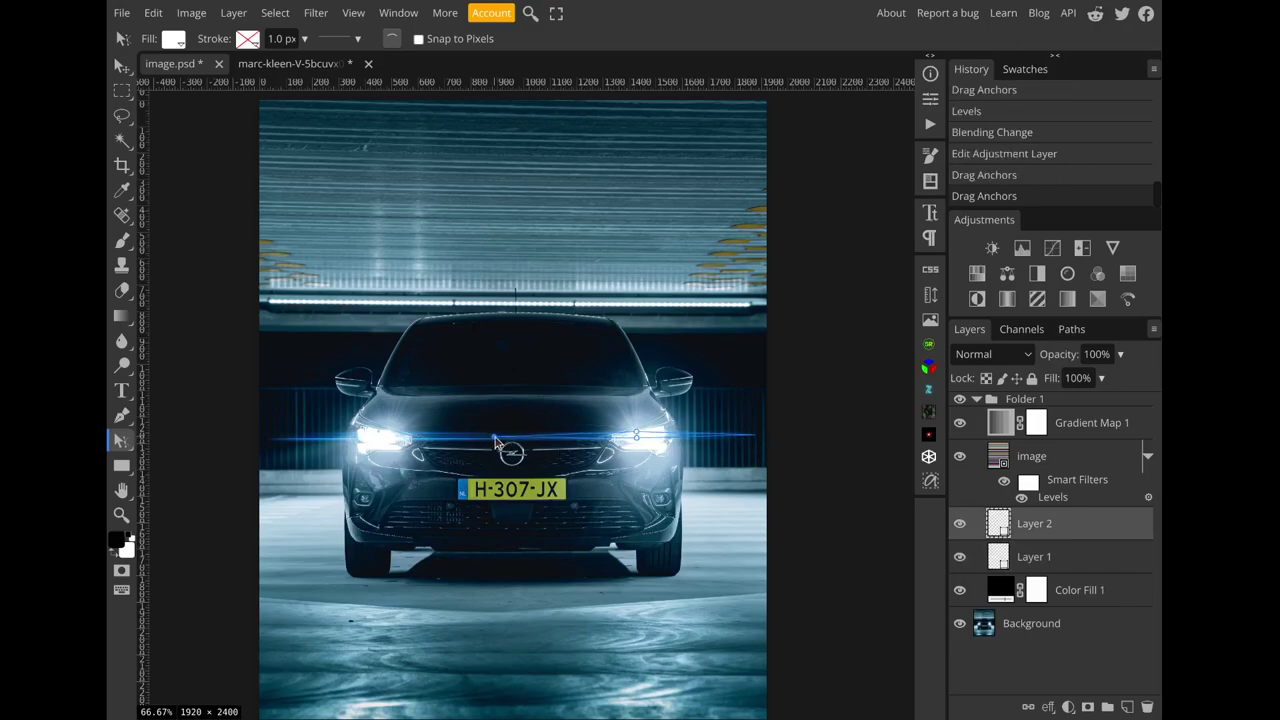
click(1088, 428)
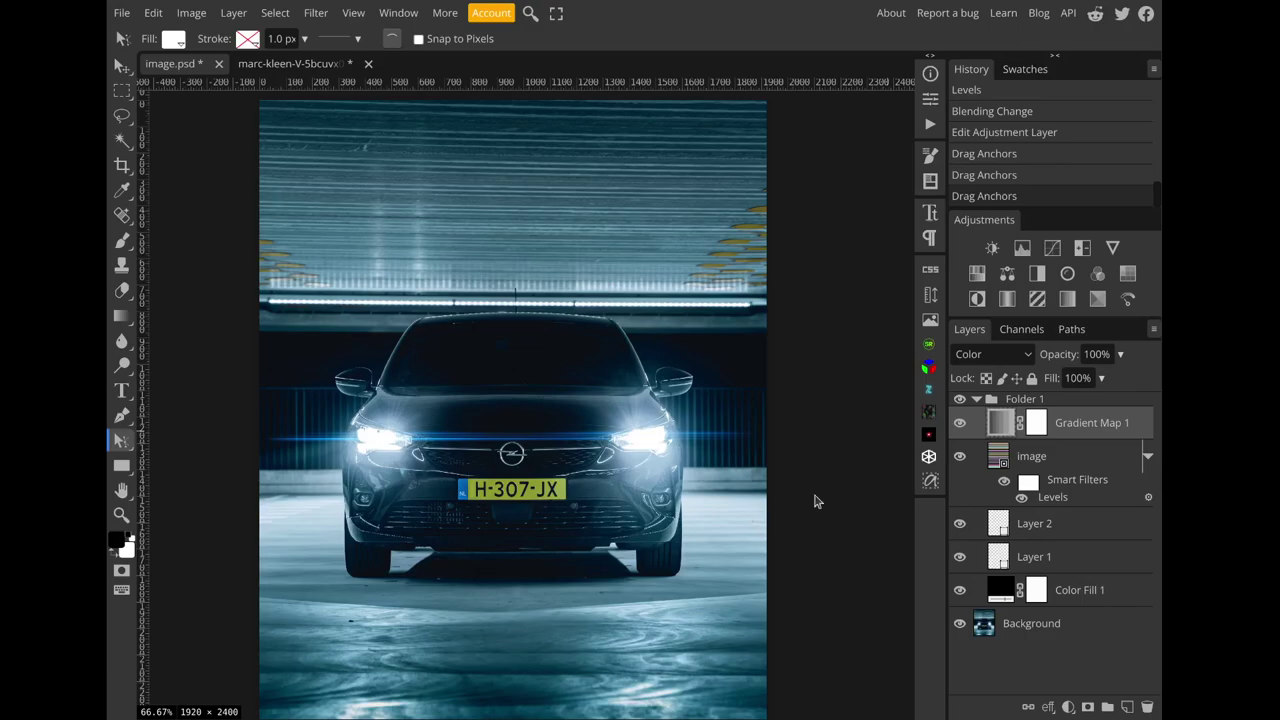
click(963, 399)
click(963, 399)
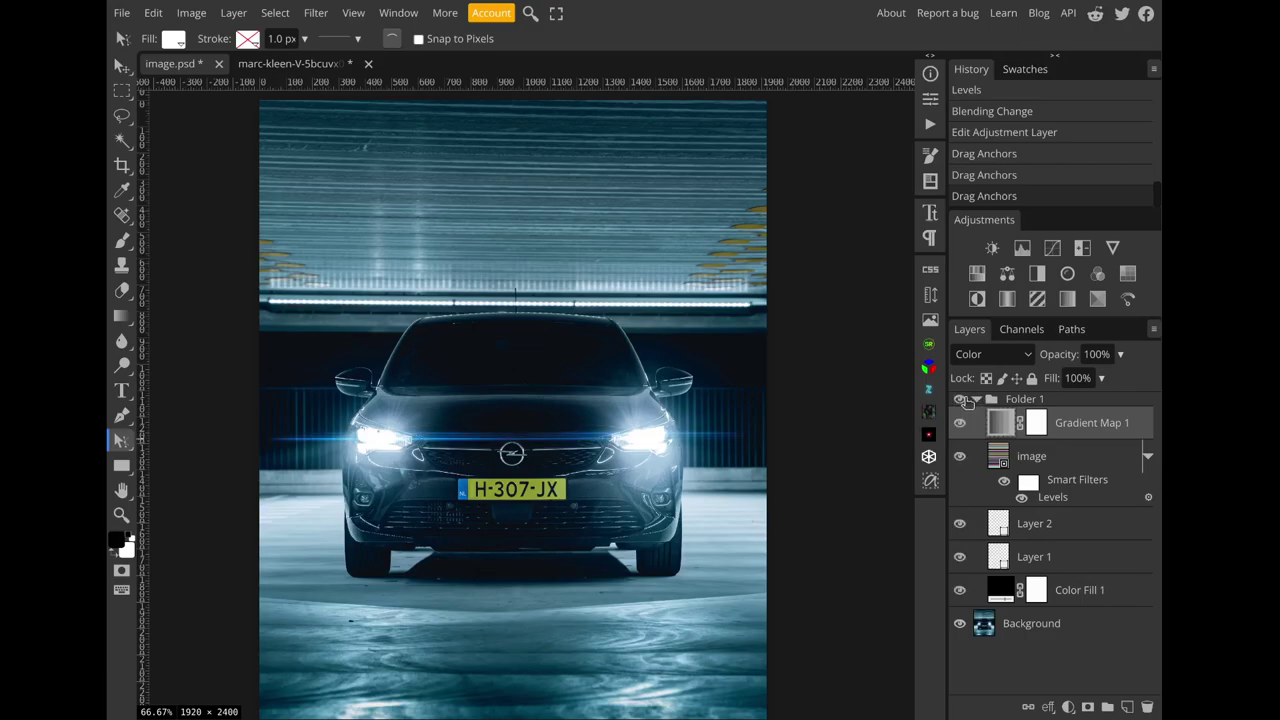